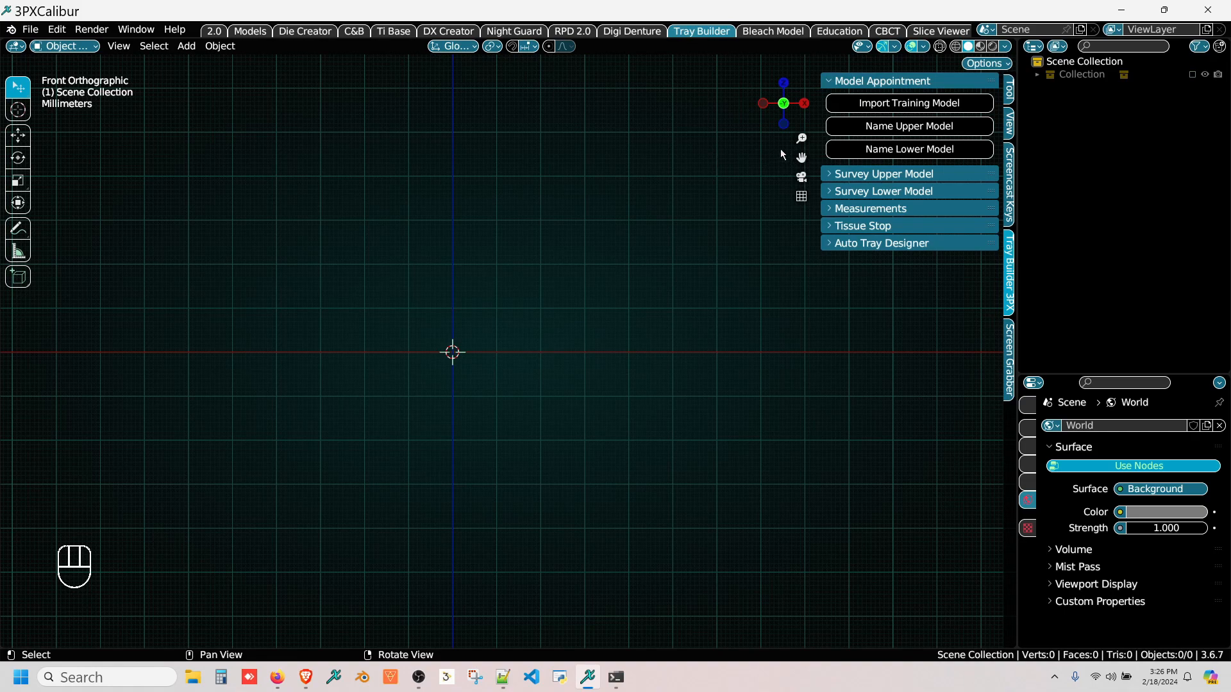
Step: Import the upper tray training model and assign it as the Upper Model
click(870, 104)
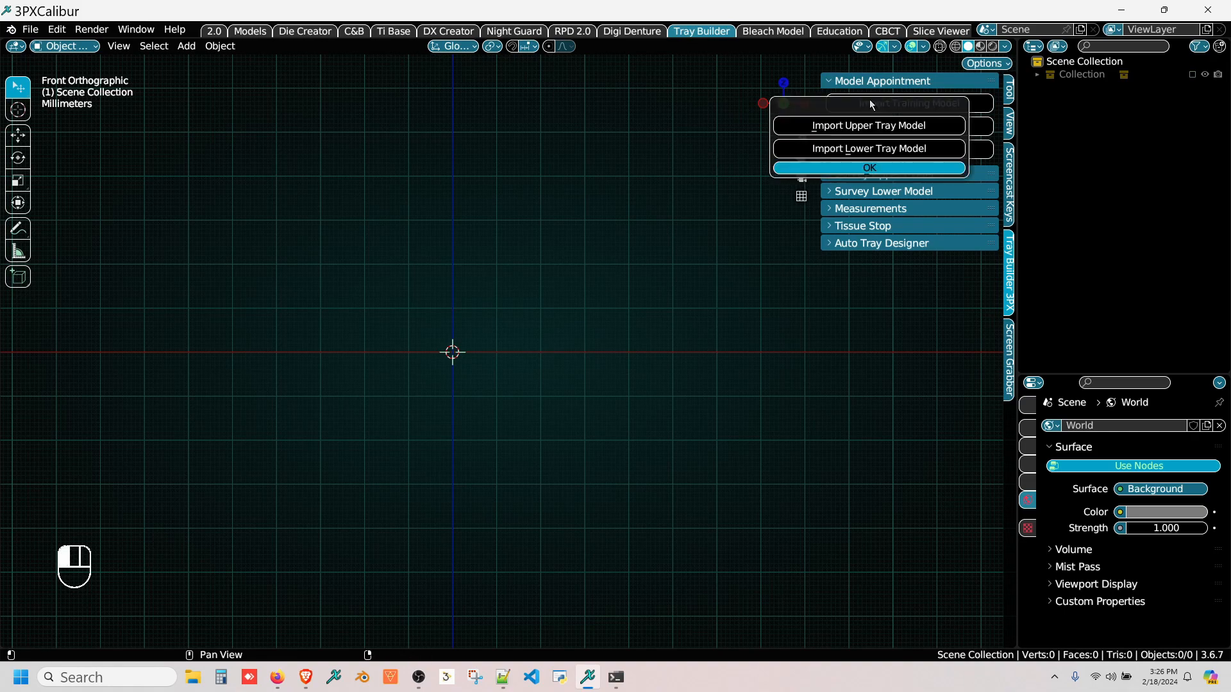
click(839, 127)
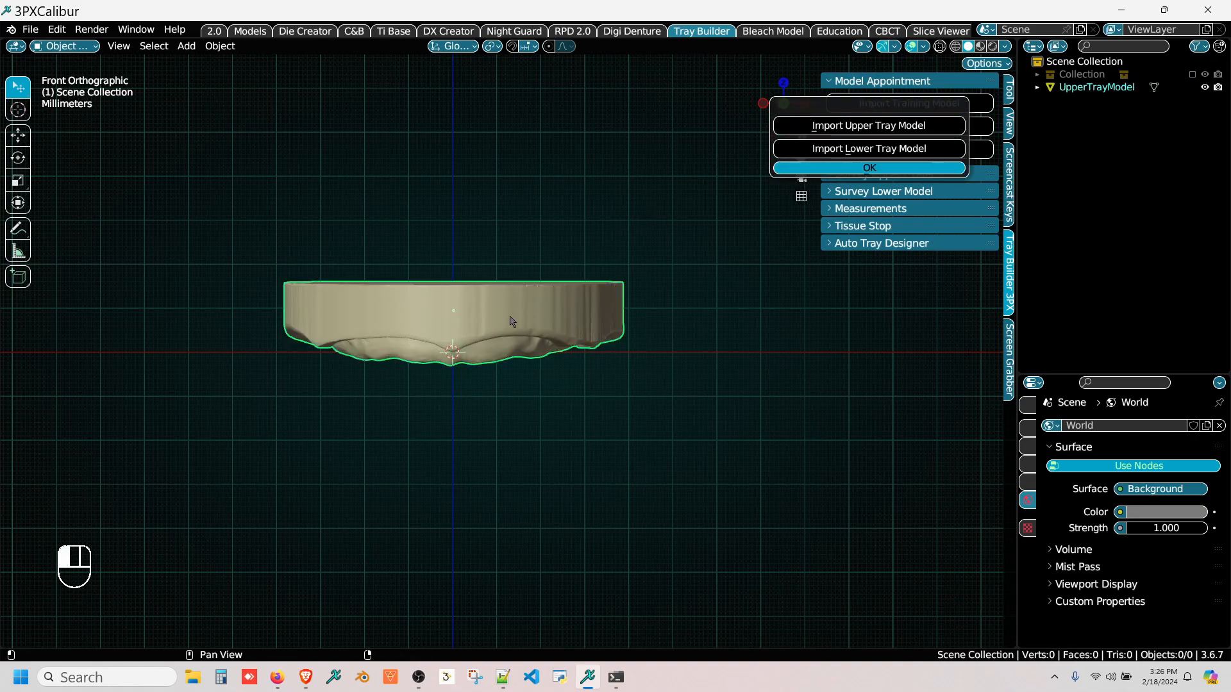
click(491, 319)
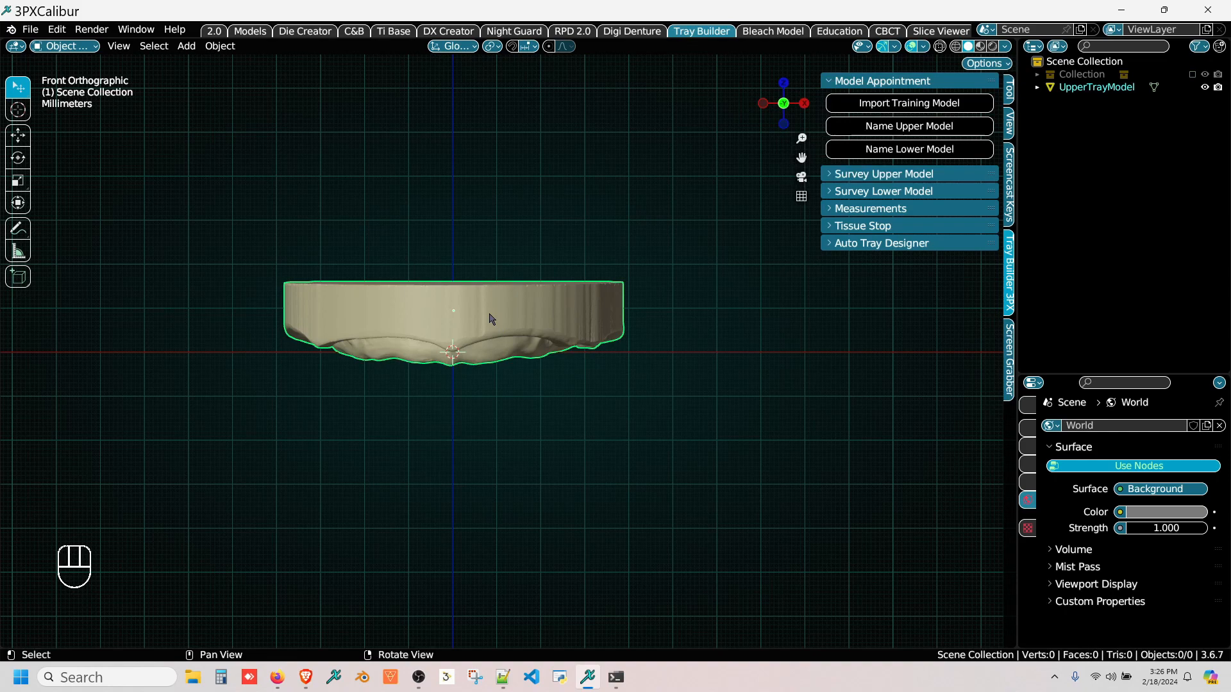
click(492, 318)
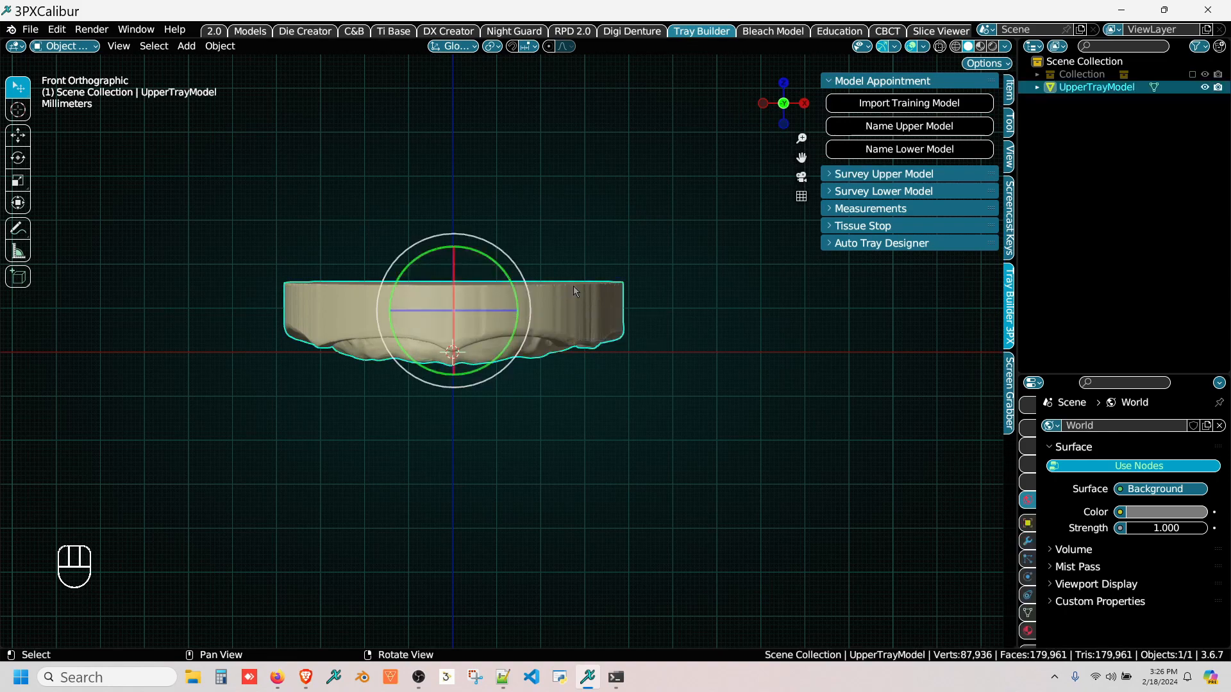
click(879, 128)
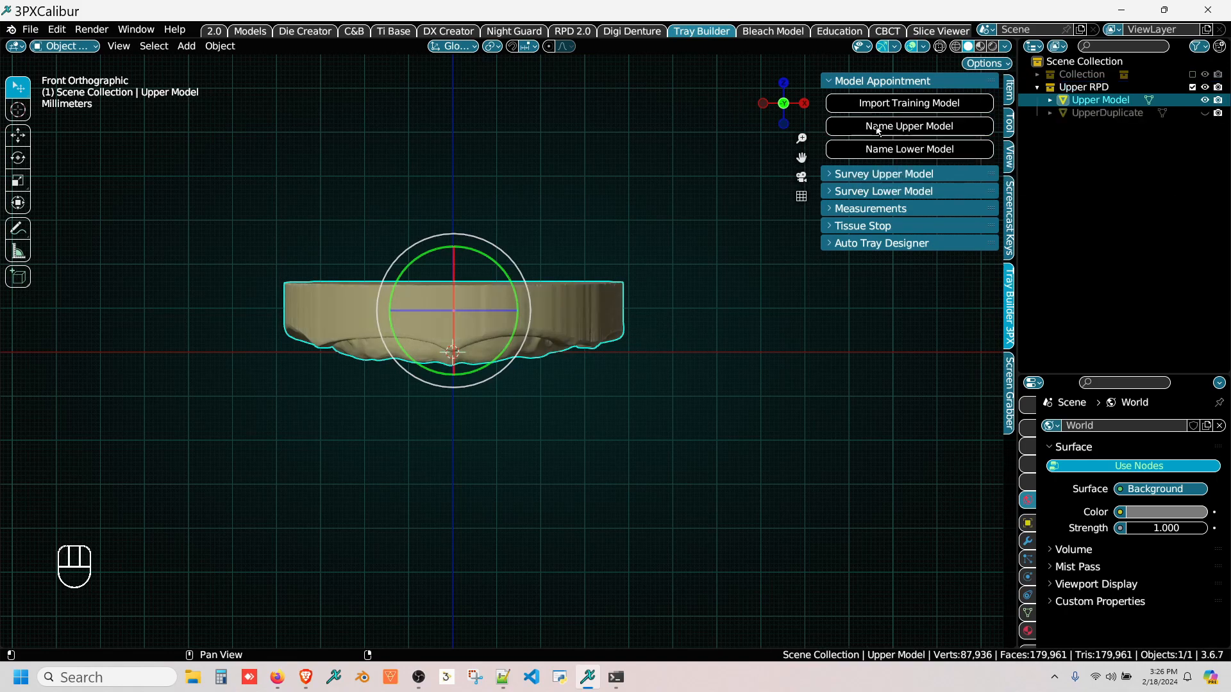
Step: Generate the upper blockout from a view straight onto the ridge side of the model and accept the upper survey
click(863, 174)
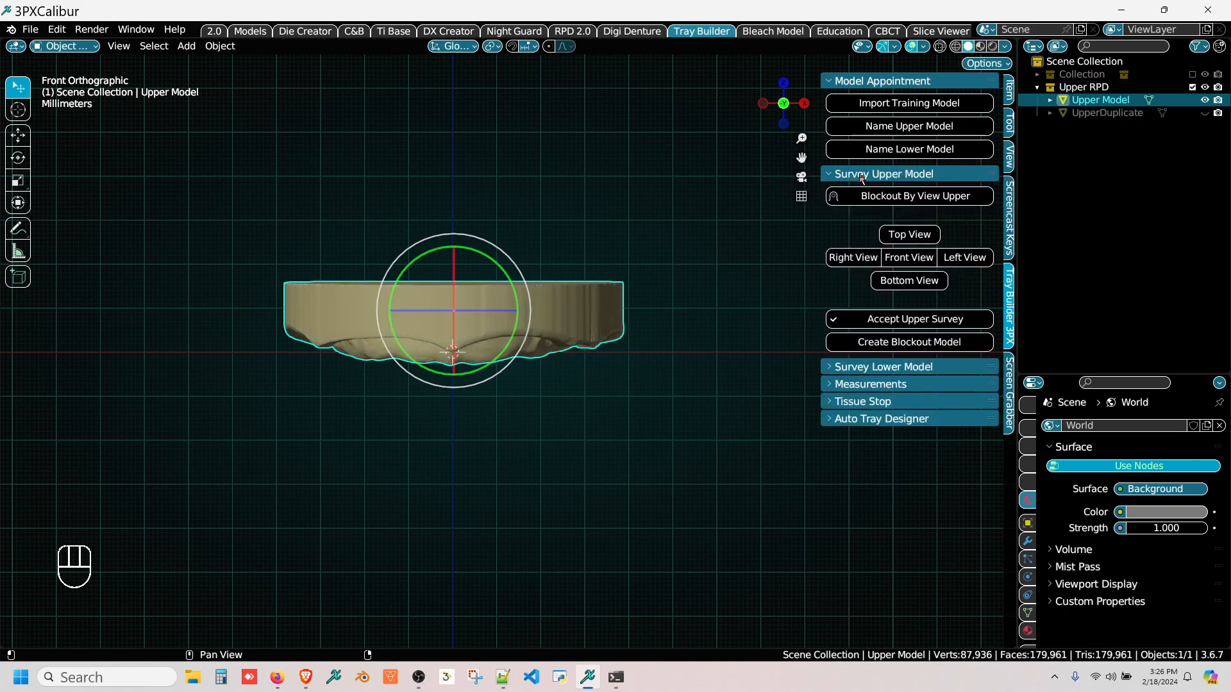
middle_drag(538, 411, 509, 136)
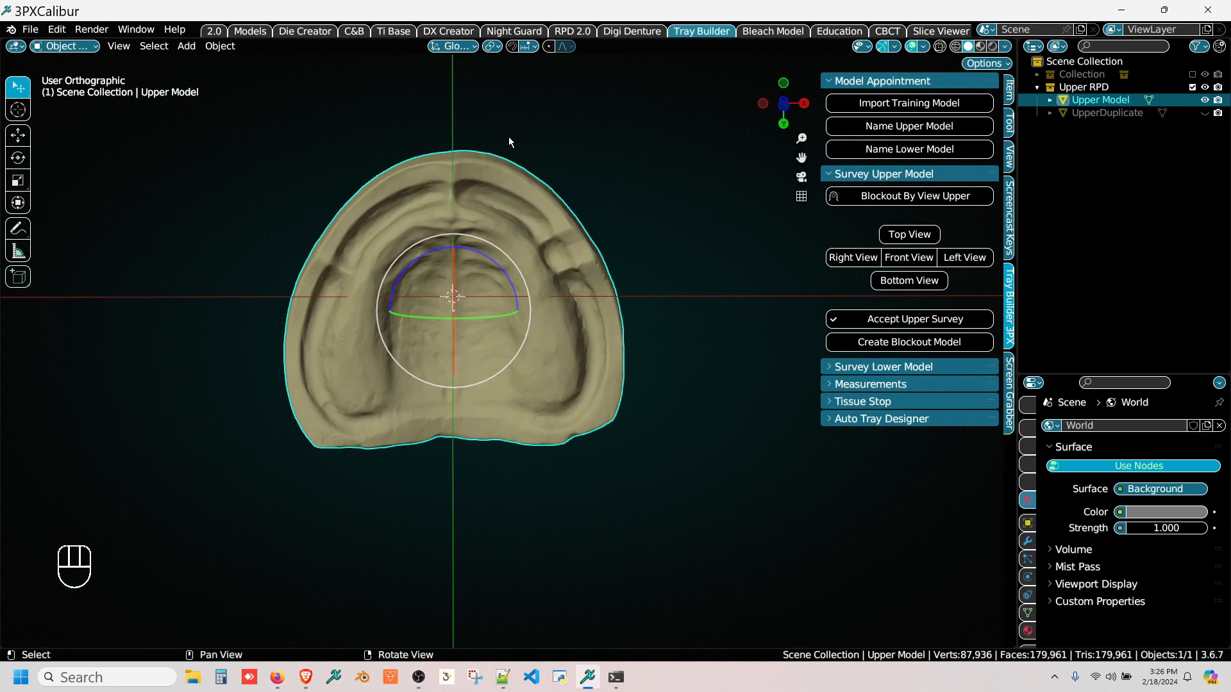
middle_drag(567, 205, 572, 202)
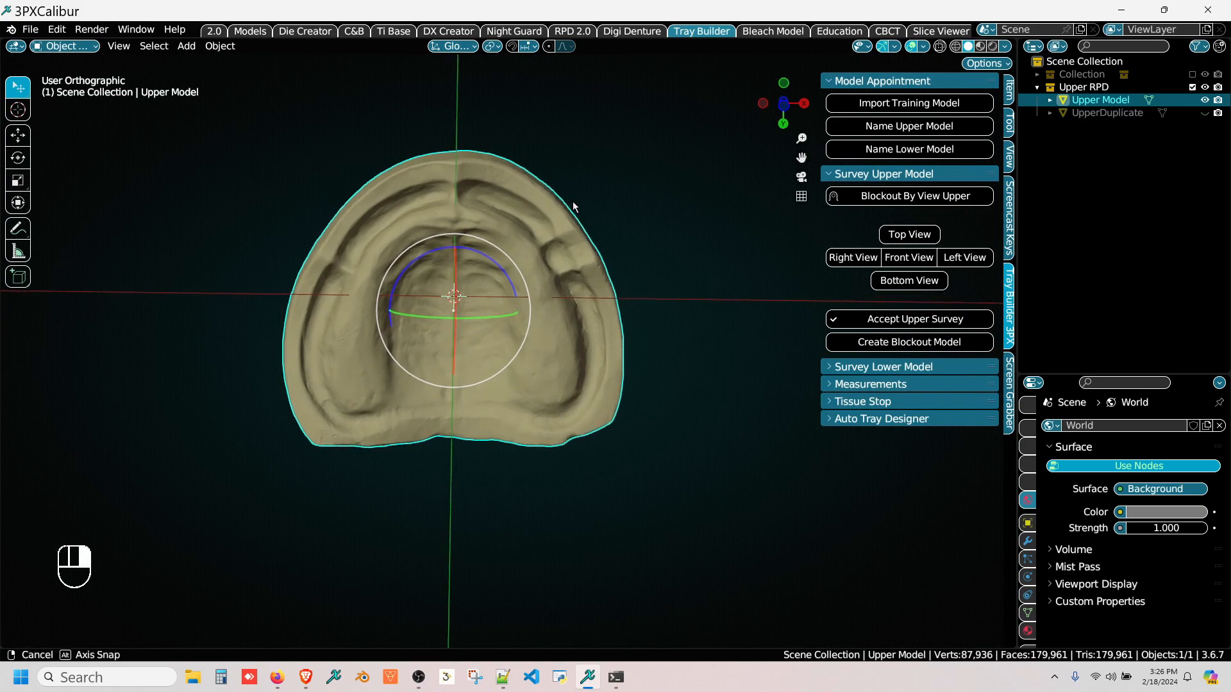
middle_drag(317, 342, 327, 340)
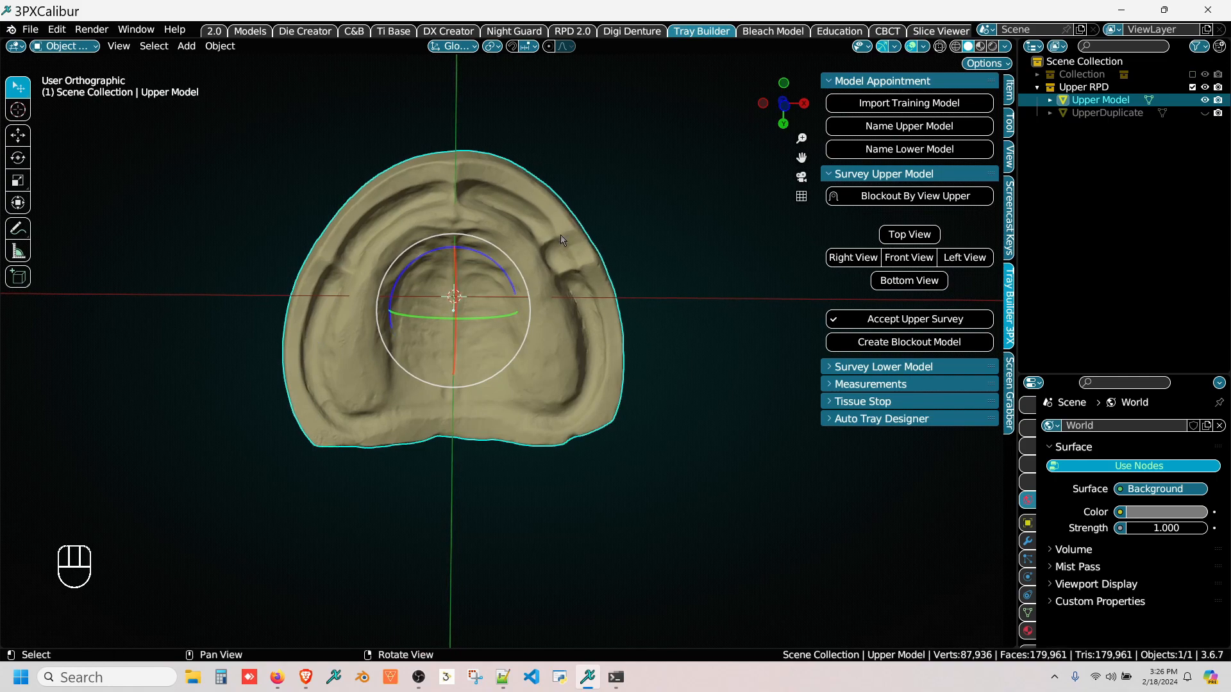
click(914, 200)
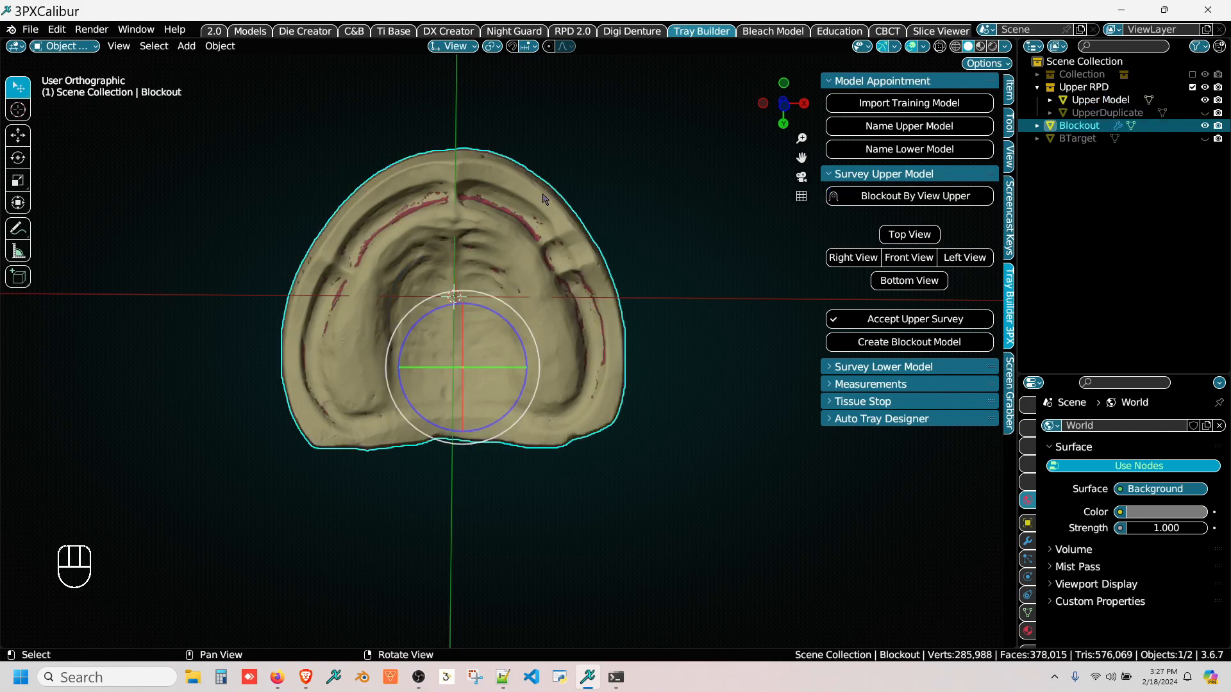
middle_drag(542, 193, 518, 198)
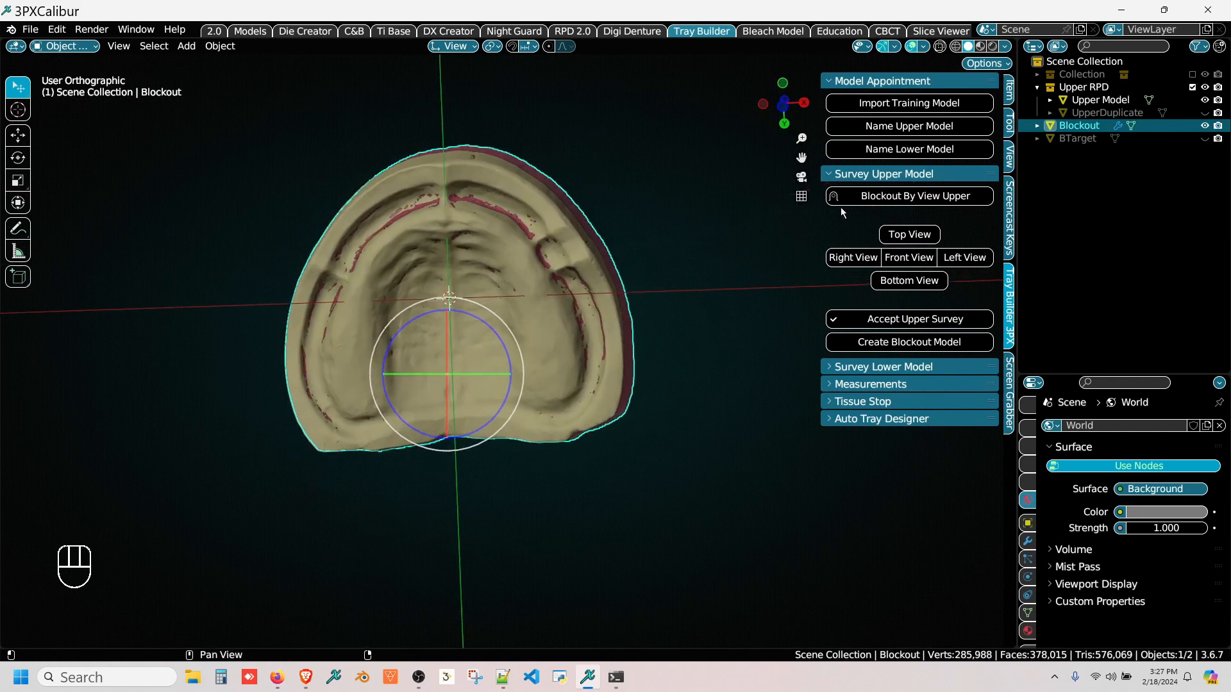
click(881, 321)
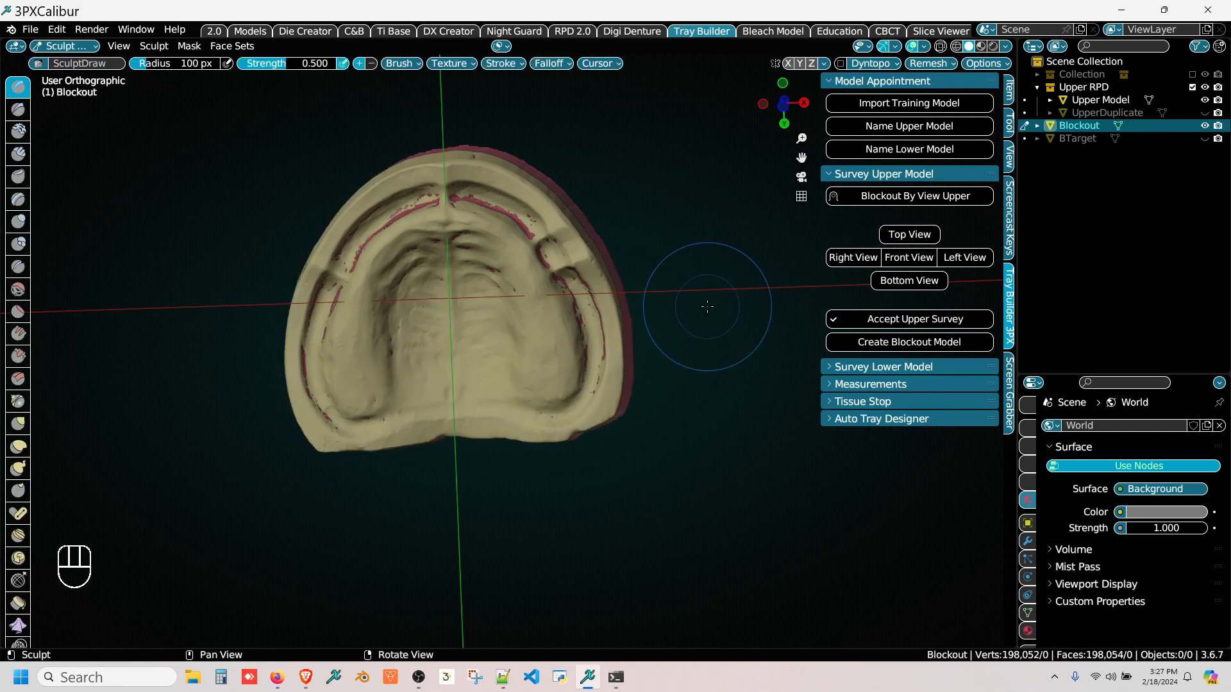
Step: Sculpt extra blockout material into the posterior vestibule undercut behind the frenum on the model's +X side
middle_drag(711, 346, 558, 381)
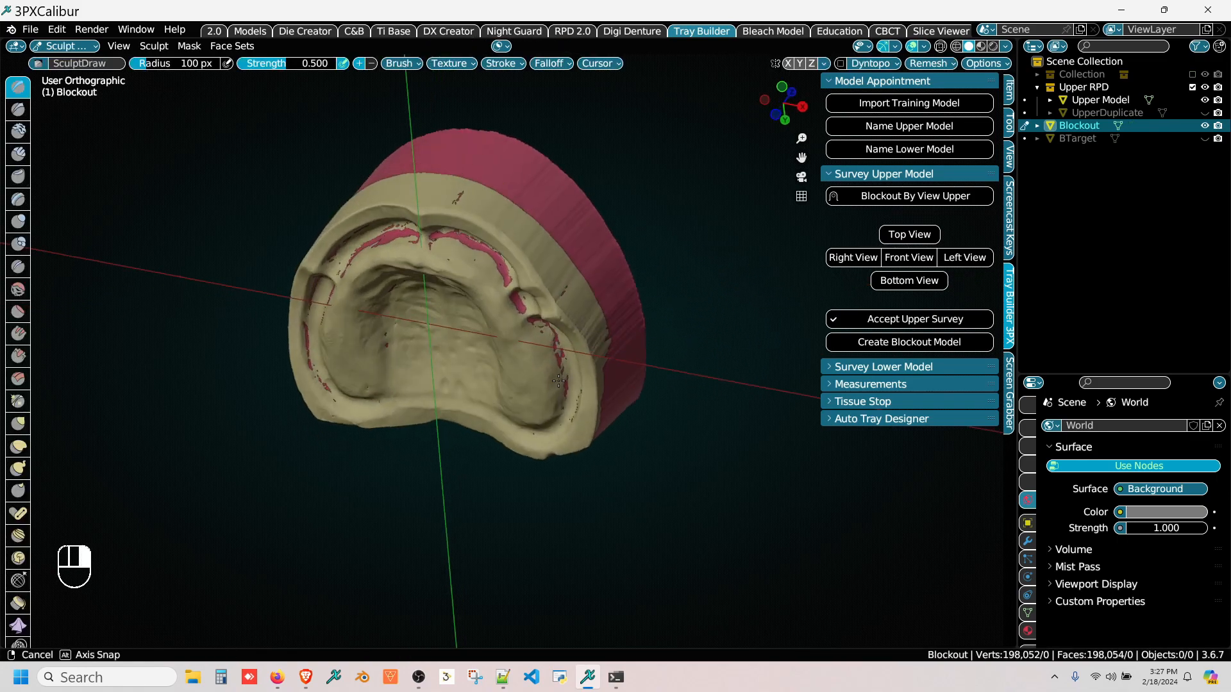
scroll(506, 313, up, 4)
right_drag(506, 313, 577, 217)
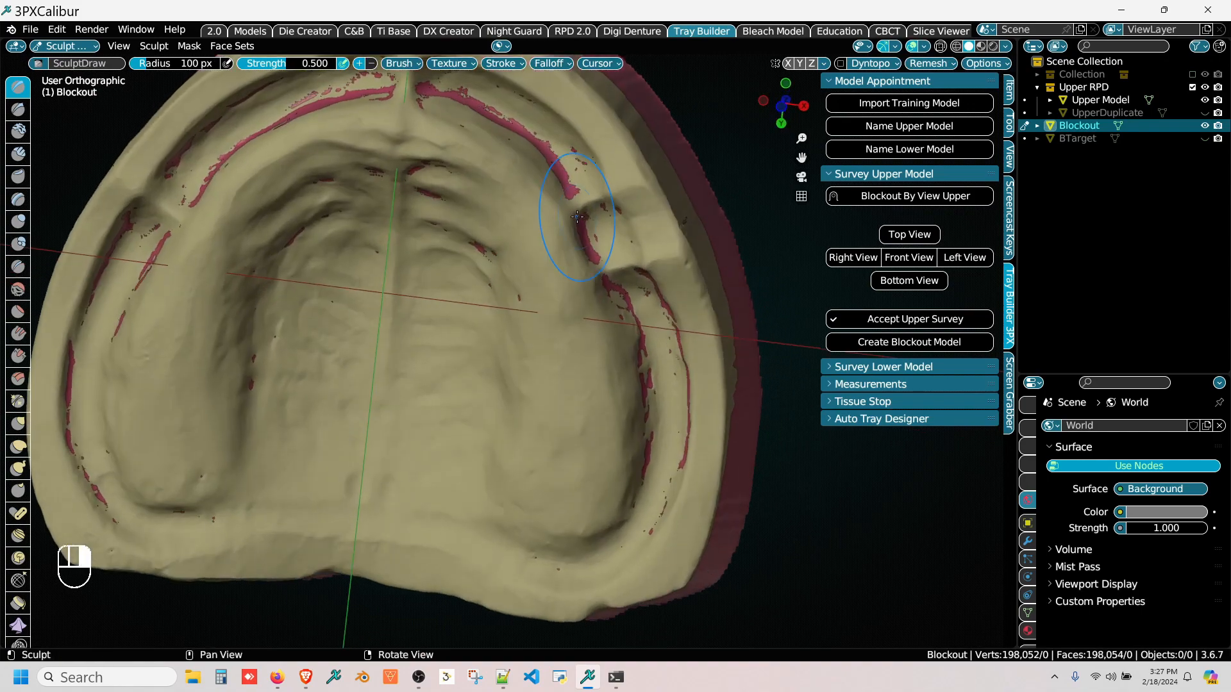
right_drag(602, 386, 596, 331)
scroll(604, 319, up, 1)
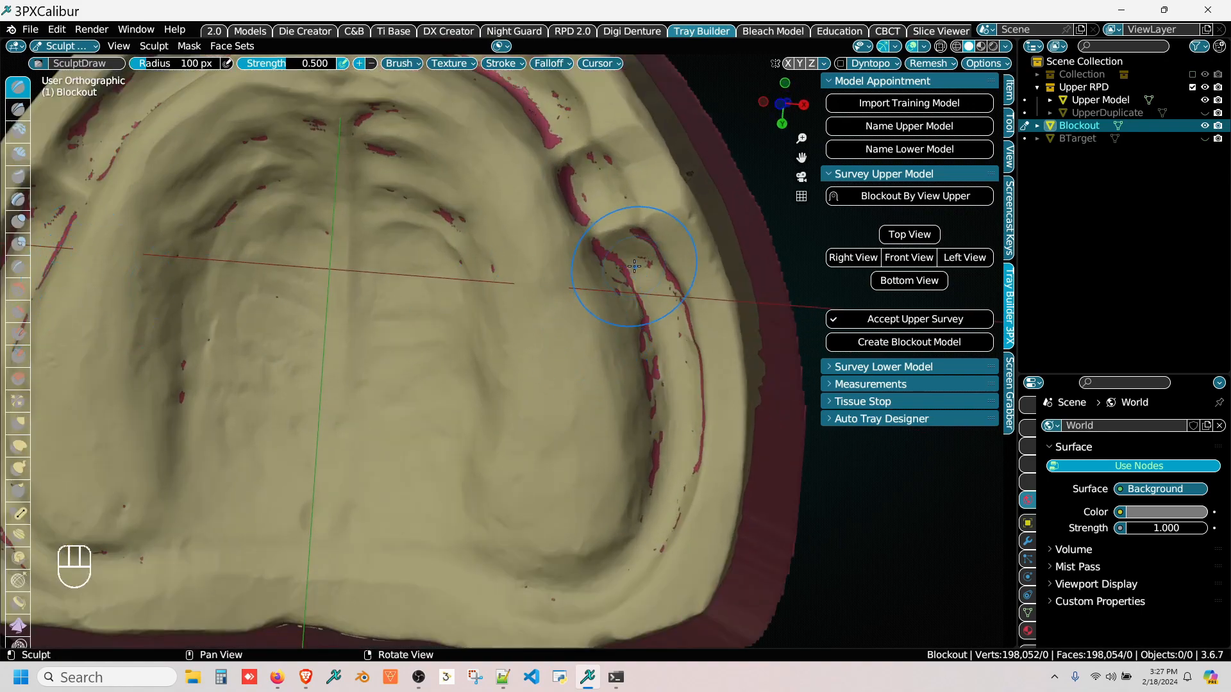
mouse_move(633, 272)
mouse_down()
mouse_move(638, 380)
mouse_move(659, 410)
mouse_up()
right_drag(660, 411, 566, 252)
middle_drag(564, 248, 613, 332)
Step: Sculpt blockout material into the anterior vestibule on the model's -X side, between the midline and lateral frenums
right_drag(427, 370, 580, 324)
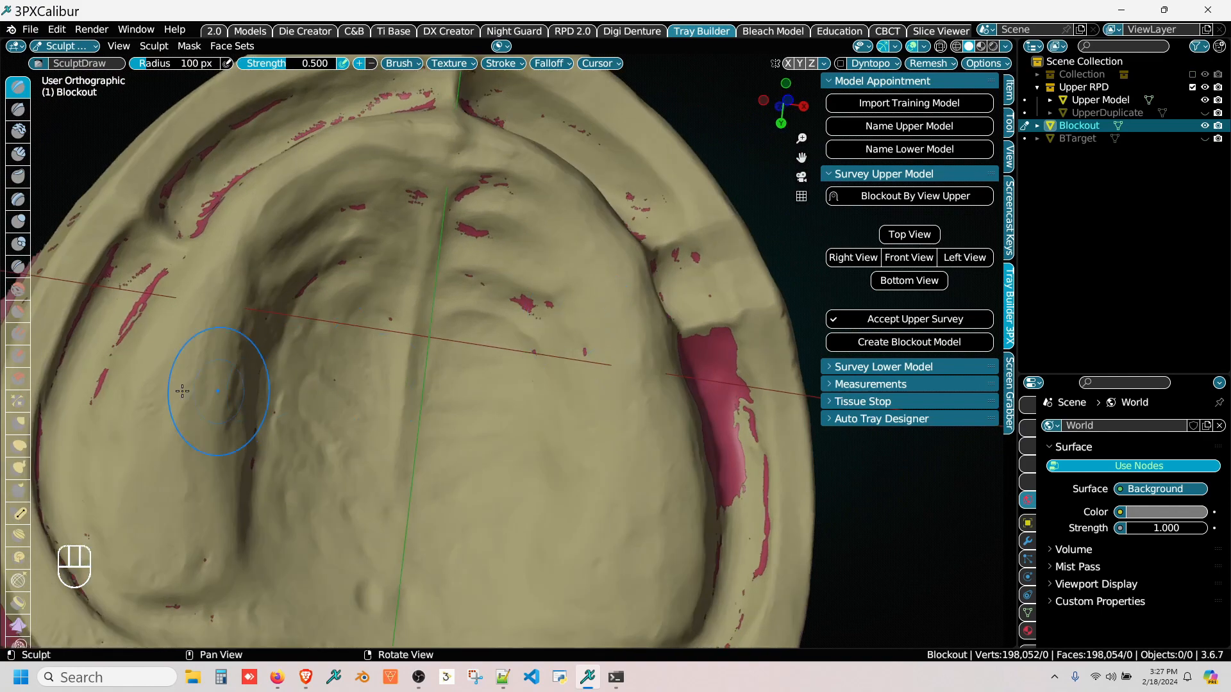
right_drag(89, 407, 184, 418)
right_drag(204, 343, 240, 371)
drag(238, 372, 232, 374)
click(242, 338)
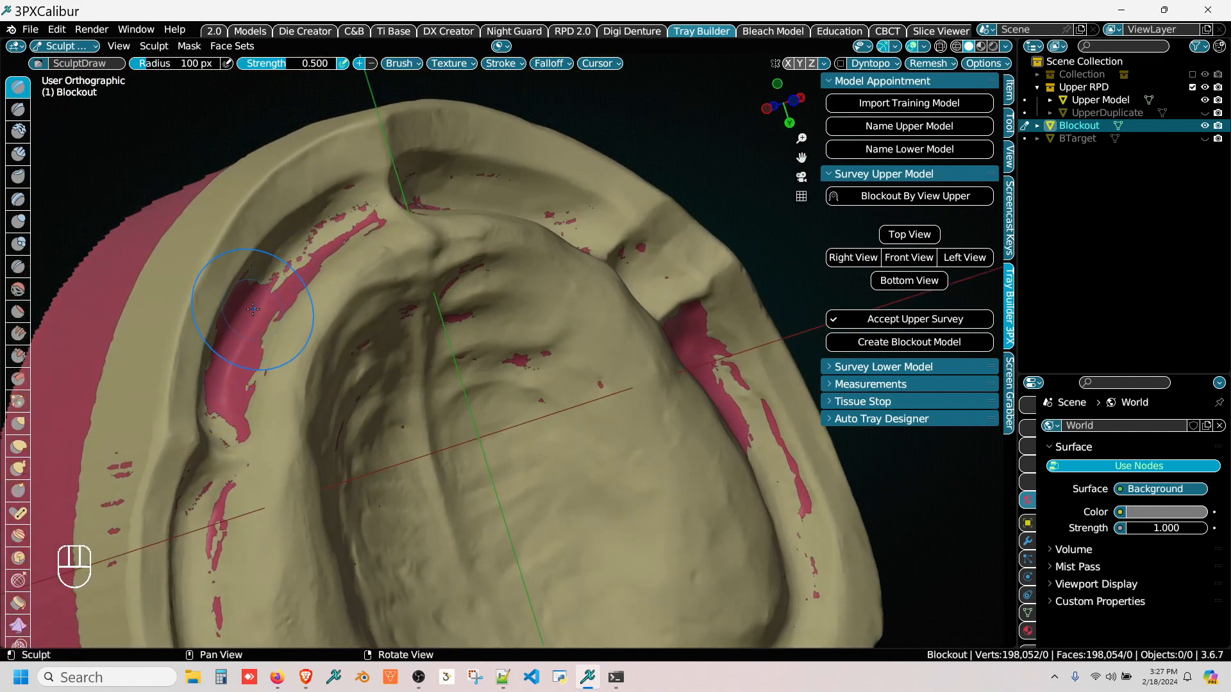
click(254, 304)
drag(289, 267, 307, 246)
right_drag(321, 250, 410, 269)
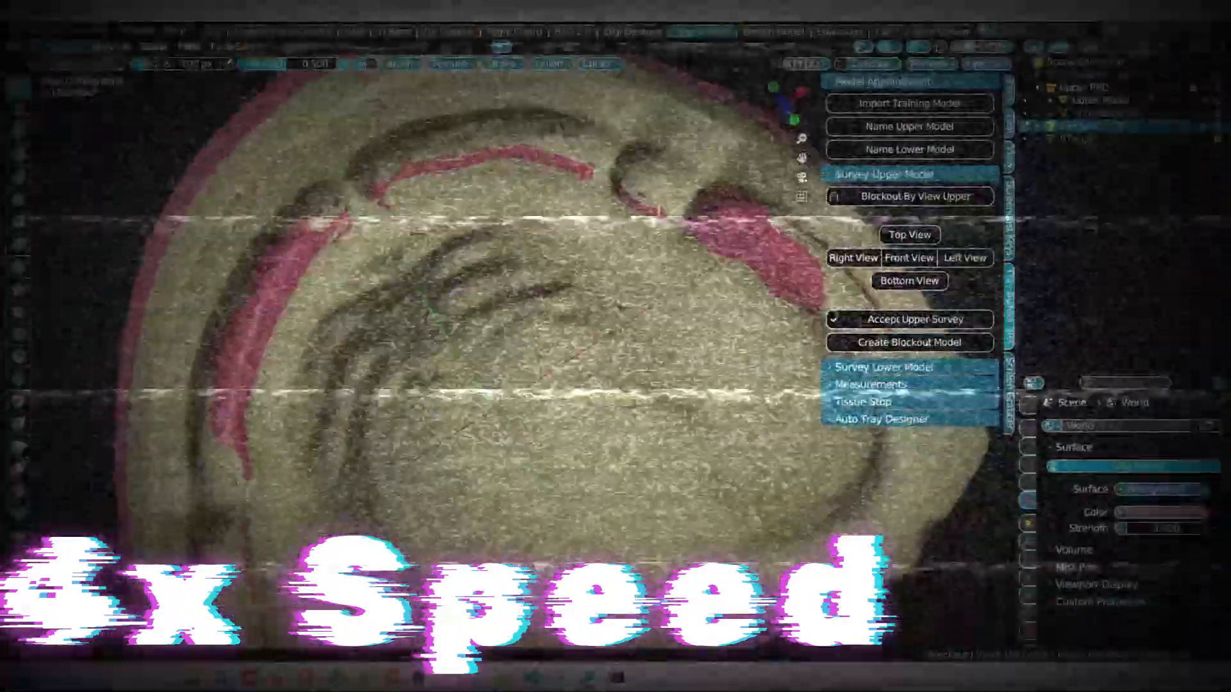
Step: Fill the remaining vestibule undercuts along the front and both posterior sides of the arch with sculpted blockout material
drag(398, 176, 564, 160)
click(643, 184)
middle_drag(449, 462, 500, 225)
drag(308, 346, 359, 500)
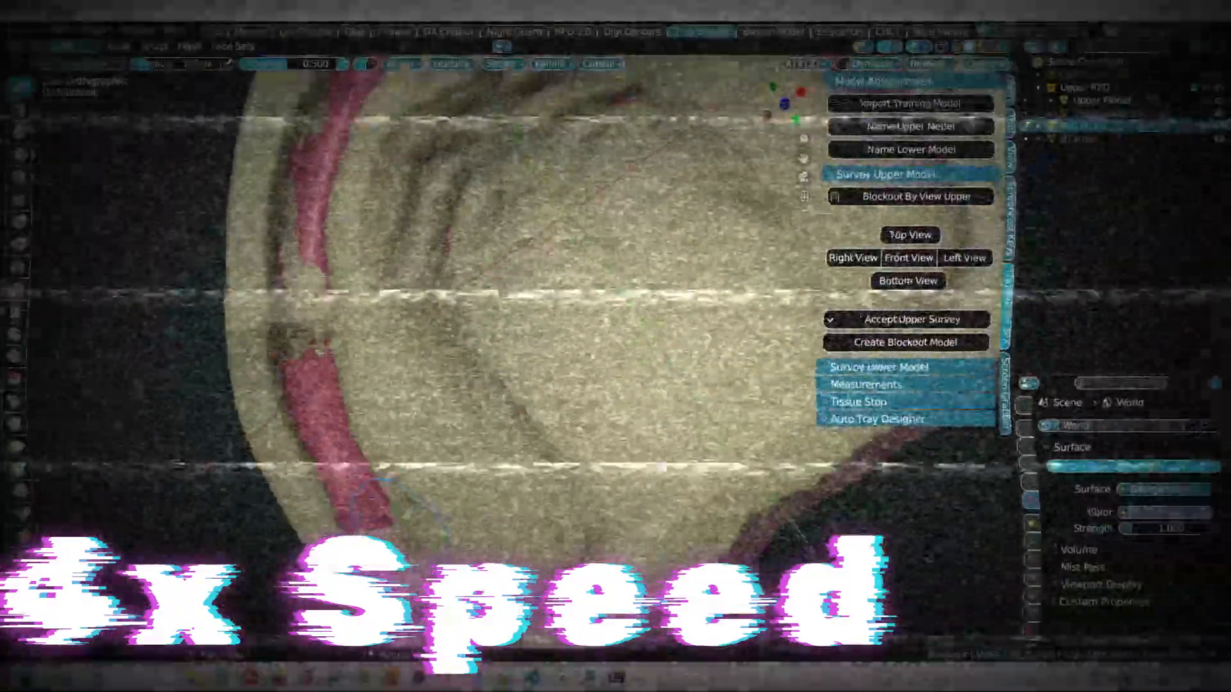
middle_drag(506, 334, 231, 539)
drag(608, 284, 662, 388)
scroll(512, 359, down, 3)
mouse_move(487, 359)
right_down()
mouse_move(411, 211)
mouse_move(420, 270)
mouse_move(500, 349)
mouse_move(532, 336)
mouse_move(616, 359)
right_up()
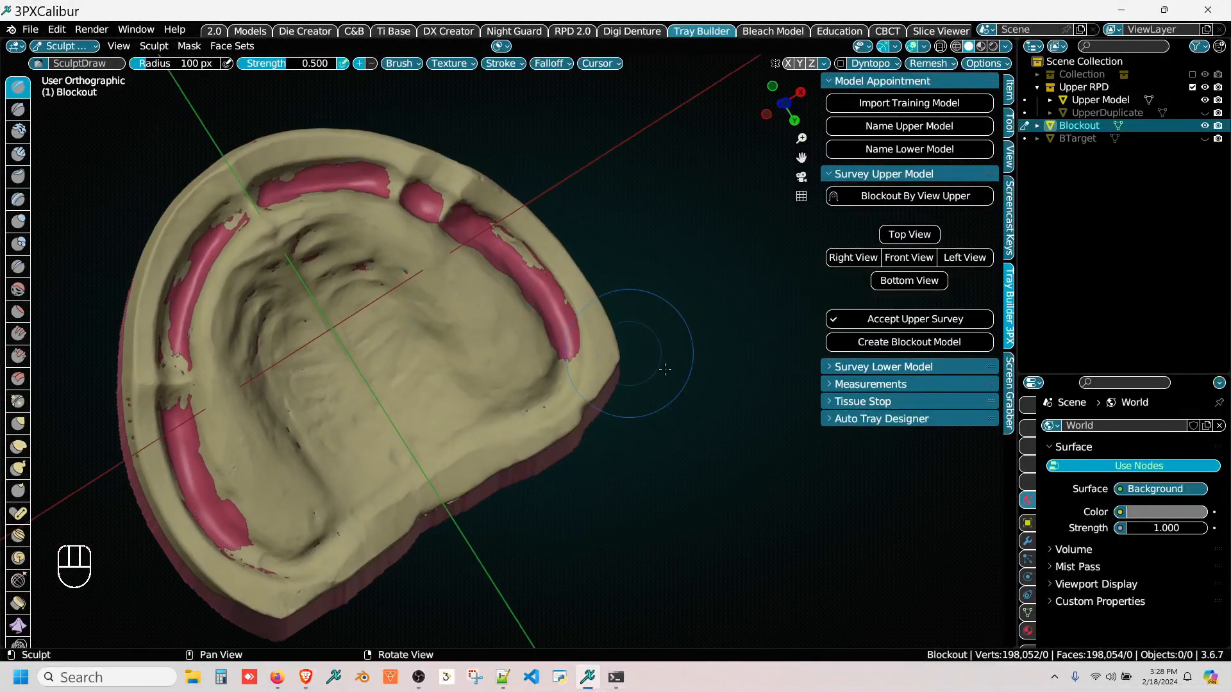
Step: Create the blockout model from the sculpted survey and inspect the filled vestibule on the +X side
click(871, 344)
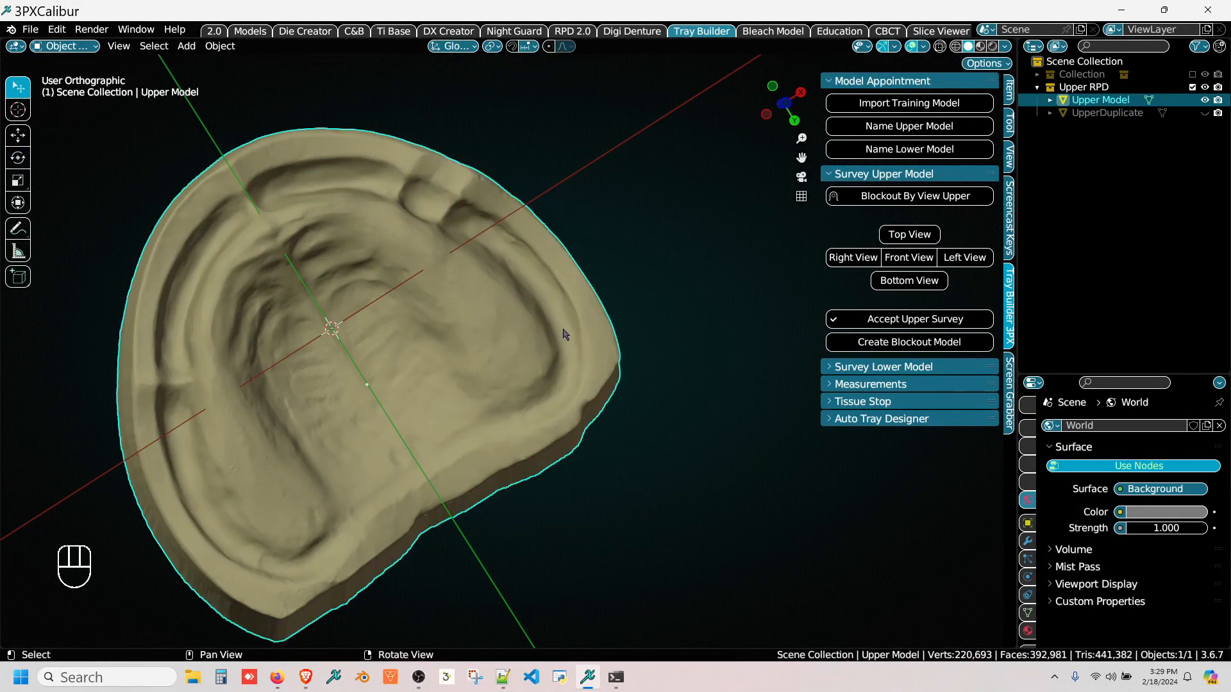
mouse_move(567, 351)
middle_down()
mouse_move(575, 309)
mouse_move(549, 351)
middle_up()
scroll(548, 352, up, 5)
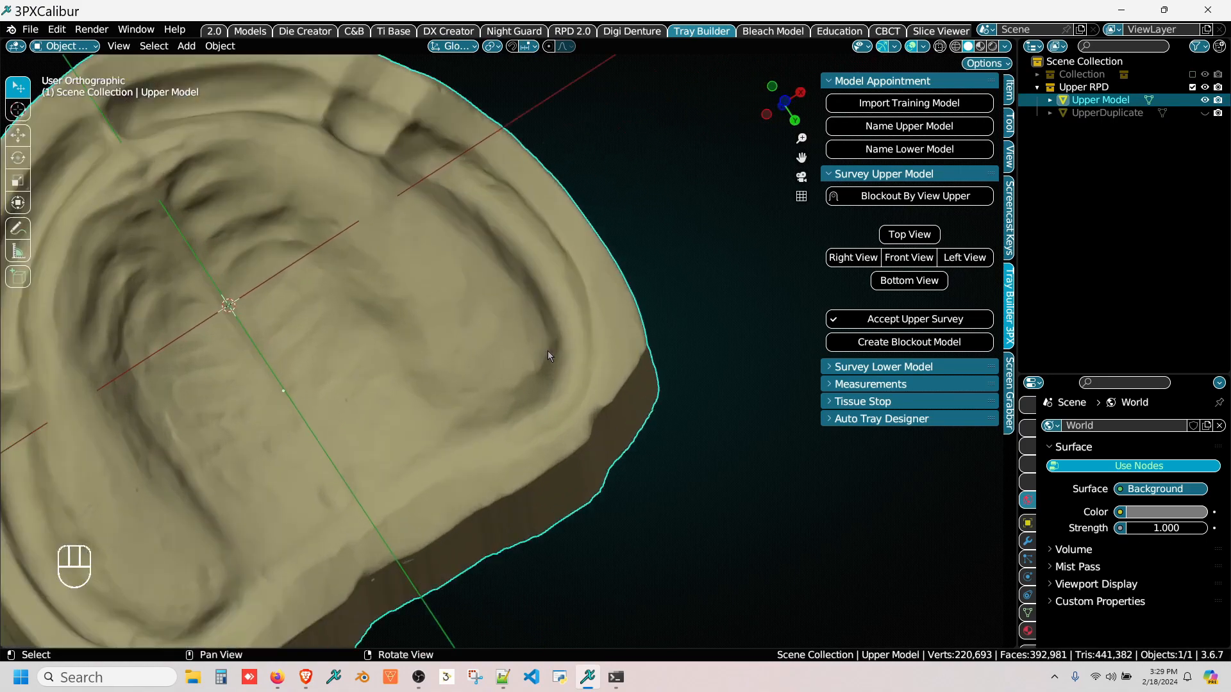
right_drag(571, 329, 587, 343)
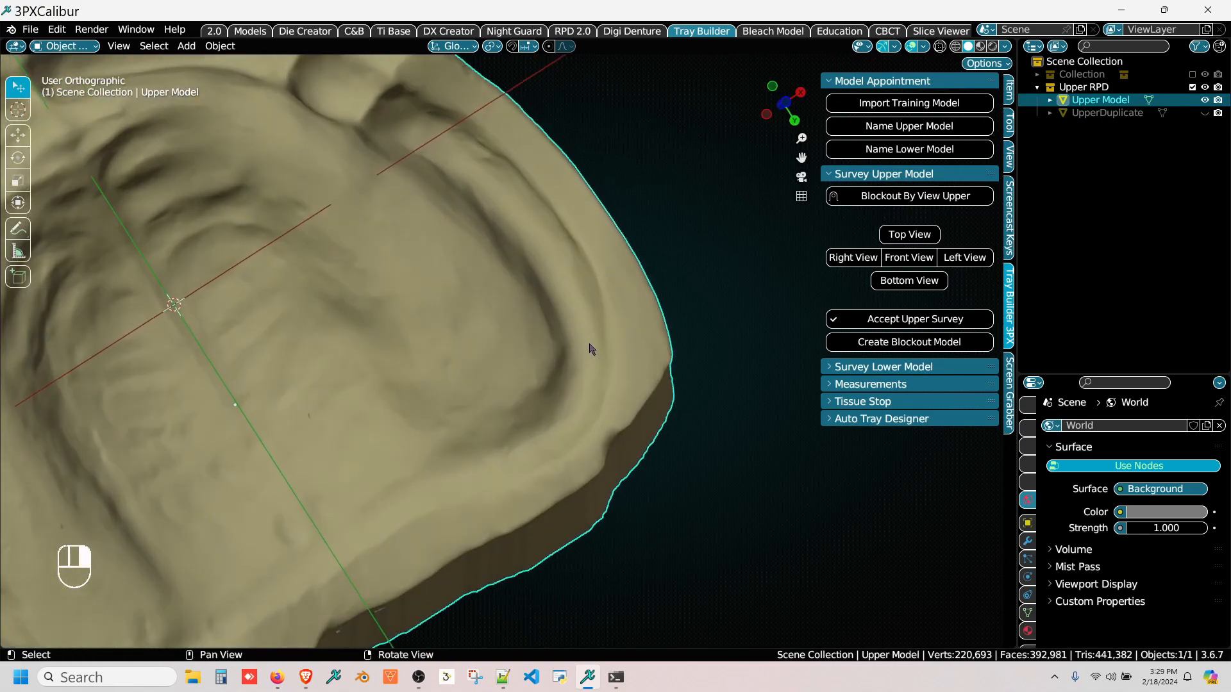
middle_drag(591, 325, 668, 398)
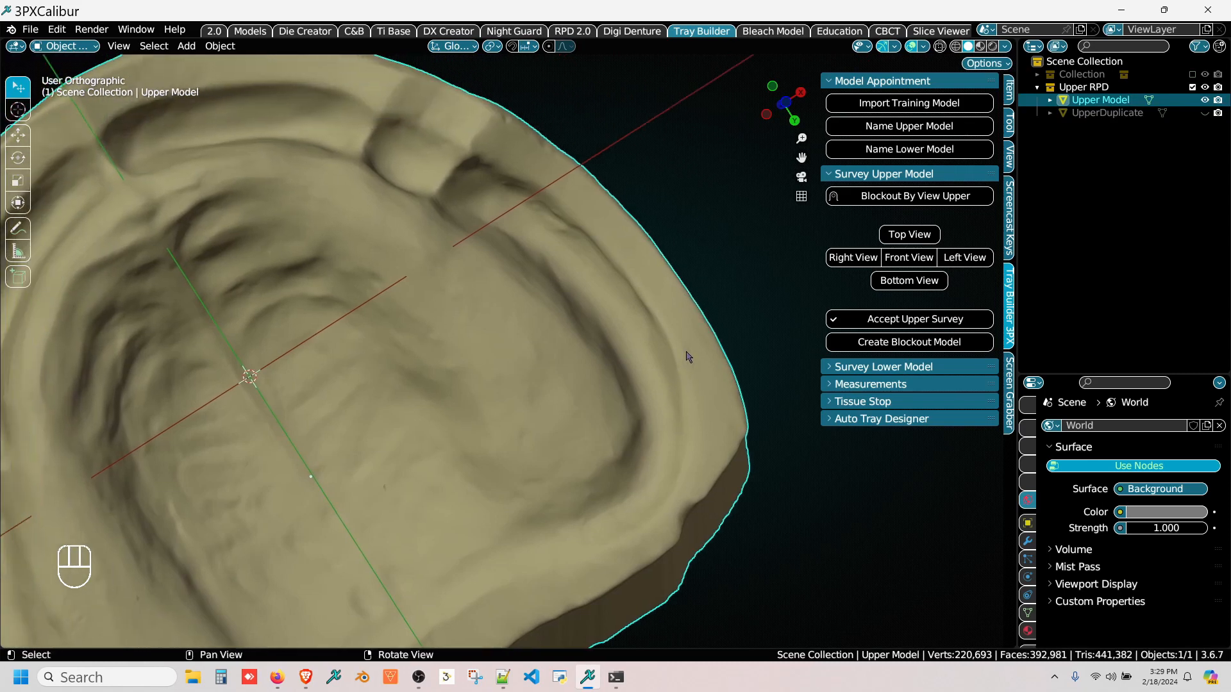
Step: Enter measurement mode, draw a ruler about 1.7 mm inward from the vestibule on the +X side, and place a reference point at its inner end
click(828, 176)
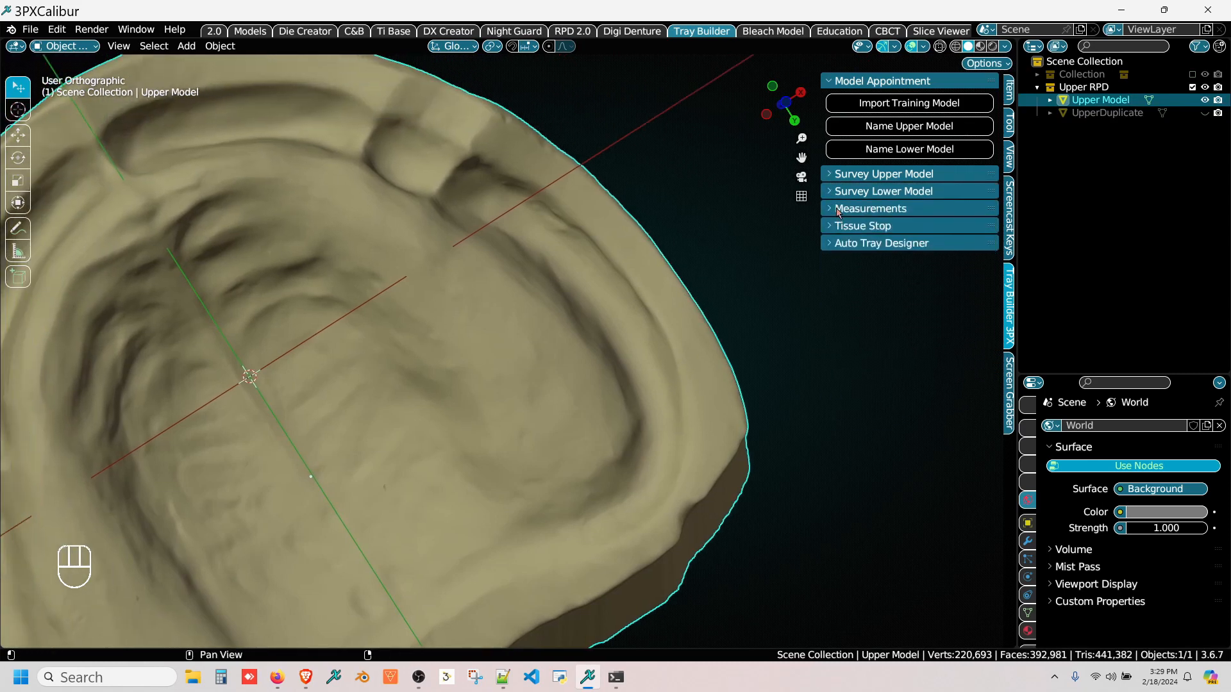
click(838, 211)
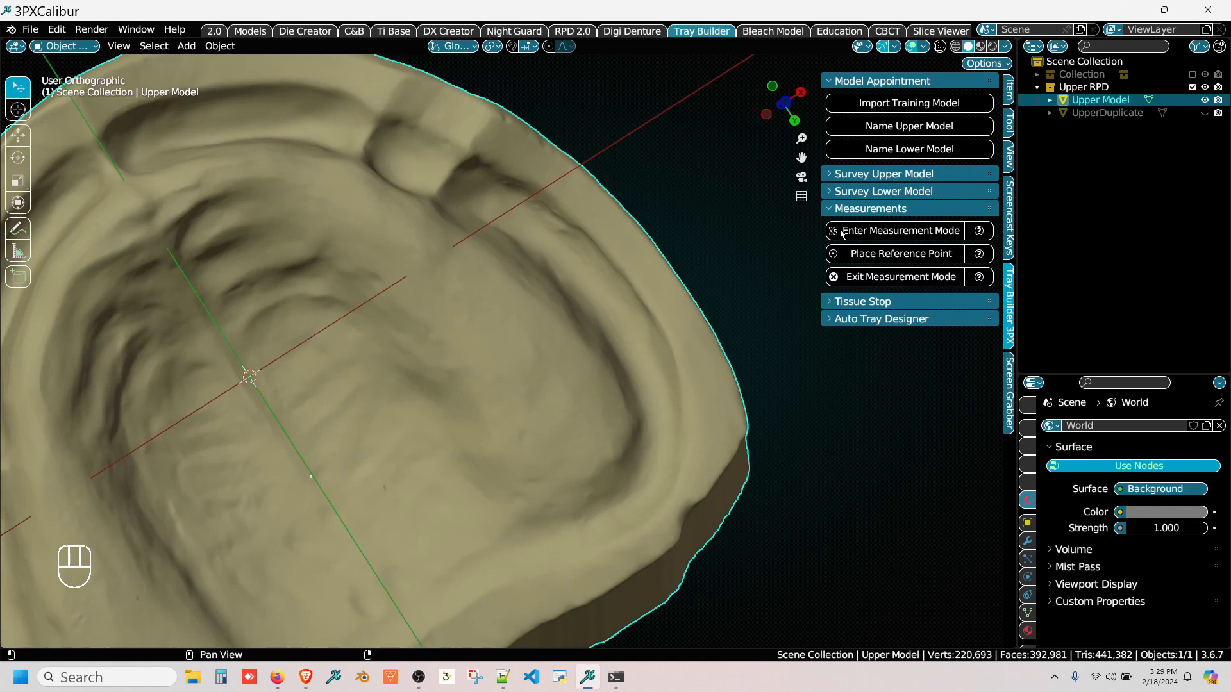
click(842, 232)
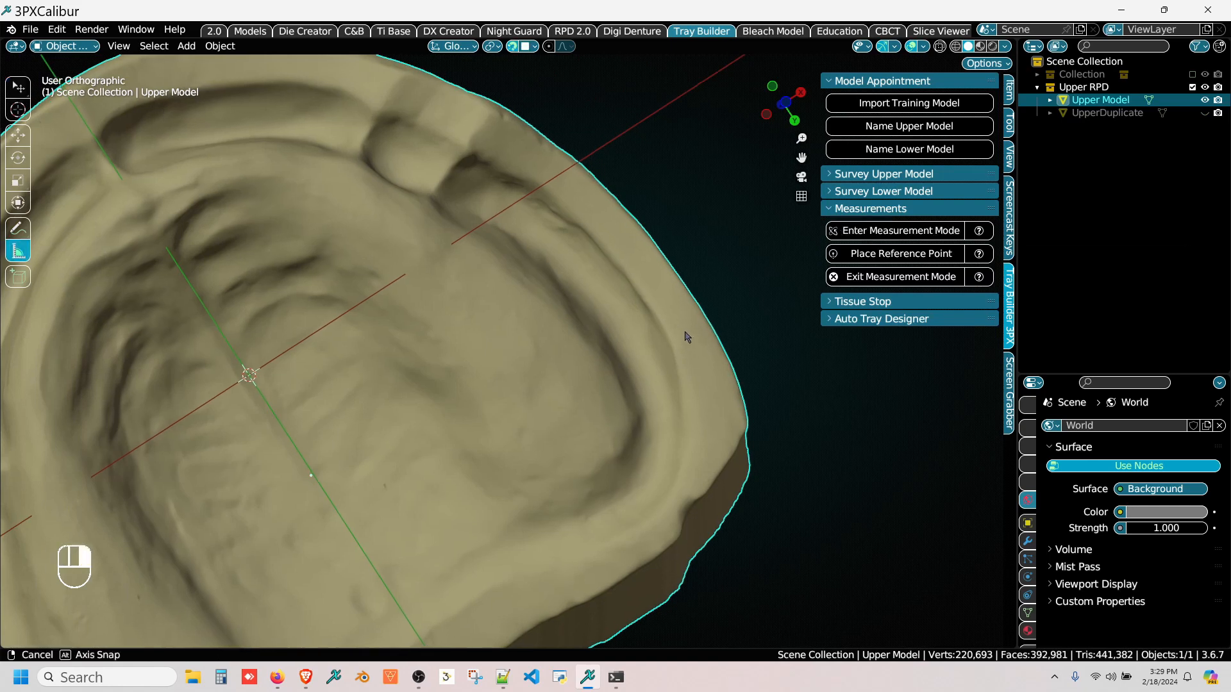
scroll(686, 337, up, 4)
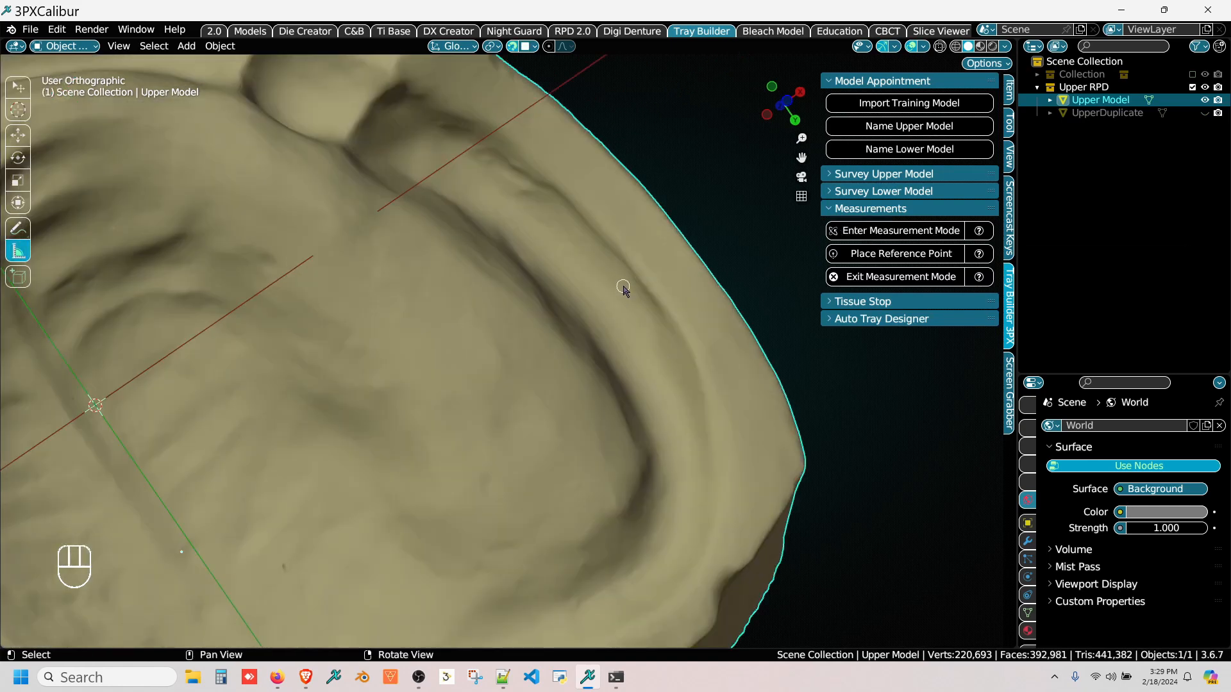
drag(623, 288, 604, 304)
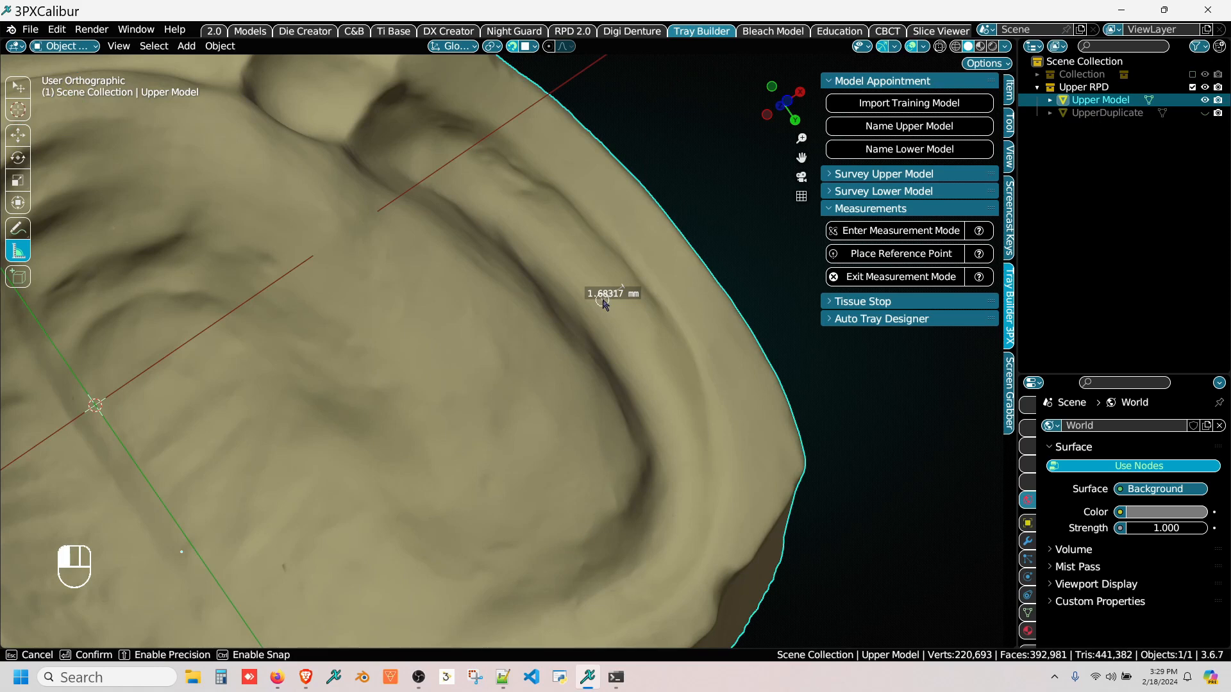
drag(604, 304, 603, 299)
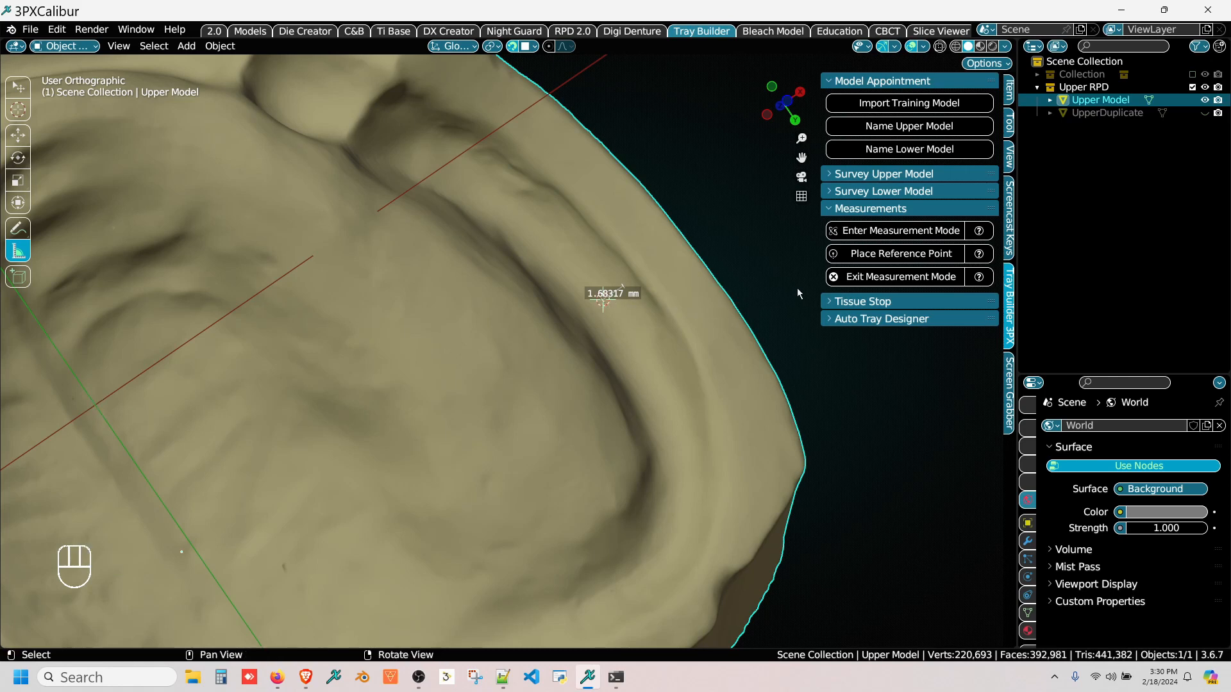
click(833, 256)
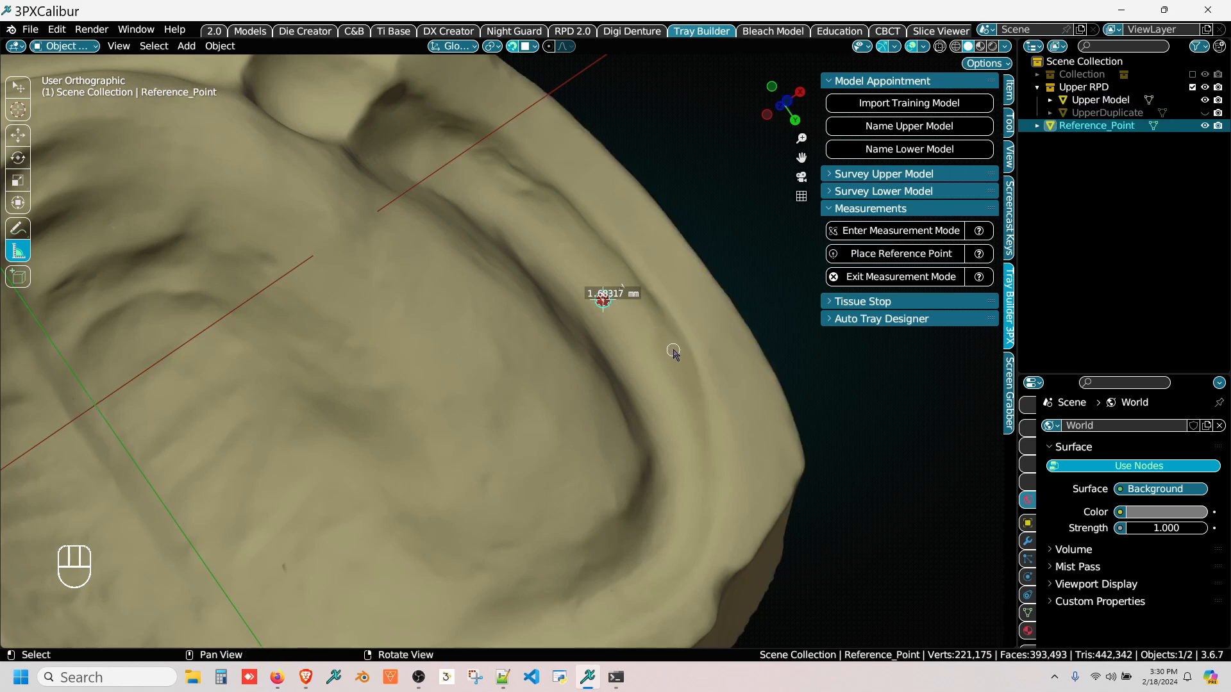
Step: Draw a second ruler about 1.8 mm long farther back along the same vestibule and place a reference point at its inner end
drag(684, 396, 659, 406)
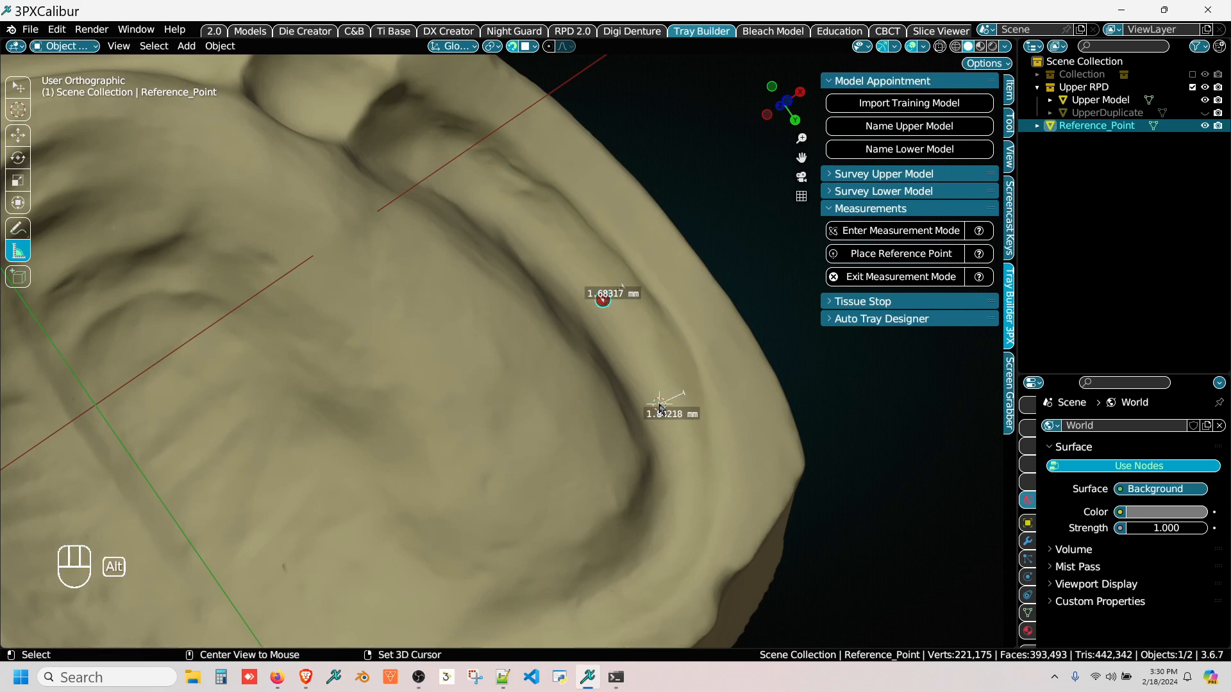
click(859, 254)
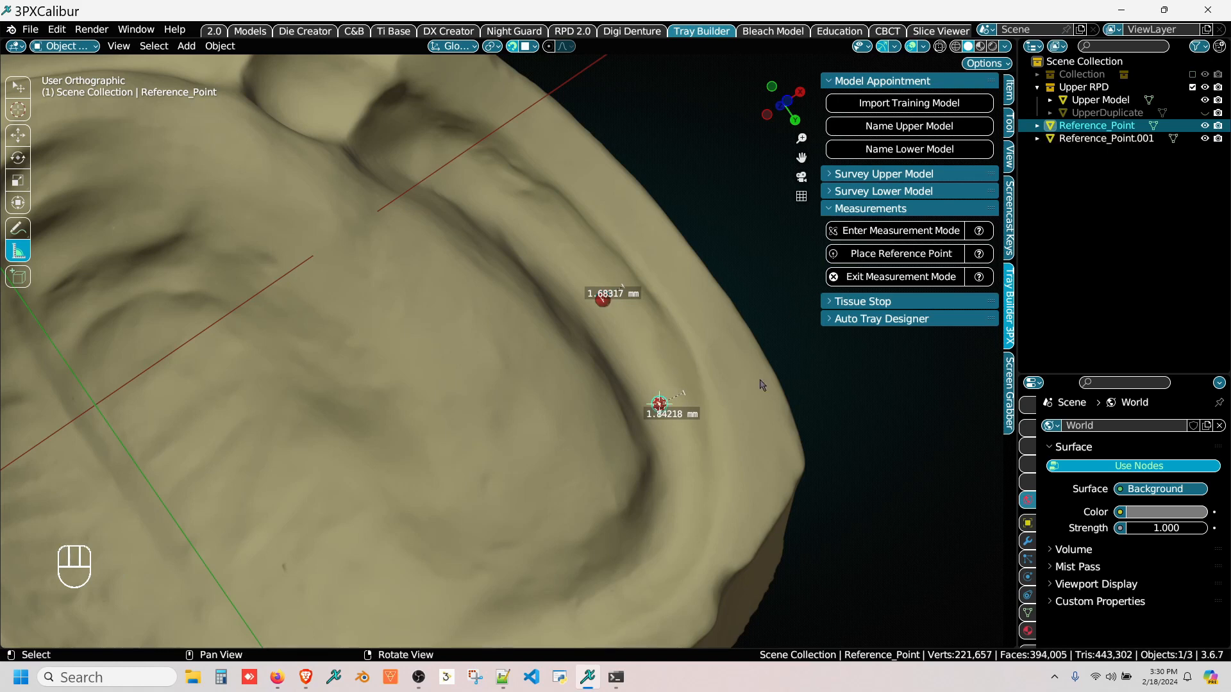
Step: Draw a ruler about 2.1 mm long at the posterior corner on the +X side and place a reference point at its inner end
shift+middle_drag(704, 495, 737, 371)
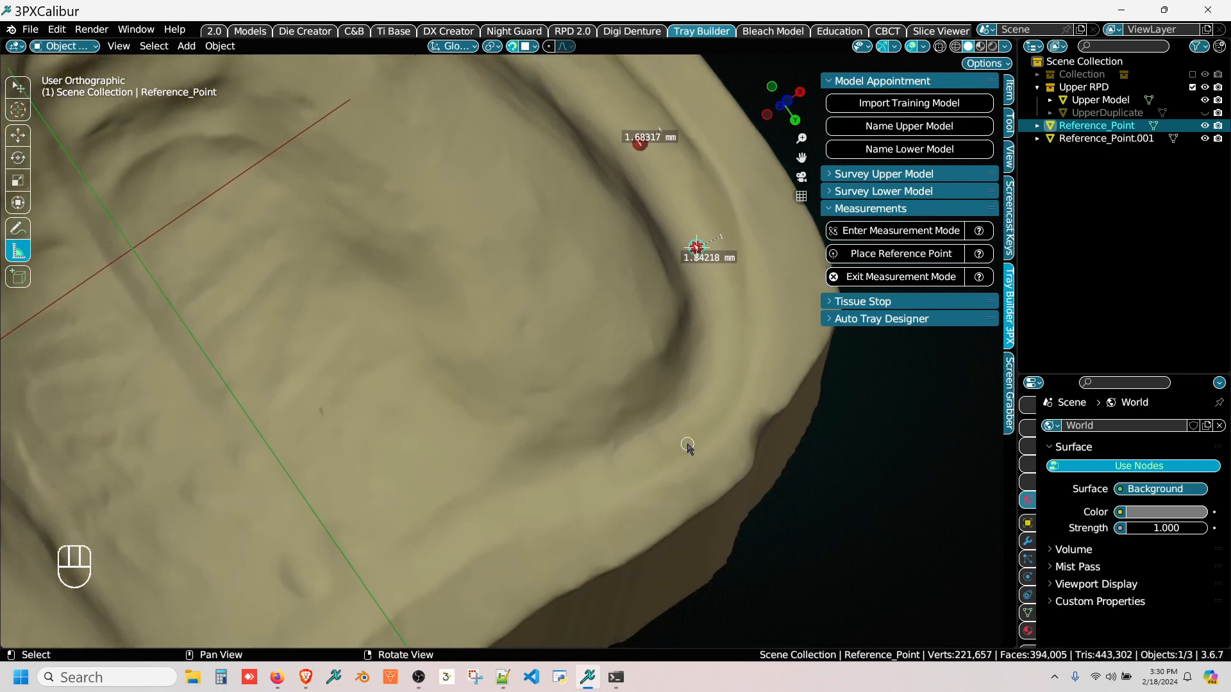
drag(693, 436, 681, 423)
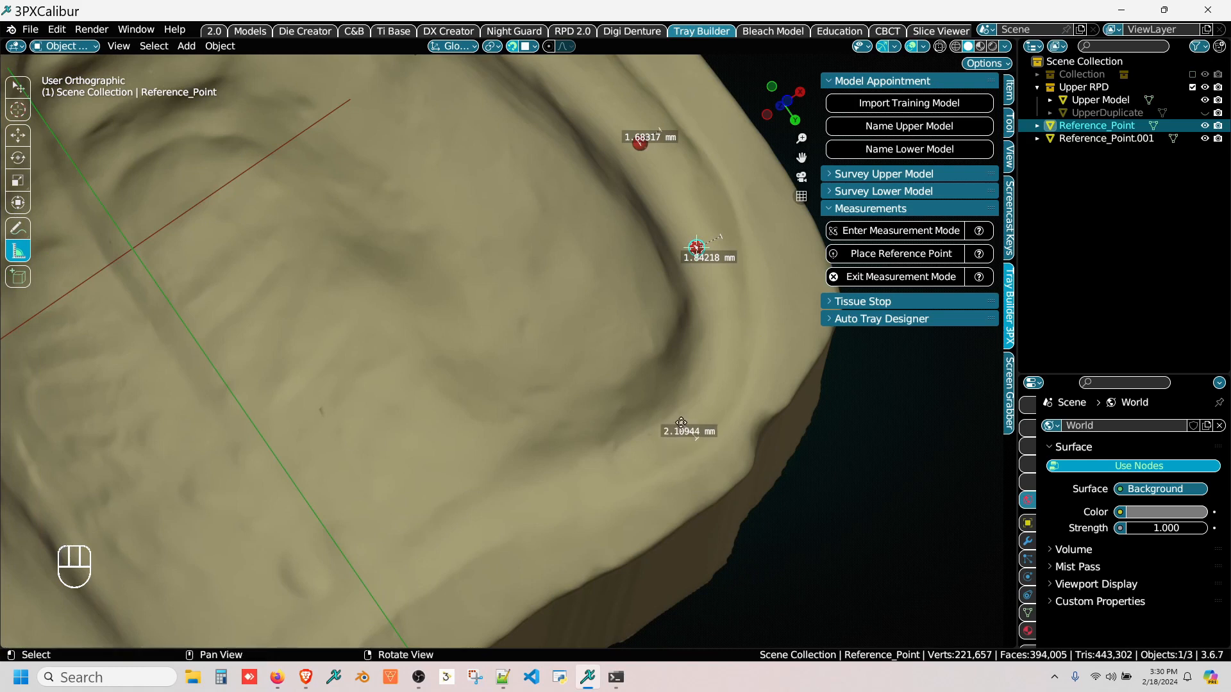
click(872, 254)
Step: Draw a ruler about 2 mm long on the posterior border near the +X corner and place a reference point at its inner end
middle_drag(582, 449, 676, 293)
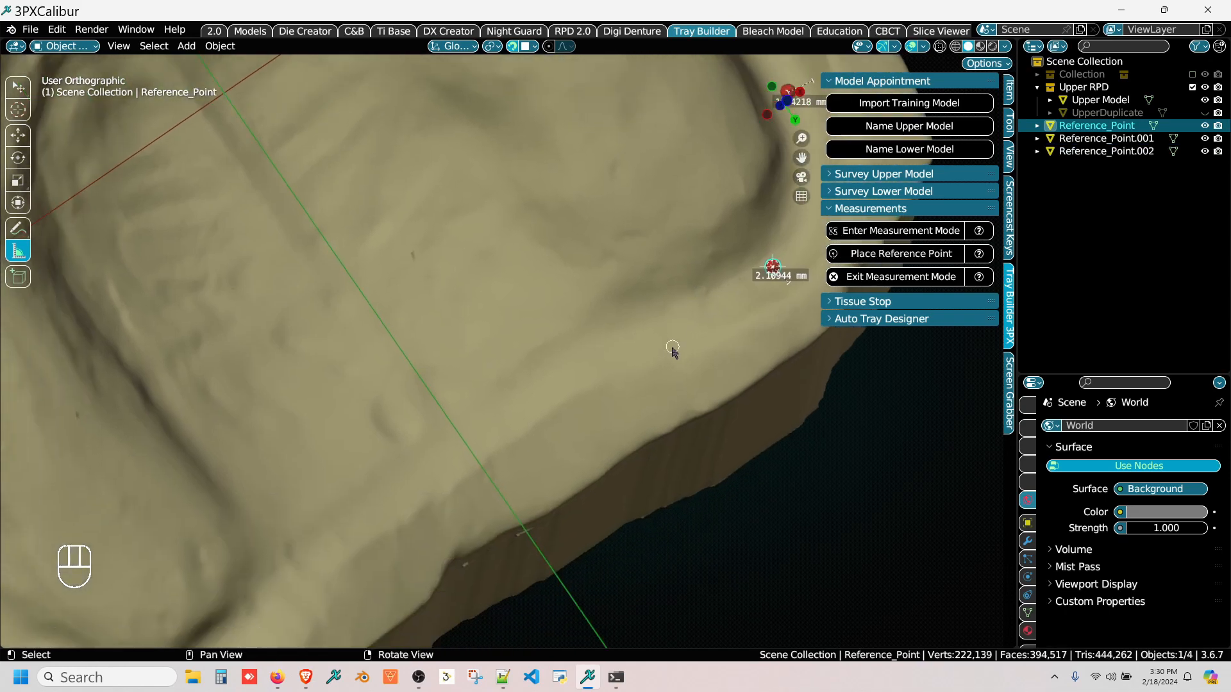
right_drag(649, 352, 662, 392)
middle_drag(664, 397, 648, 358)
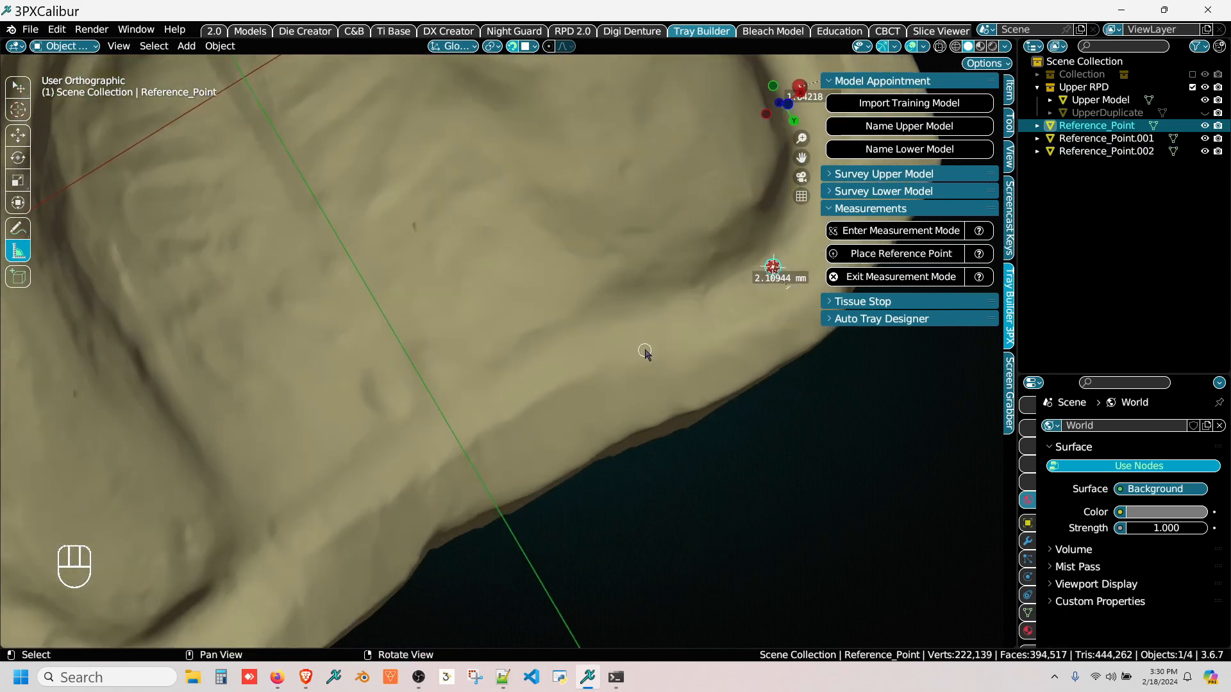
drag(645, 353, 644, 349)
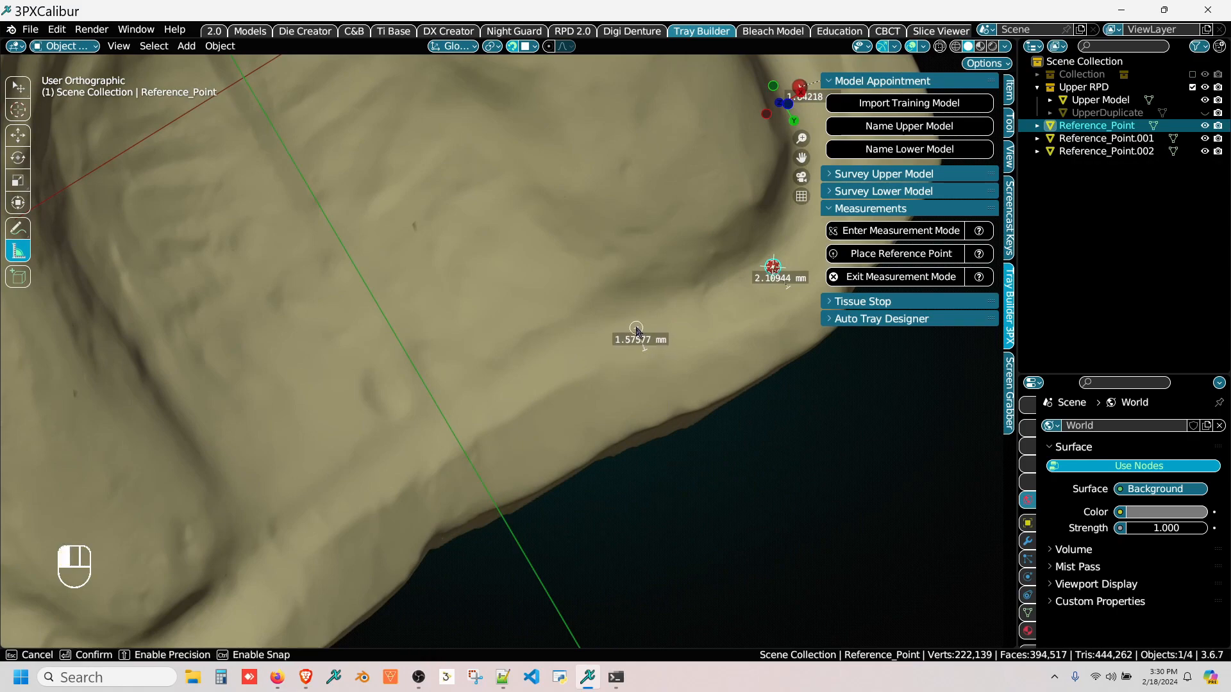
drag(635, 325, 634, 322)
shift+right_click(634, 322)
click(897, 254)
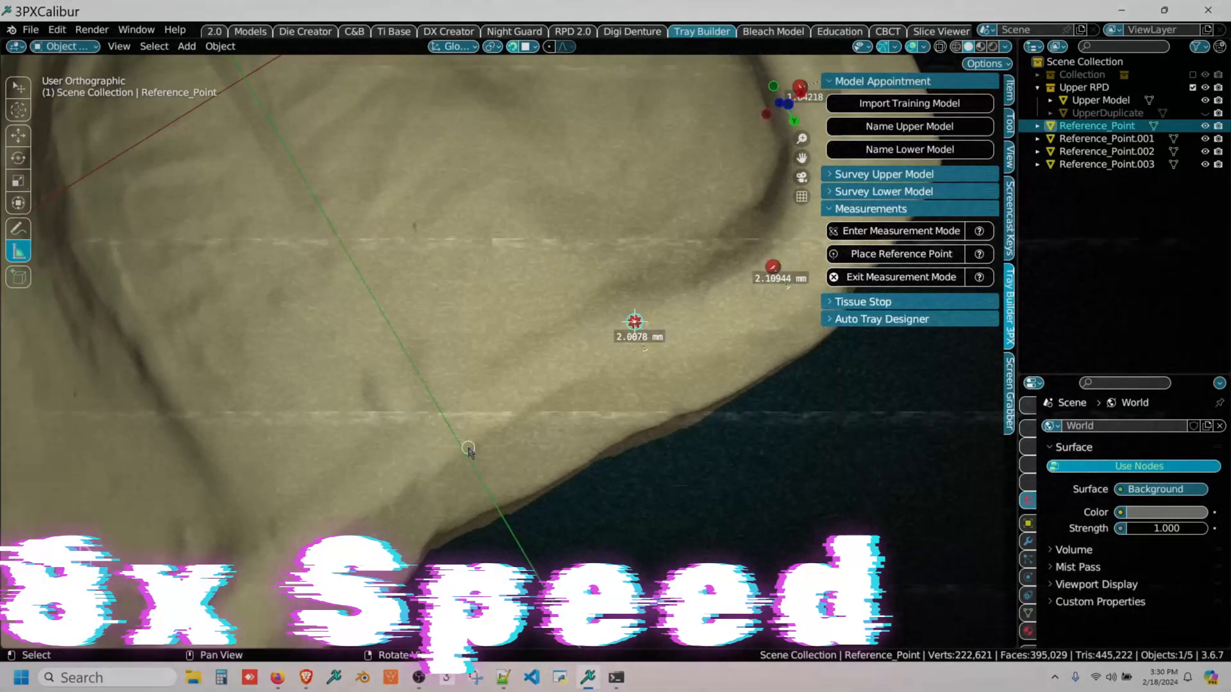
Step: Draw two more inward rulers along the posterior border toward the -X corner, the first about 1.9 mm long, placing a reference point at each
drag(367, 507, 346, 486)
shift+right_click(347, 485)
click(897, 254)
middle_drag(659, 403, 810, 244)
drag(357, 517, 346, 496)
shift+right_click(346, 497)
click(897, 254)
Step: Place reference points at the inner ends of two rulers, one about 1.9 mm at the -X posterior corner and one farther forward in the vestibule
middle_drag(538, 449, 720, 398)
drag(311, 434, 326, 404)
shift+right_click(327, 404)
click(897, 254)
middle_drag(359, 308, 541, 434)
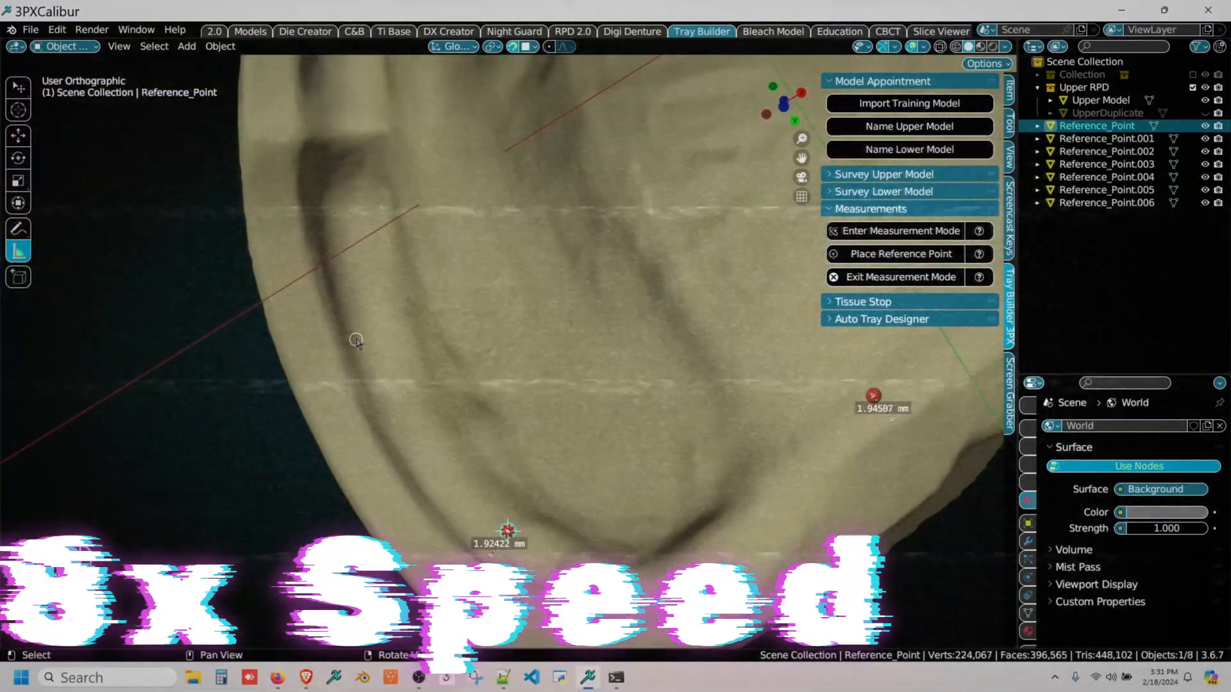
drag(354, 340, 384, 330)
shift+right_click(384, 331)
click(868, 254)
Step: Draw three inward rulers around the buccal frenum on the -X side, starting with one about 1.9 mm long, placing a reference point at each
middle_drag(411, 243, 482, 467)
drag(399, 421, 428, 417)
shift+right_click(428, 418)
click(898, 254)
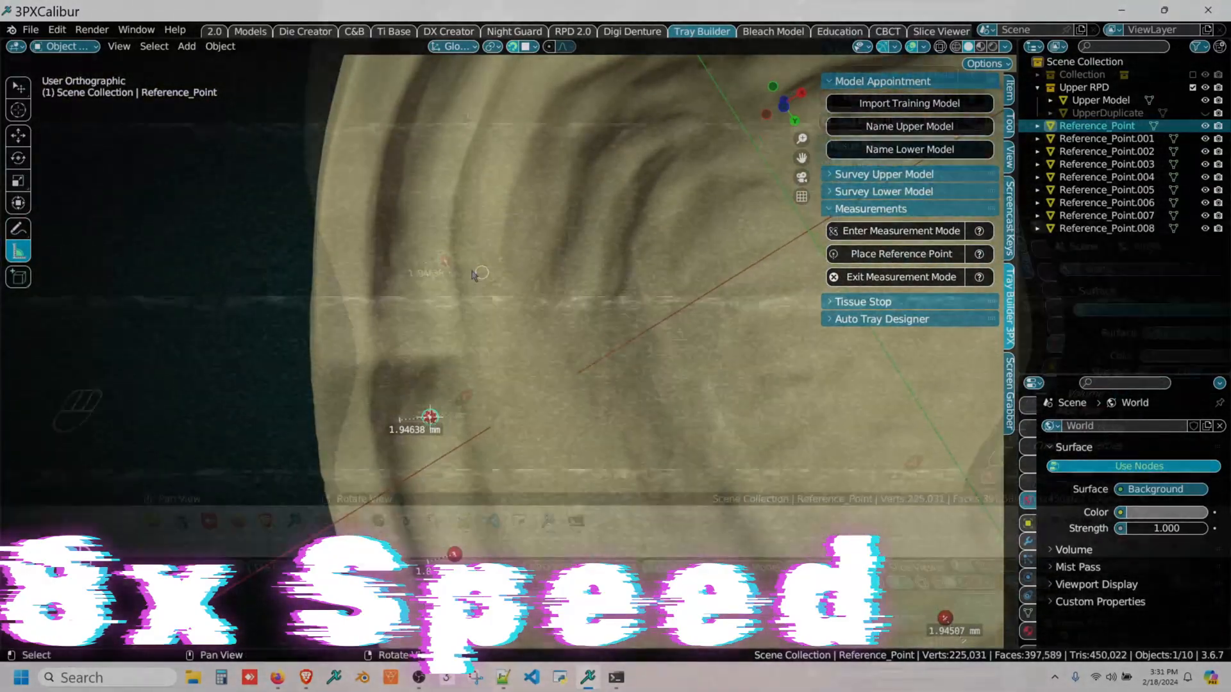
drag(396, 356, 428, 354)
shift+right_click(428, 355)
click(897, 254)
drag(390, 293, 416, 293)
shift+right_click(416, 293)
click(897, 254)
Step: Place two reference points along the front vestibule on the -X side, the one nearer the midline using a ruler about 1.6 mm long
middle_drag(530, 192, 530, 419)
drag(422, 362, 447, 368)
shift+right_click(447, 368)
click(898, 254)
drag(533, 193, 547, 208)
shift+right_click(547, 209)
click(869, 257)
Step: Place reference points with rulers of about 1.9 mm at the midline frenum and about 2 mm just beyond it on the +X side
middle_drag(700, 75, 618, 248)
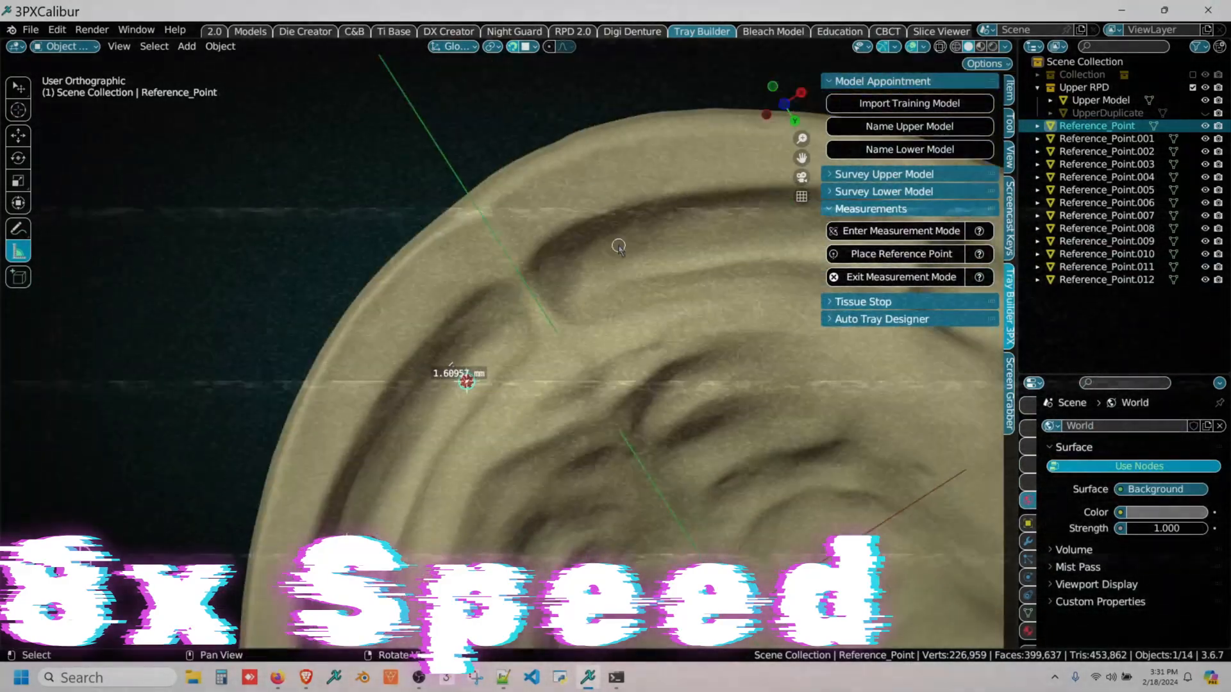
drag(520, 283, 533, 308)
shift+right_click(533, 309)
click(870, 256)
drag(639, 224, 646, 244)
shift+right_click(647, 244)
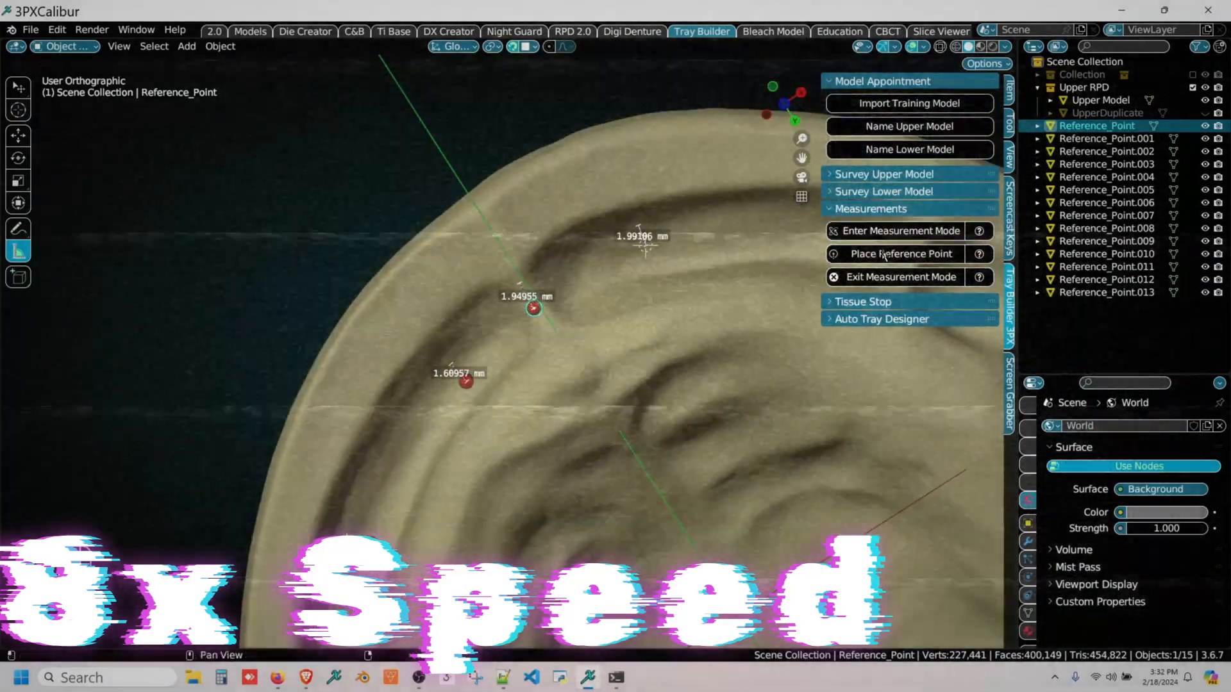
click(880, 257)
Step: Place four reference points past the +X buccal frenum toward the first point, using inward rulers of about 2.2, 1.9, 2 and 1.9 mm
middle_drag(763, 215, 543, 257)
drag(625, 257, 619, 278)
shift+right_click(619, 278)
click(894, 259)
drag(707, 289, 695, 314)
shift+right_click(695, 313)
click(891, 257)
middle_drag(763, 282, 584, 255)
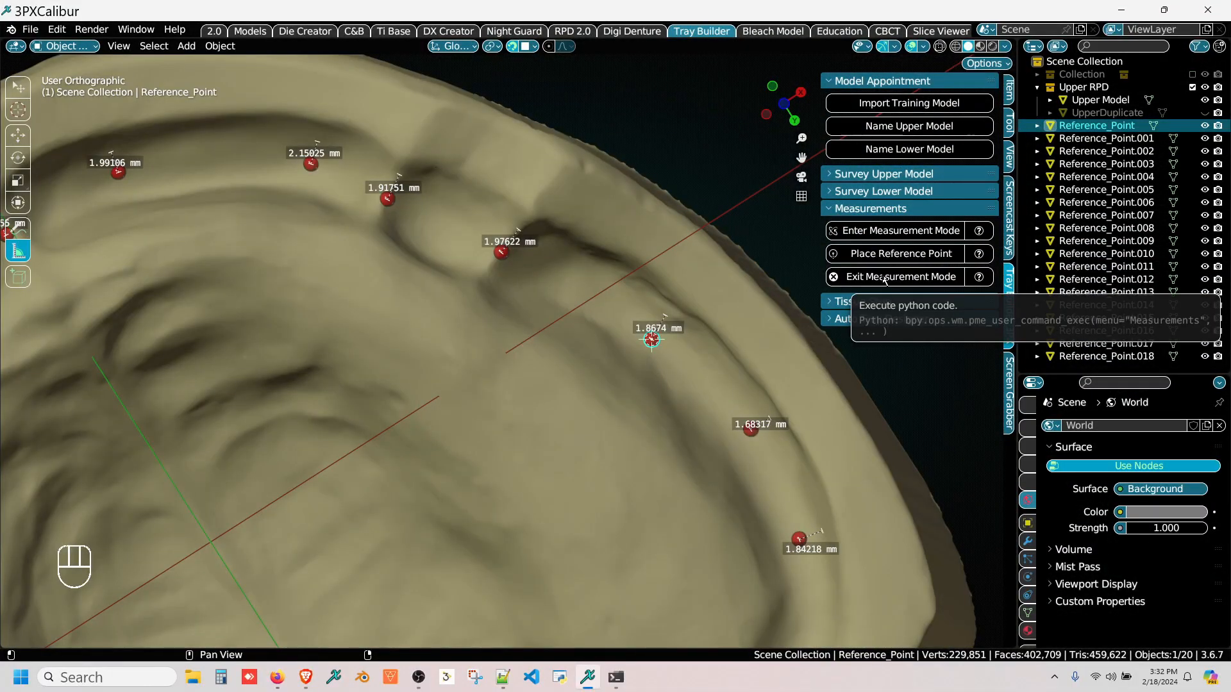
Step: Exit measurement mode and inspect the ring of reference points around the arch
scroll(638, 355, down, 4)
middle_drag(514, 402, 536, 292)
right_drag(552, 341, 555, 345)
click(868, 275)
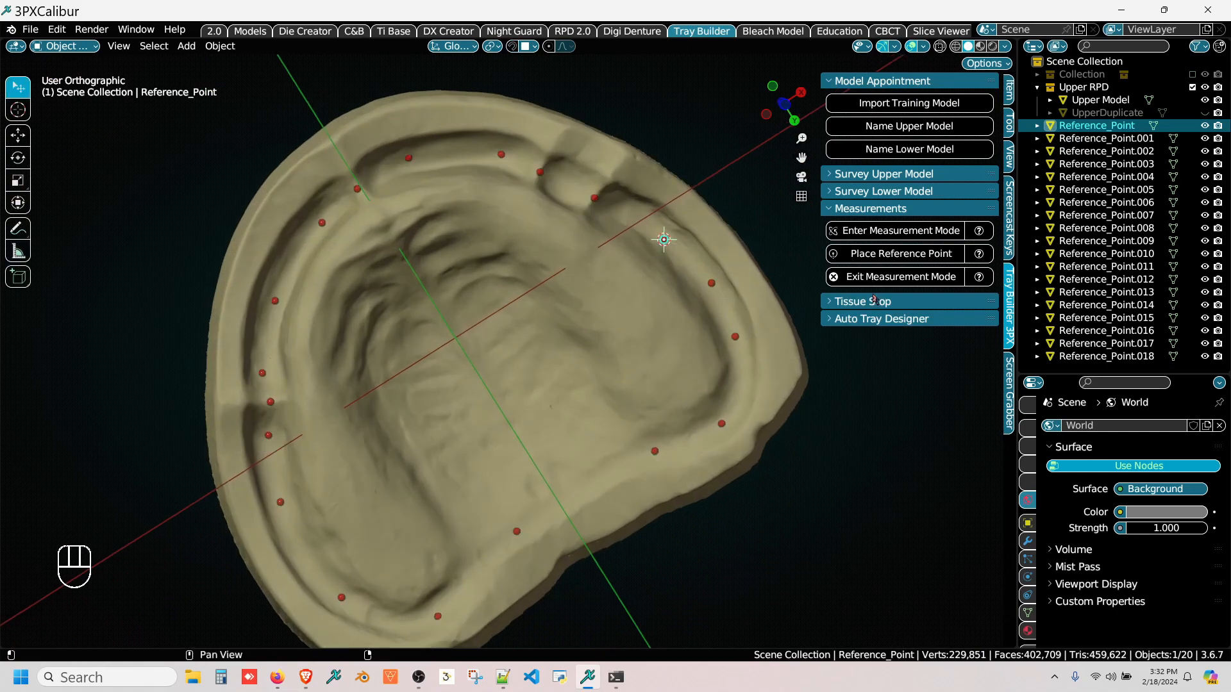
right_drag(330, 475, 265, 343)
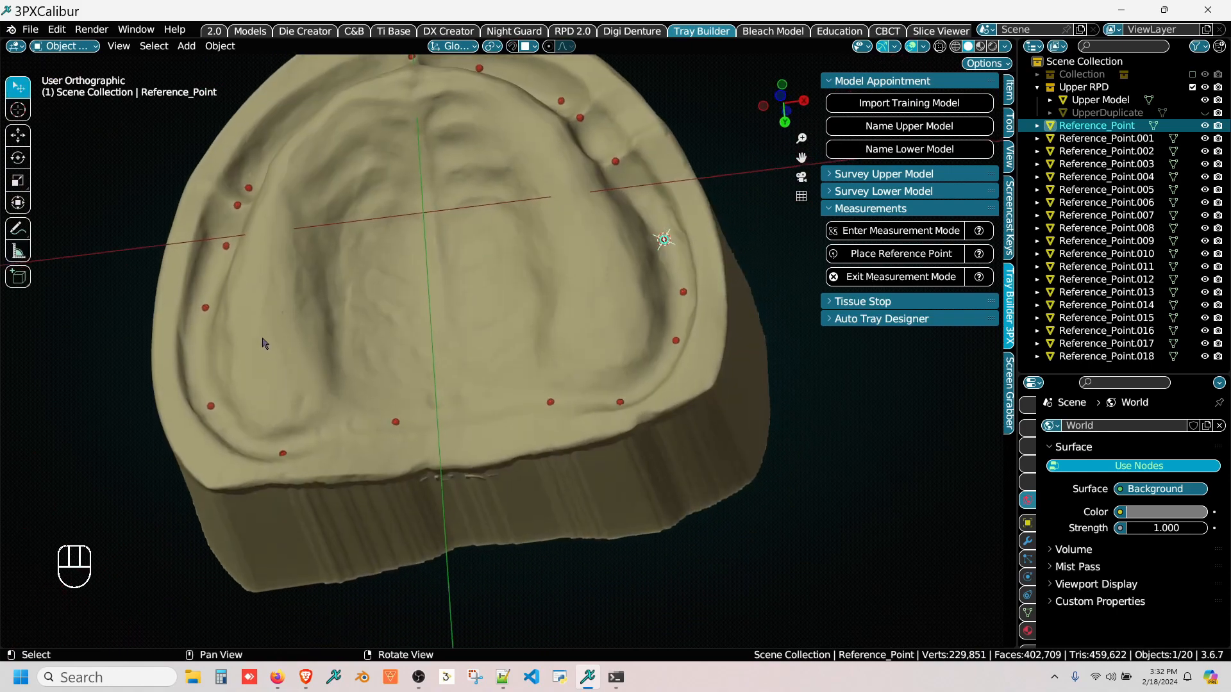
right_drag(580, 265, 649, 344)
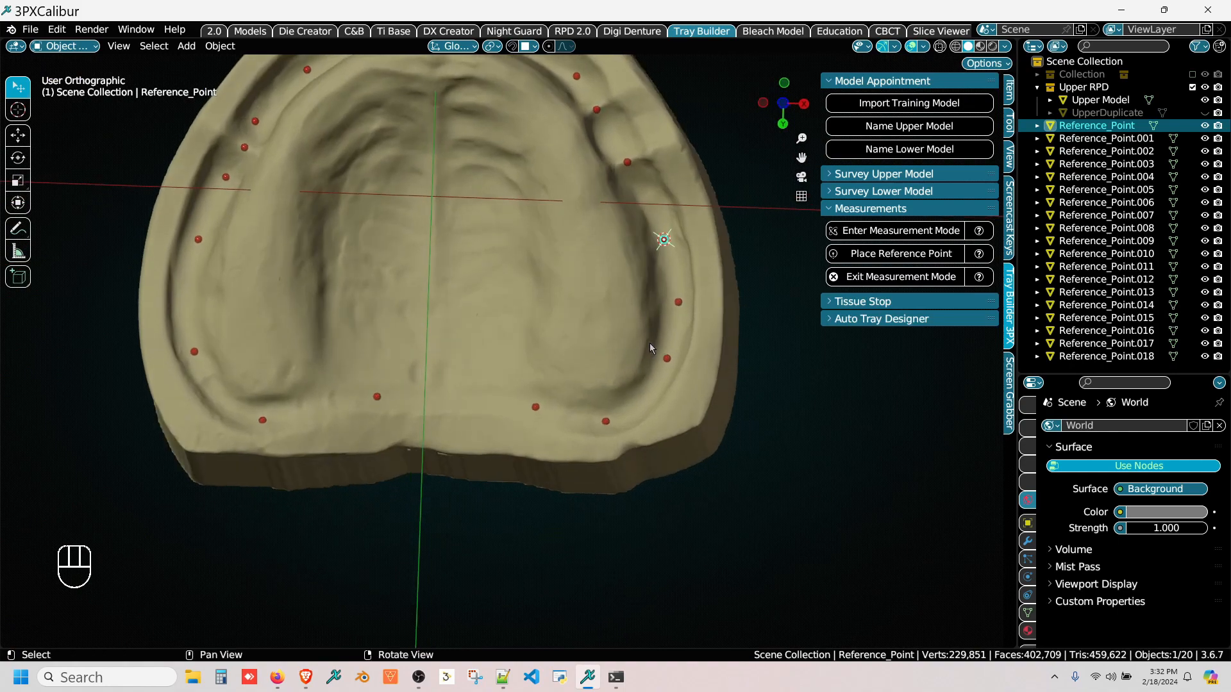
Step: Place the 3D cursor just outside the reference point at the +X posterior corner and select the upper model
scroll(628, 402, up, 3)
scroll(628, 402, up, 2)
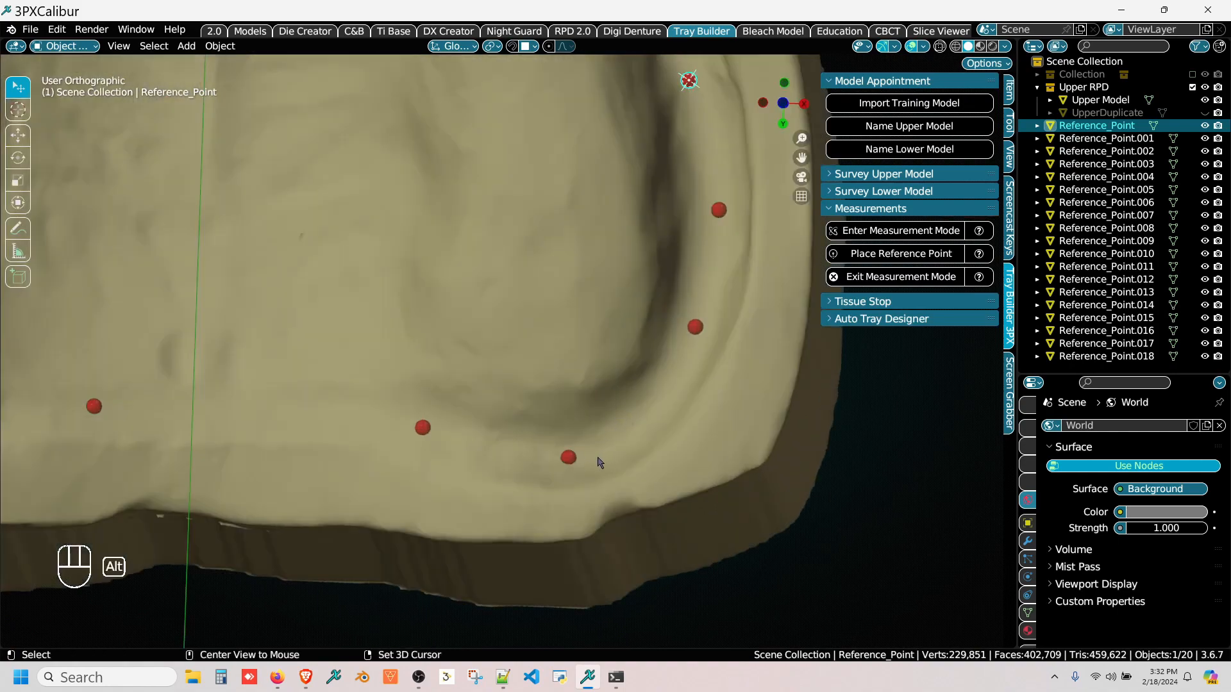
middle_drag(609, 459, 621, 505)
middle_drag(325, 384, 333, 431)
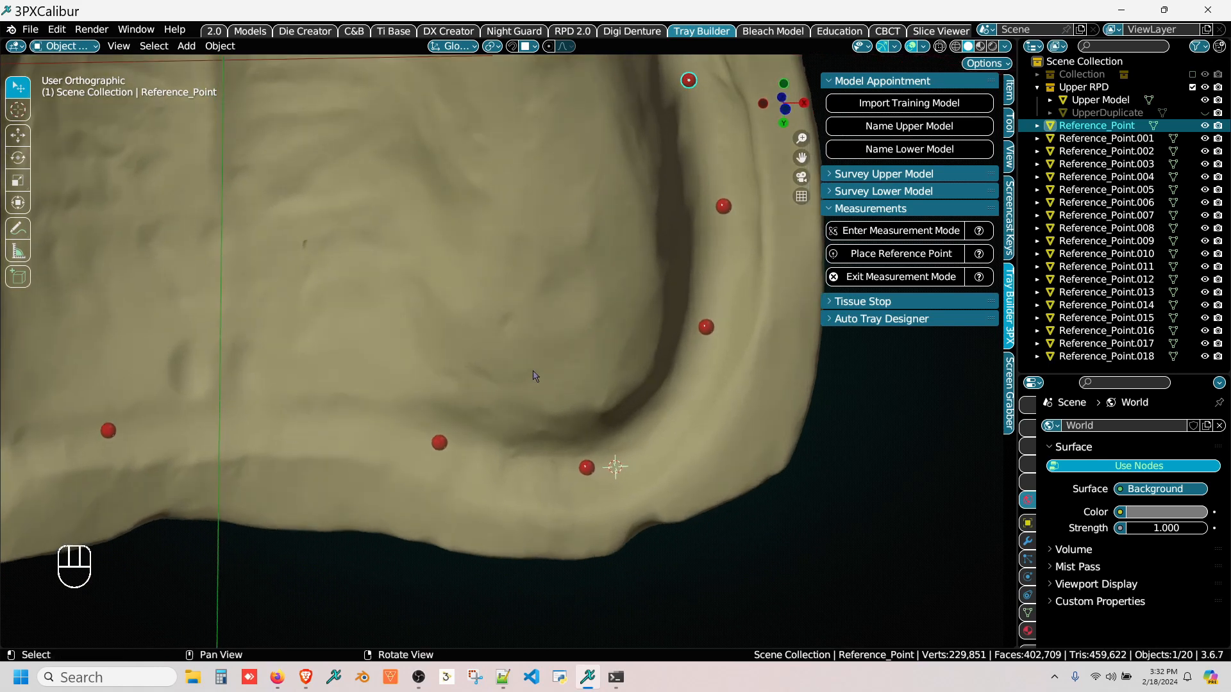
click(571, 353)
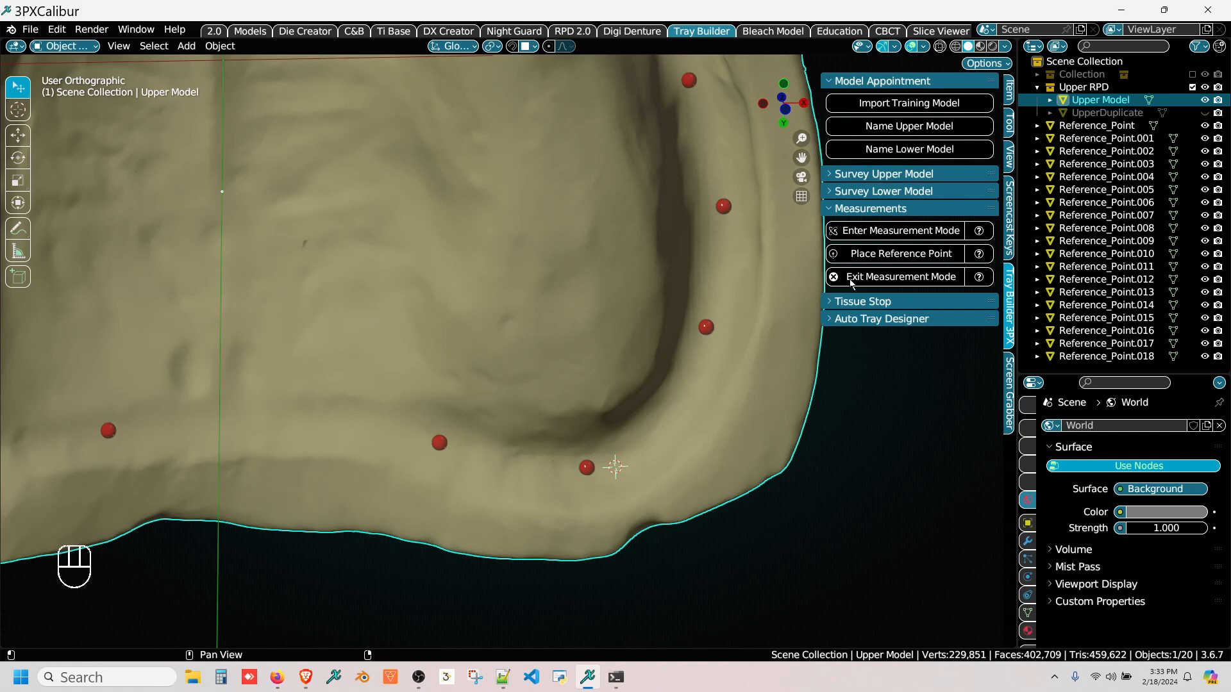
Step: Start painting tissue stops on the upper model and mask a broad band along the anterior ridge from the -X side to the +X side
click(855, 302)
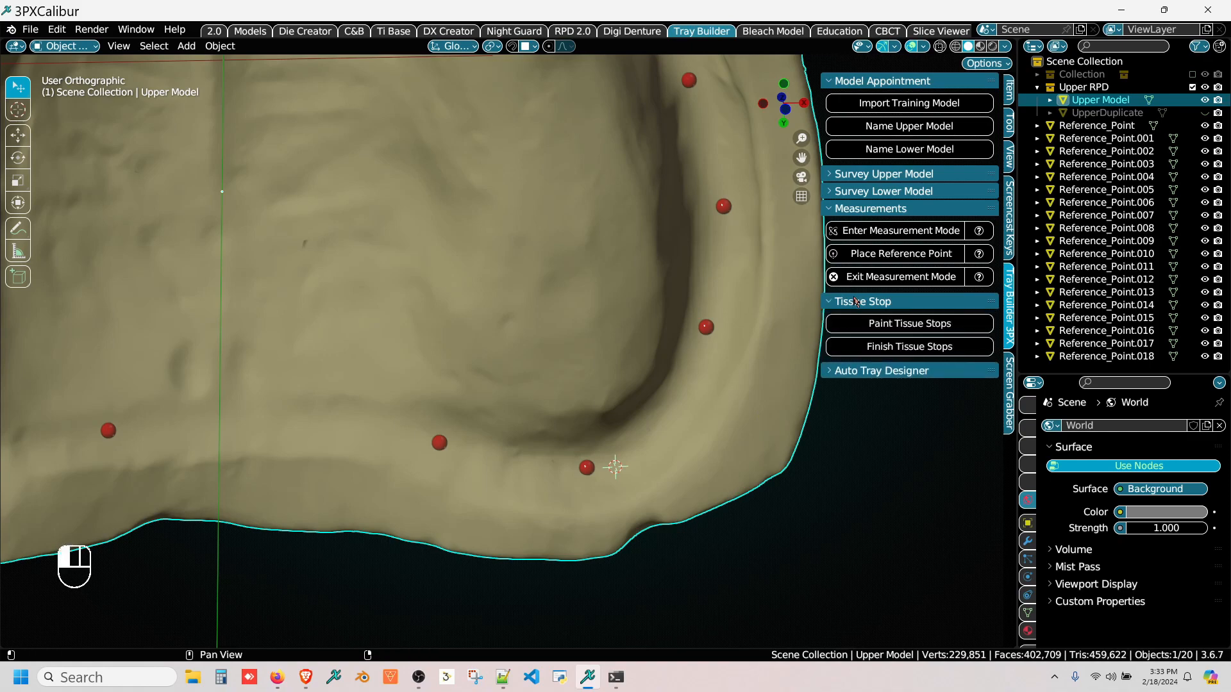
scroll(527, 367, down, 5)
middle_drag(525, 361, 550, 387)
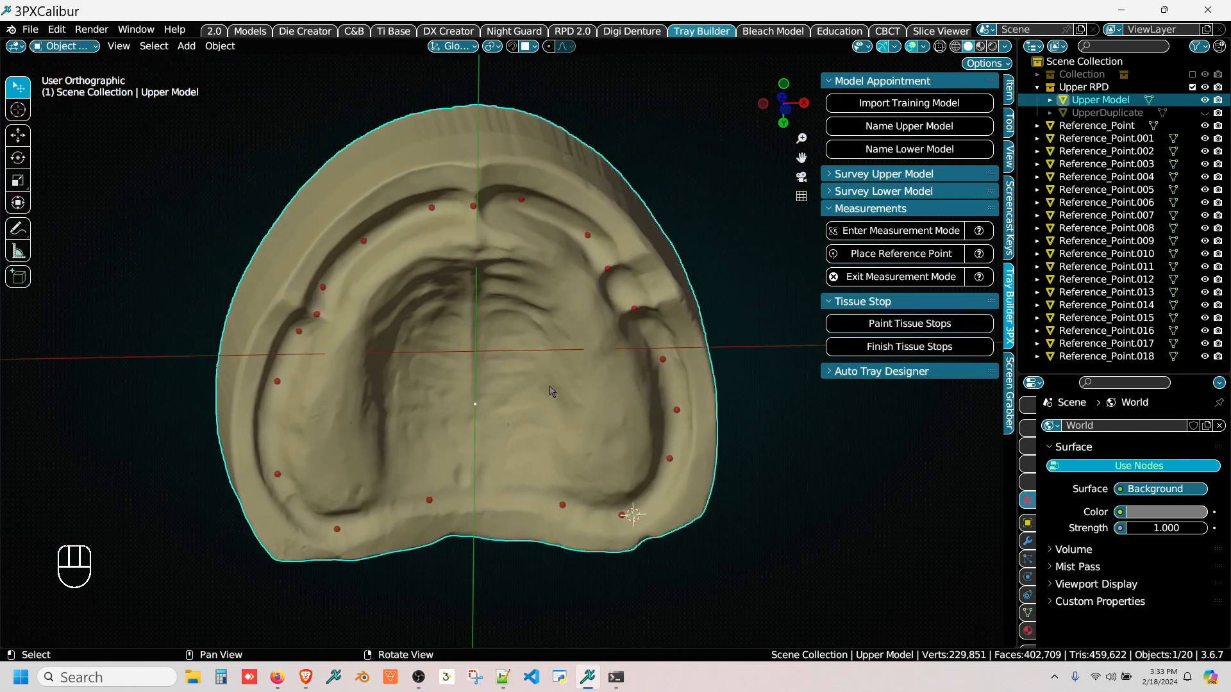
right_drag(483, 349, 479, 329)
right_drag(666, 377, 663, 365)
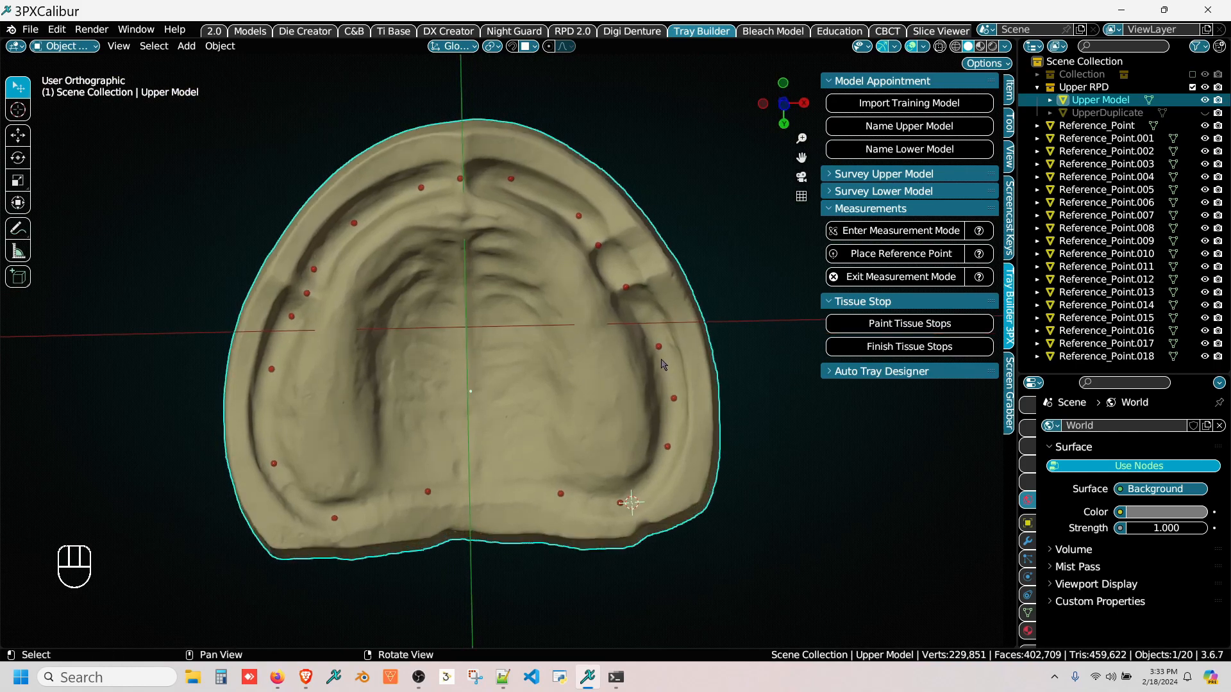
click(863, 325)
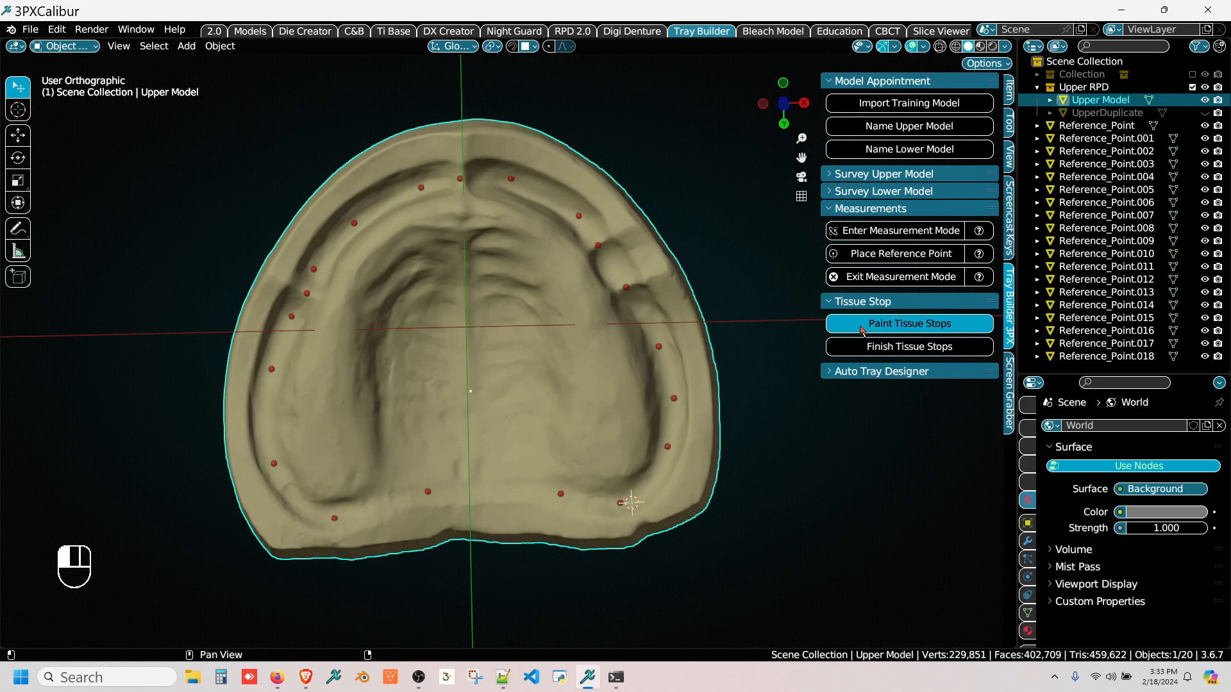
scroll(399, 244, up, 5)
scroll(384, 217, up, 1)
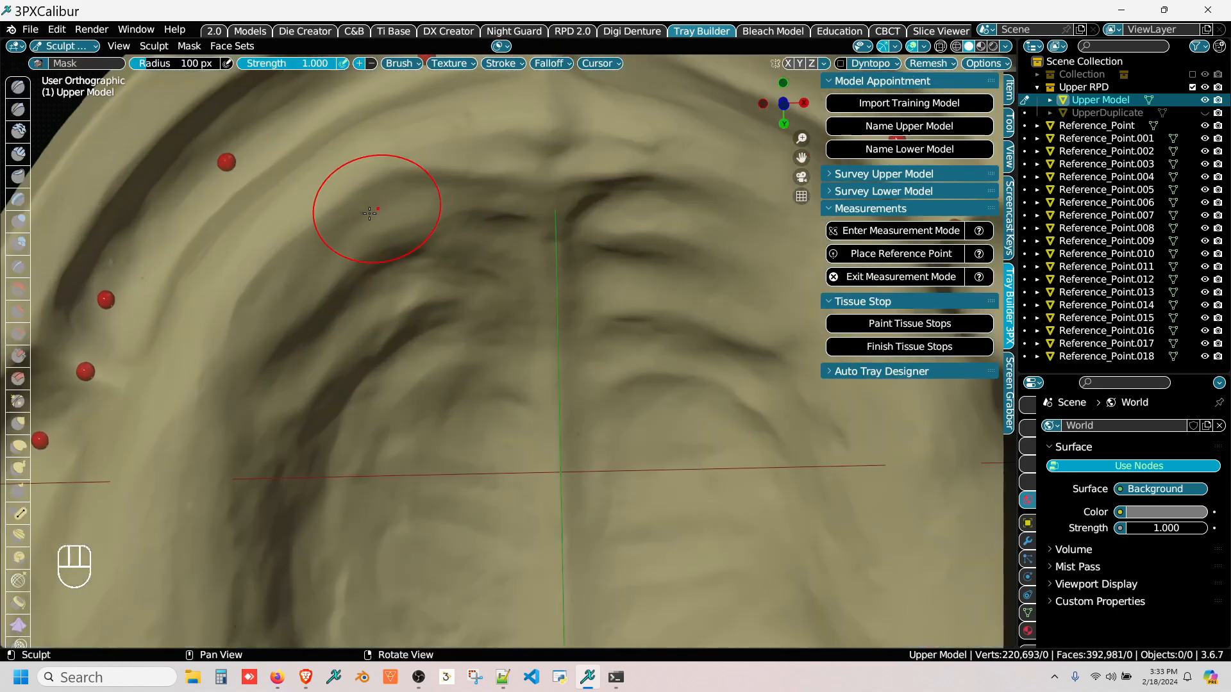
scroll(244, 328, up, 1)
mouse_move(235, 326)
mouse_down()
mouse_move(301, 233)
mouse_move(436, 146)
mouse_move(532, 116)
mouse_move(663, 116)
mouse_up()
middle_drag(663, 117, 418, 140)
mouse_move(419, 139)
mouse_down()
mouse_move(475, 141)
mouse_move(580, 182)
mouse_move(696, 310)
mouse_up()
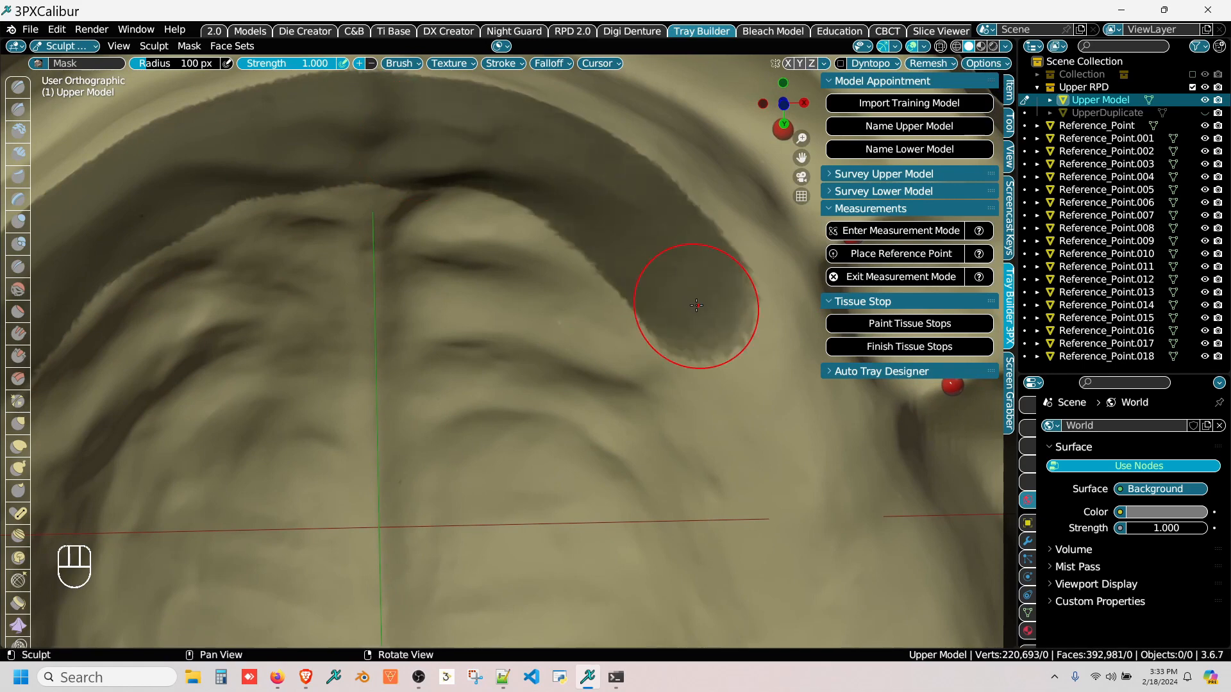
Step: Extend the tissue stop mask inward from both ends of the band across the rugae and down the palatal midline
scroll(591, 335, down, 2)
scroll(617, 313, up, 1)
scroll(621, 307, up, 2)
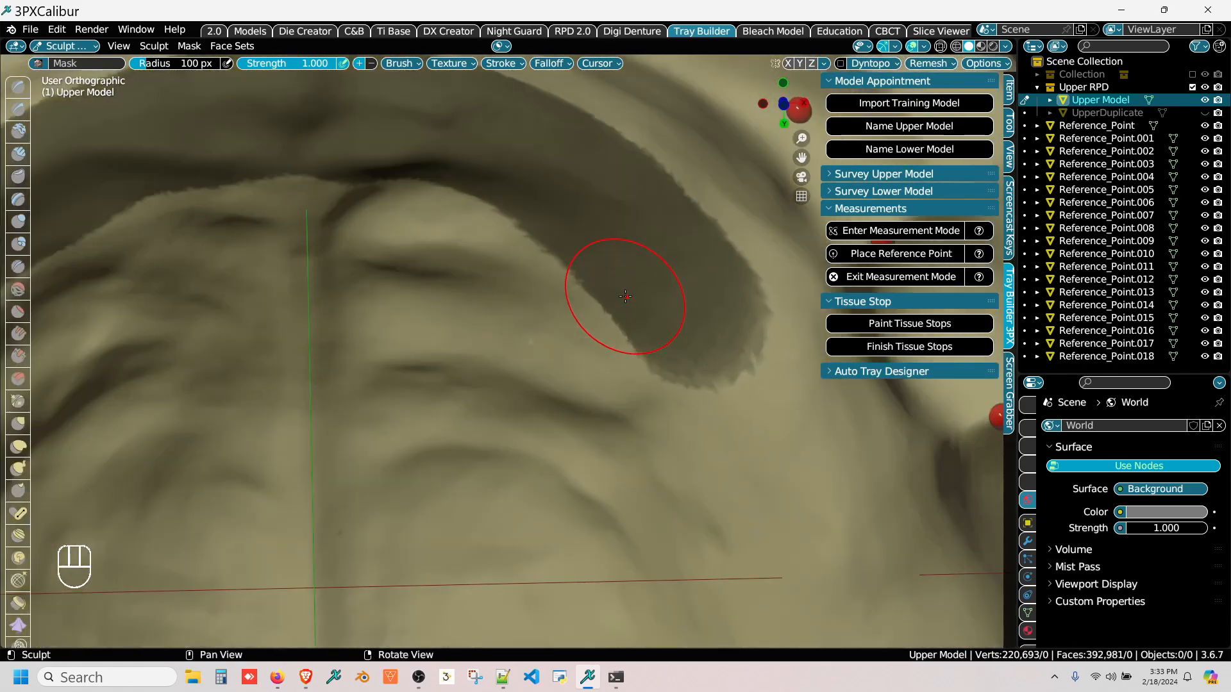
mouse_move(619, 302)
mouse_down()
mouse_move(665, 322)
mouse_move(685, 308)
mouse_move(507, 275)
mouse_move(443, 308)
mouse_move(366, 402)
mouse_move(335, 541)
mouse_up()
mouse_move(339, 506)
middle_down()
mouse_move(481, 449)
mouse_move(588, 436)
middle_up()
mouse_move(587, 431)
mouse_down()
mouse_move(529, 423)
mouse_move(481, 333)
mouse_move(404, 282)
mouse_move(272, 276)
mouse_move(73, 343)
mouse_up()
scroll(96, 475, down, 2)
scroll(468, 327, up, 1)
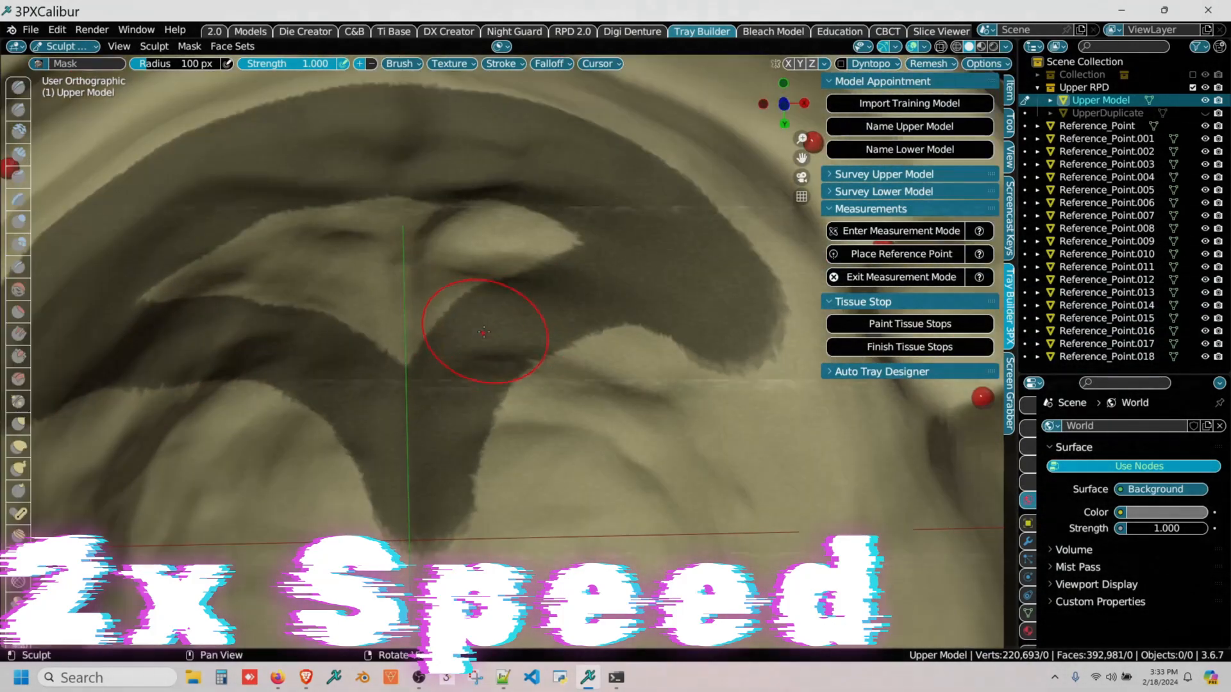
Step: Fill the unmasked gaps over the rugae and taper the midline strip, completing the anterior palatal mask, and finish the tissue stops
mouse_move(410, 320)
mouse_down()
mouse_move(565, 336)
mouse_move(641, 327)
mouse_move(630, 293)
mouse_move(320, 346)
mouse_move(237, 234)
mouse_move(576, 231)
mouse_move(410, 273)
mouse_move(429, 321)
mouse_up()
scroll(453, 462, up, 3)
shift+middle_drag(453, 462, 538, 239)
mouse_move(538, 239)
mouse_down()
mouse_move(494, 449)
mouse_move(436, 384)
mouse_move(417, 333)
mouse_up()
scroll(462, 276, down, 4)
middle_drag(486, 308, 477, 369)
mouse_move(477, 370)
right_down()
mouse_move(500, 341)
mouse_move(473, 375)
mouse_move(485, 364)
right_up()
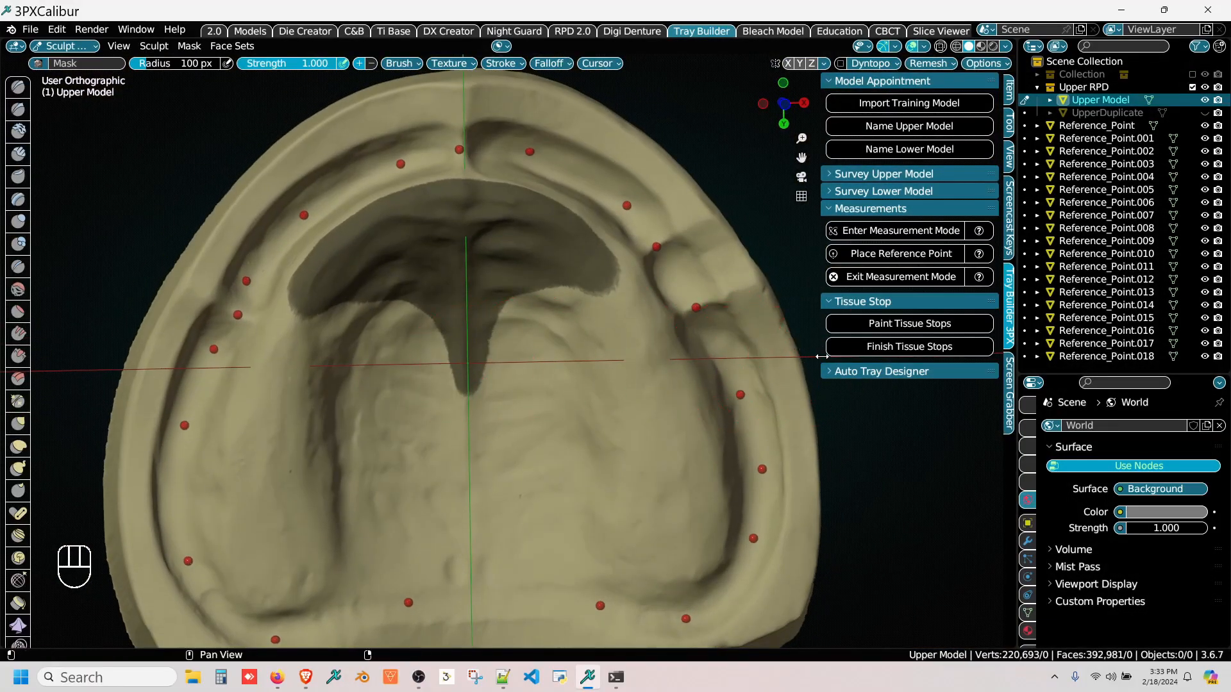
click(865, 346)
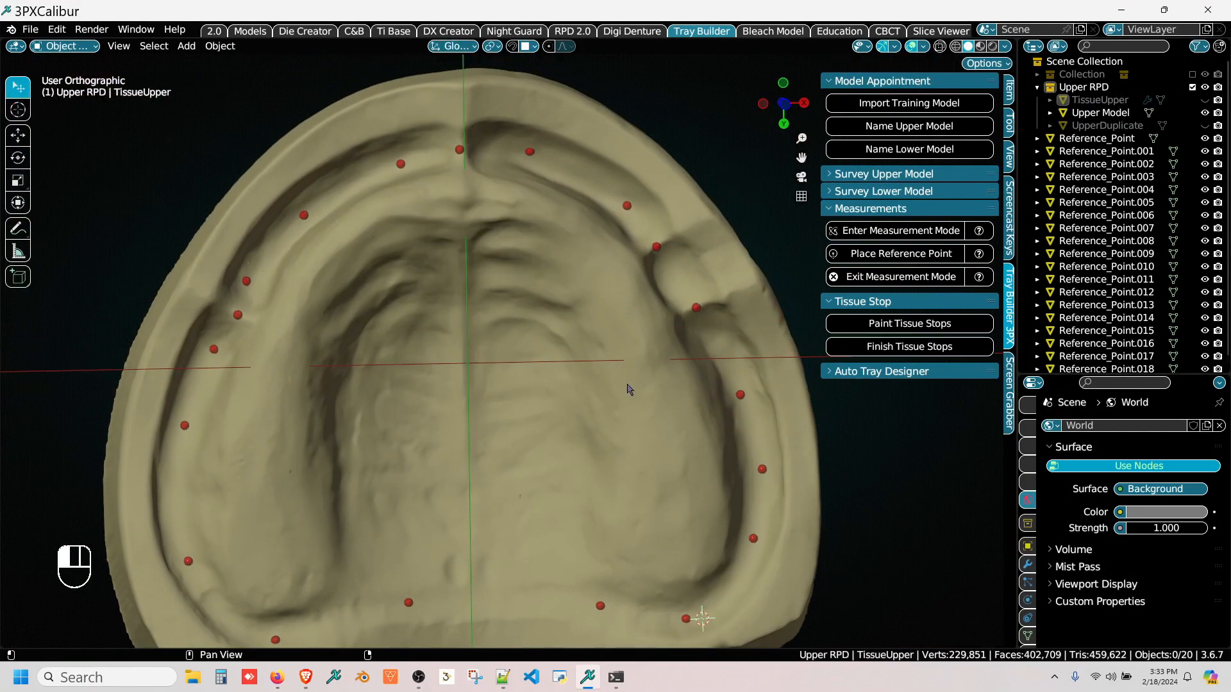
Step: Select the upper model and start the tray outline at the 3D cursor beside the +X posterior corner reference point
scroll(659, 511, up, 5)
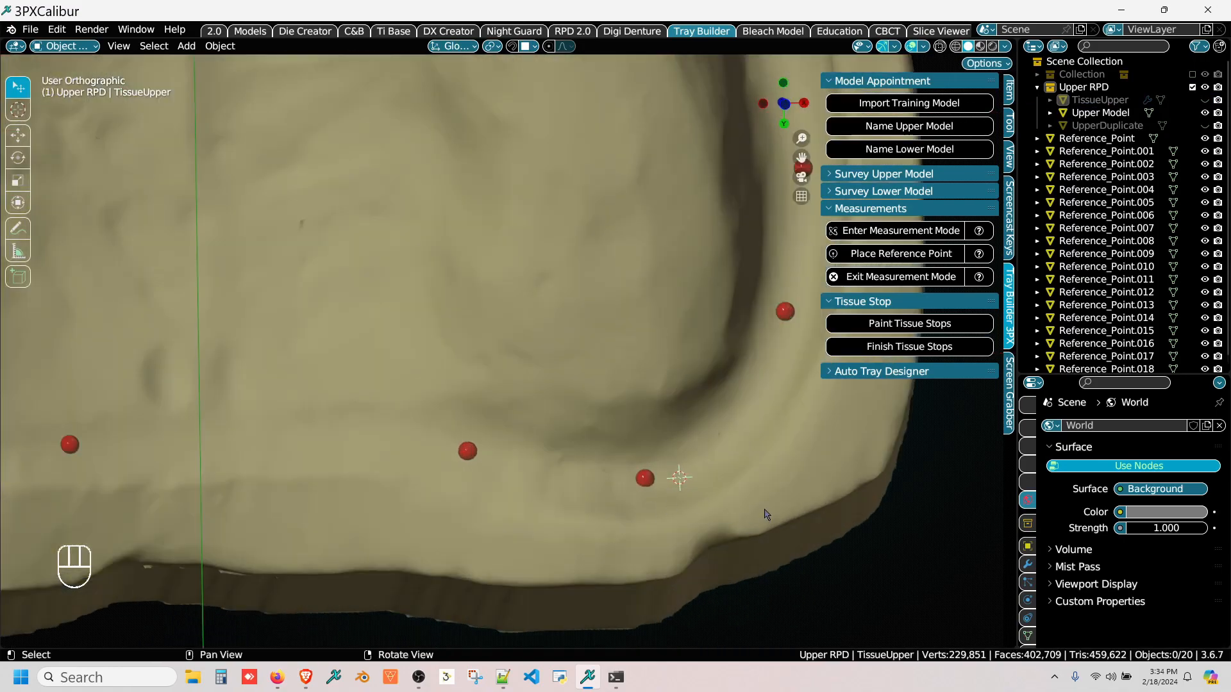
click(765, 516)
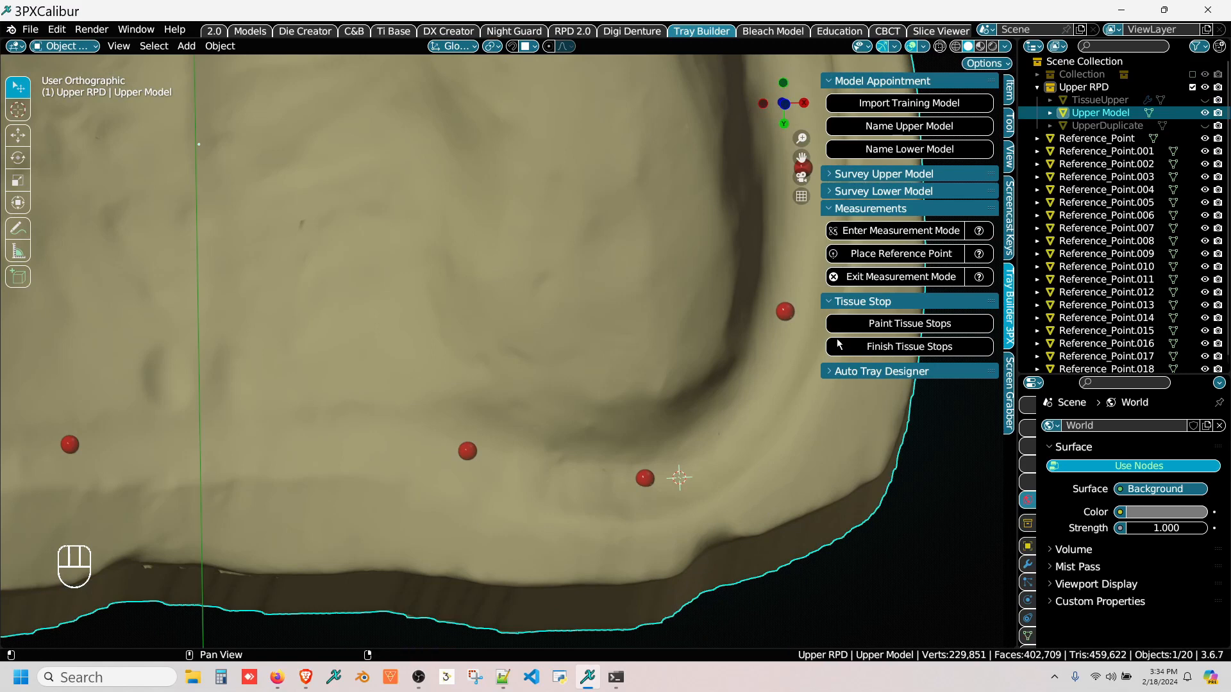
click(854, 378)
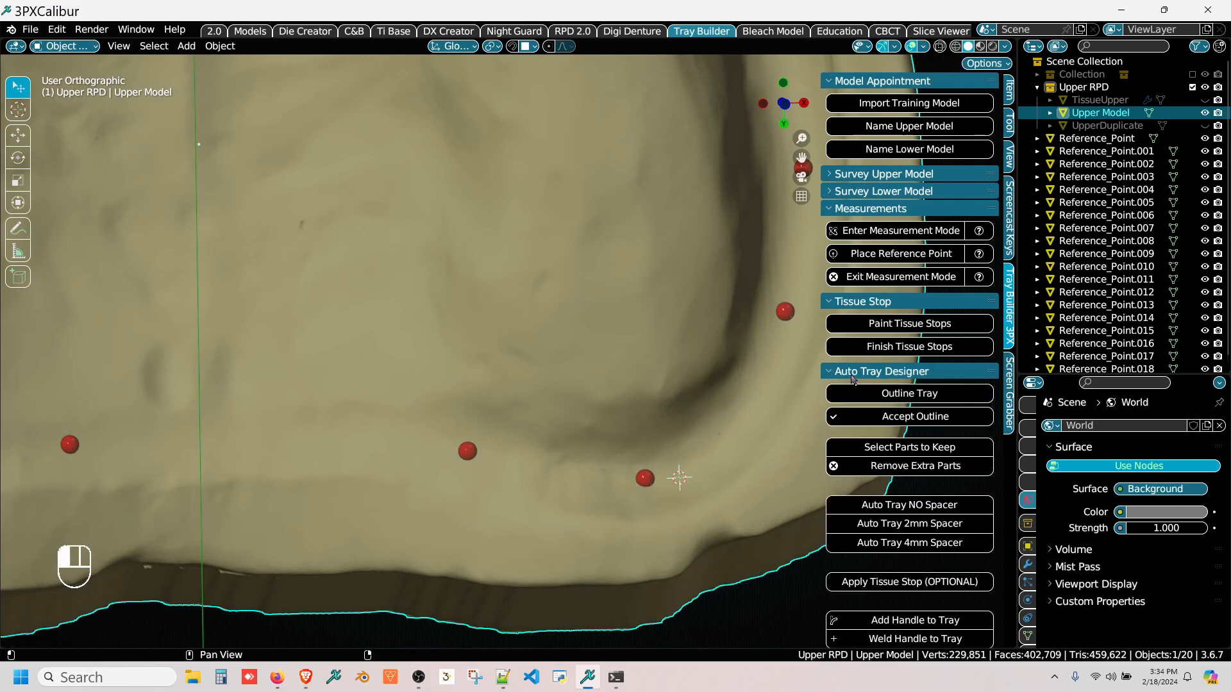
click(854, 302)
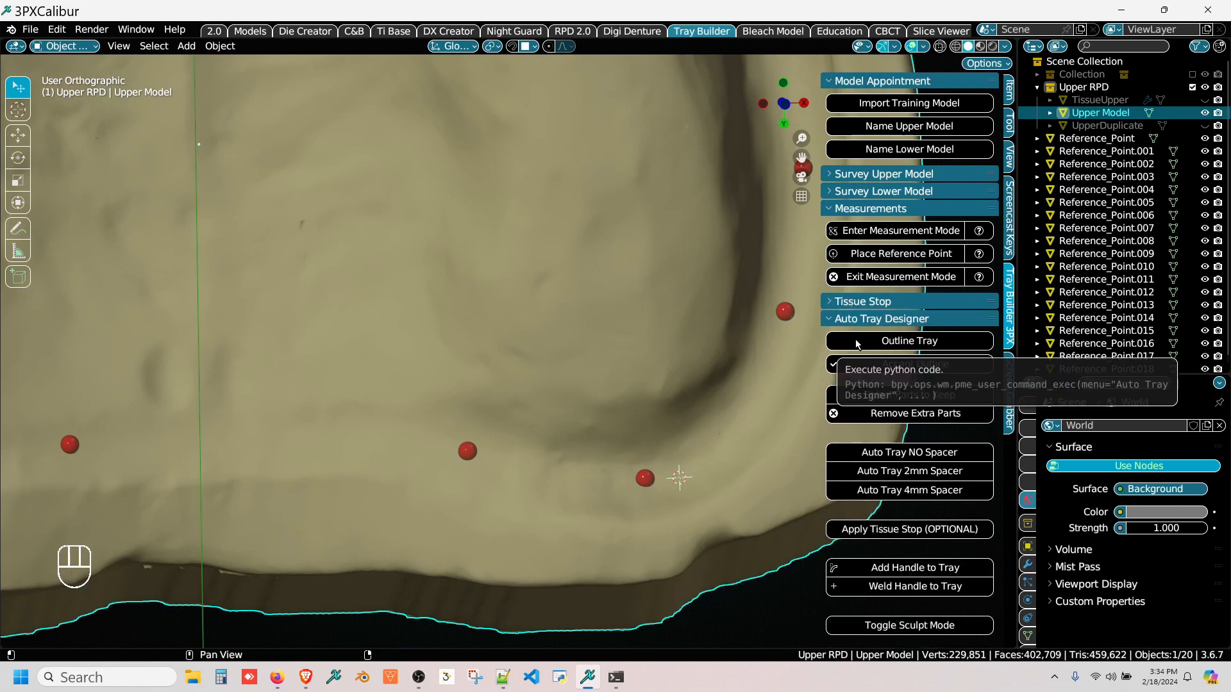
click(856, 345)
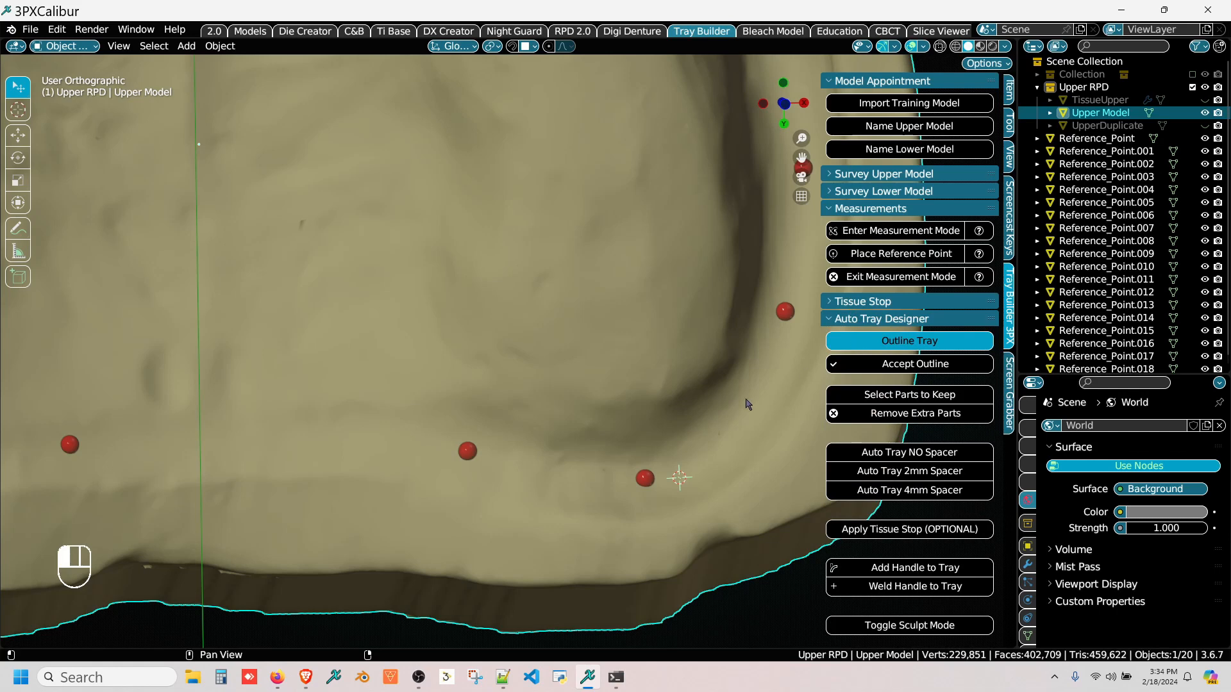
click(685, 486)
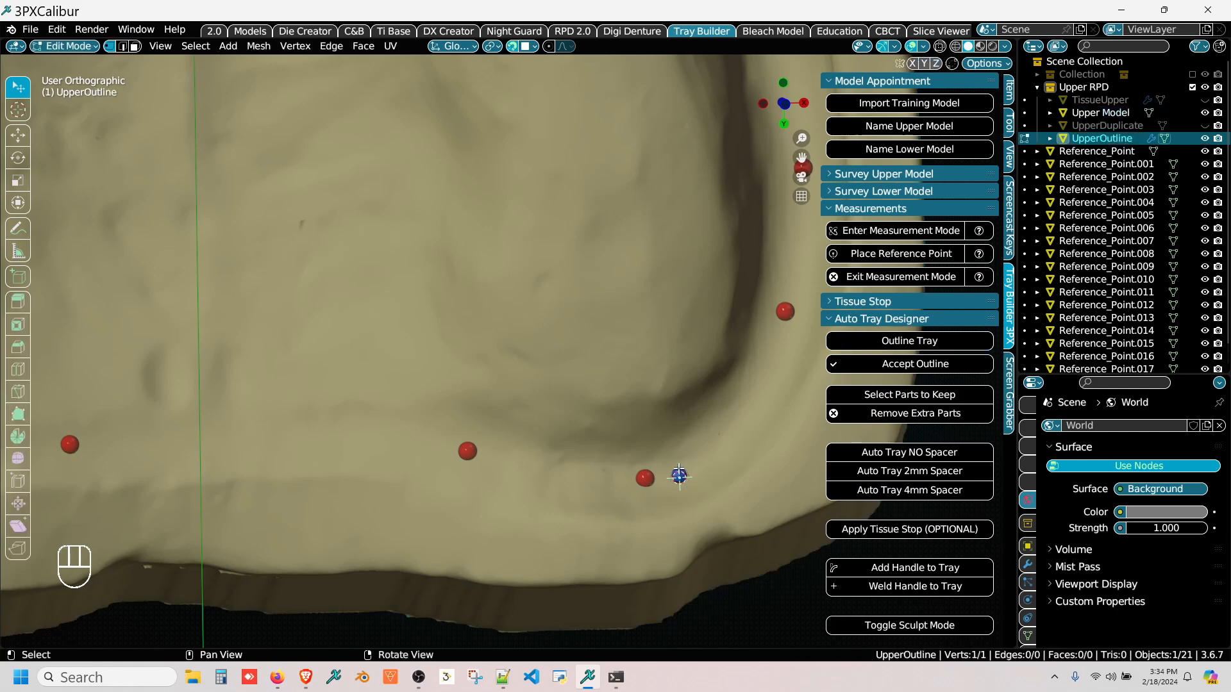
Step: Extend the tray outline from the +X posterior corner along the posterior border, just past the first reference point toward the midline
key(e)
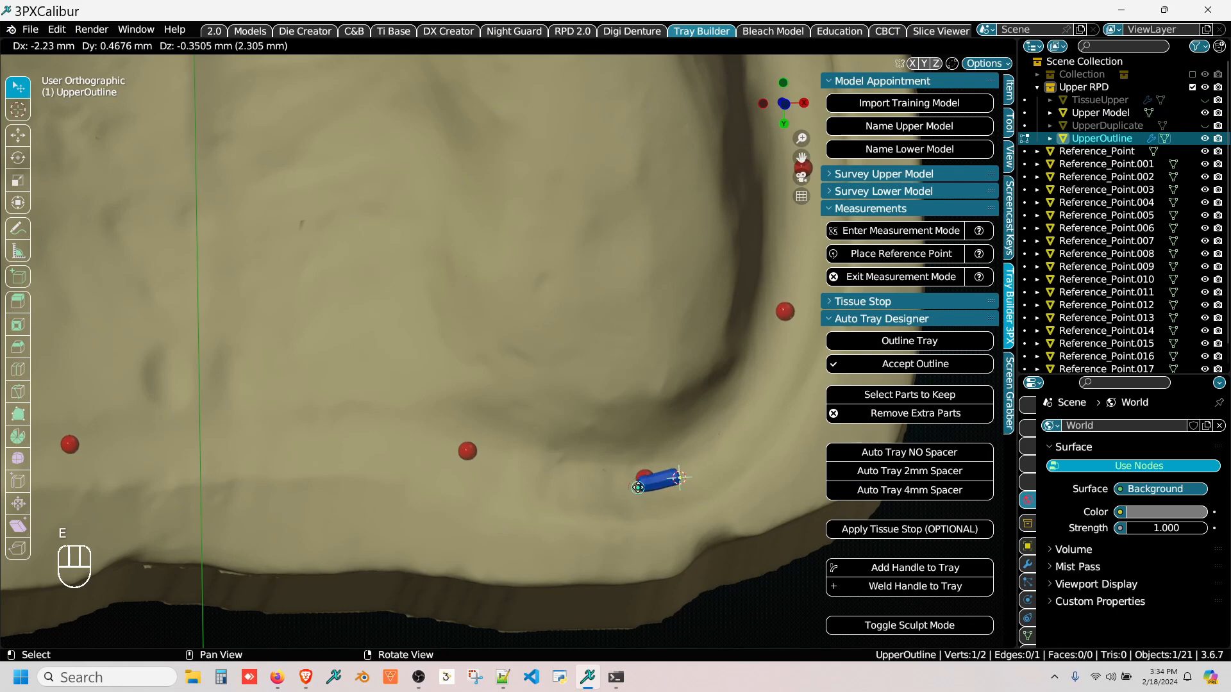
click(638, 487)
key(e)
click(580, 480)
key(e)
click(555, 475)
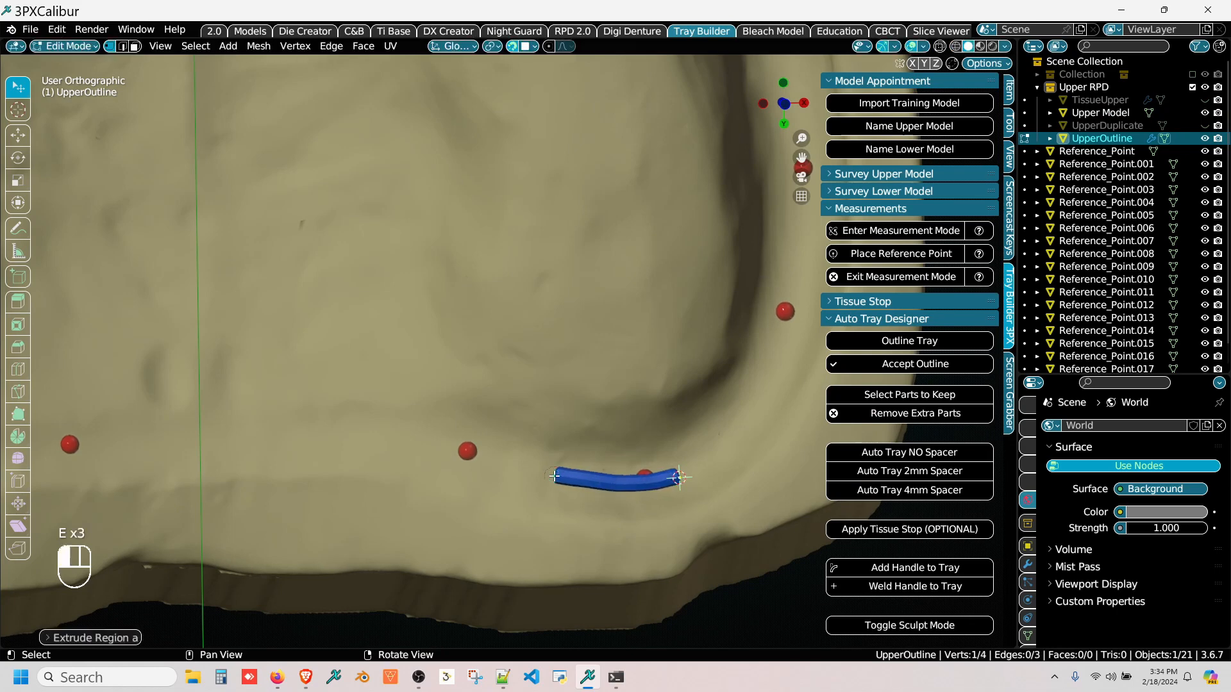
key(e)
click(508, 466)
key(e)
click(476, 459)
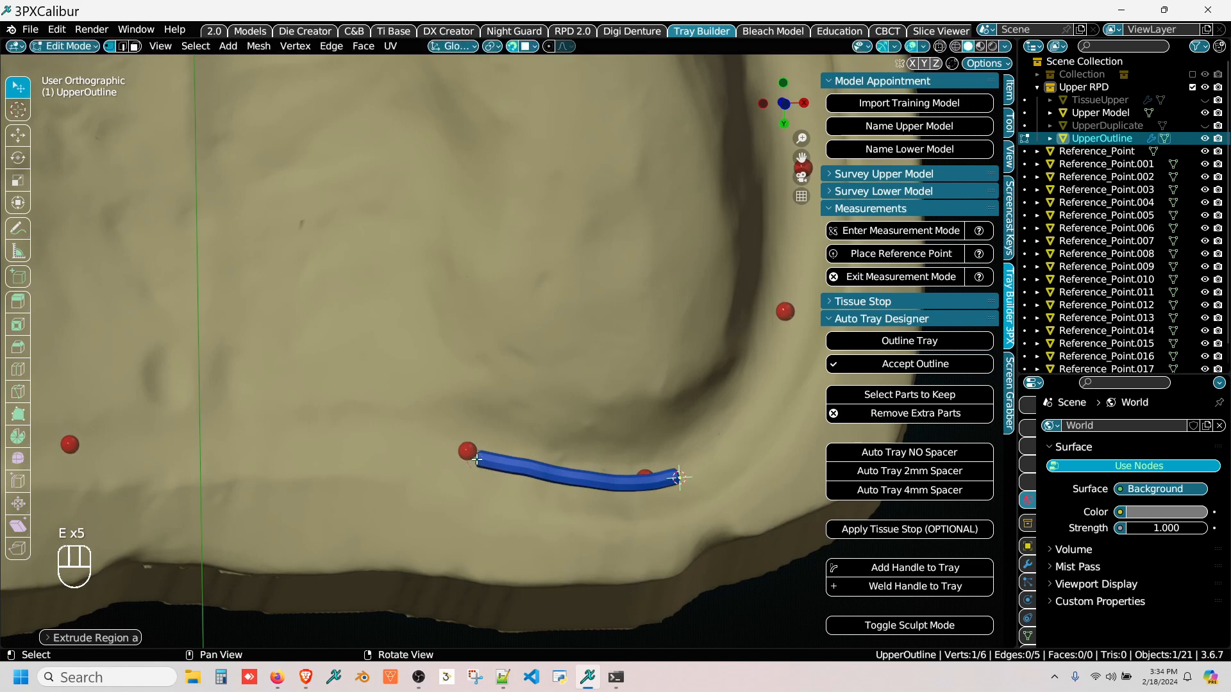
key(e)
click(449, 451)
Step: Extrude the outline across the posterior midline up to the reference point on the -X side of it
key(e)
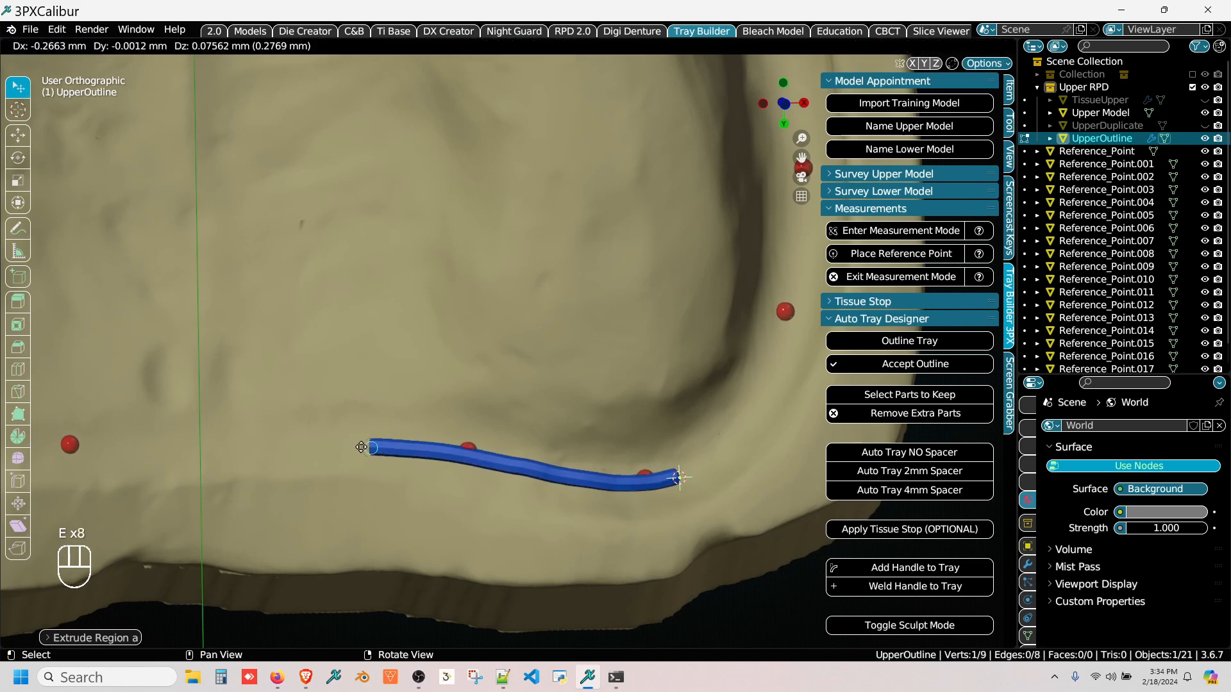
click(316, 447)
key(e)
click(261, 449)
key(e)
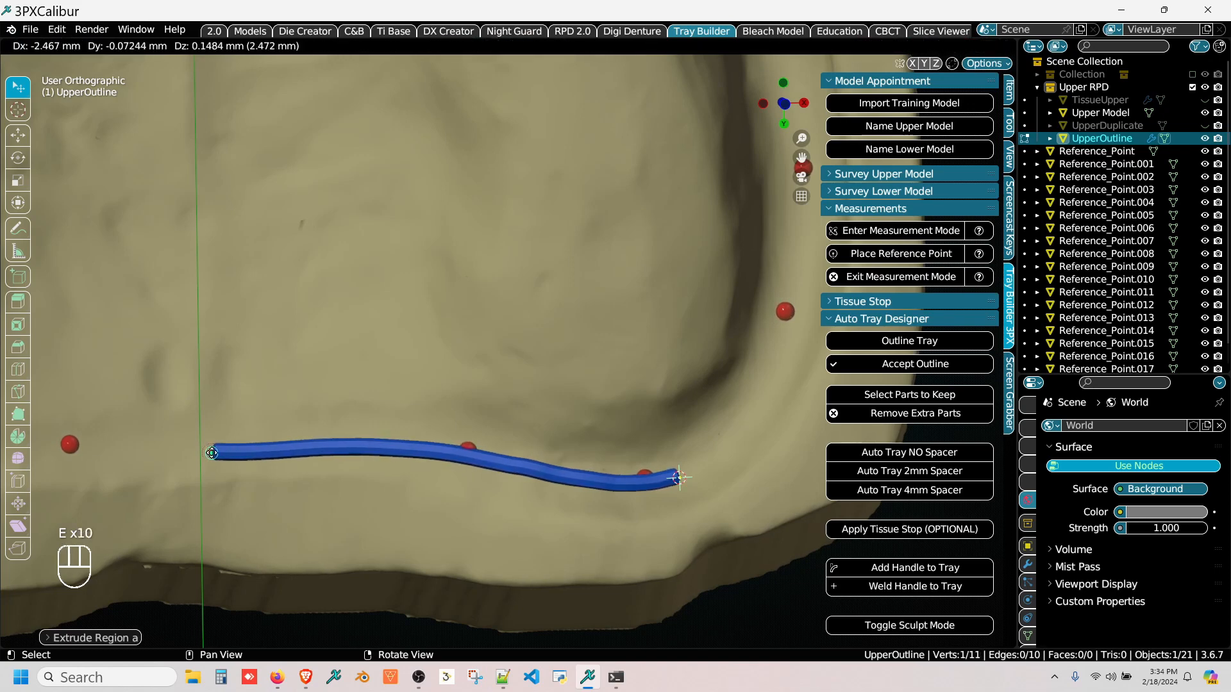
click(211, 451)
key(e)
click(164, 456)
key(e)
click(103, 457)
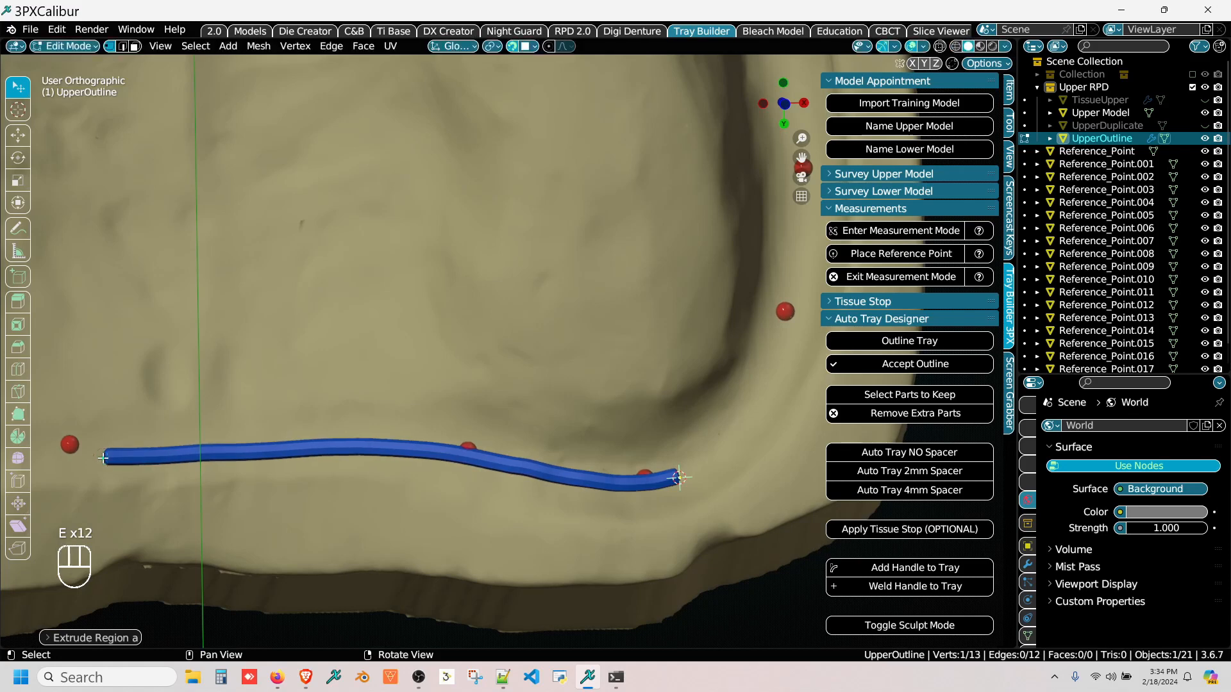
Step: Continue the outline along the posterior border past that reference point and down to the -X posterior corner reference point
shift+middle_drag(103, 457, 531, 437)
click(532, 436)
key(e)
click(458, 437)
key(e)
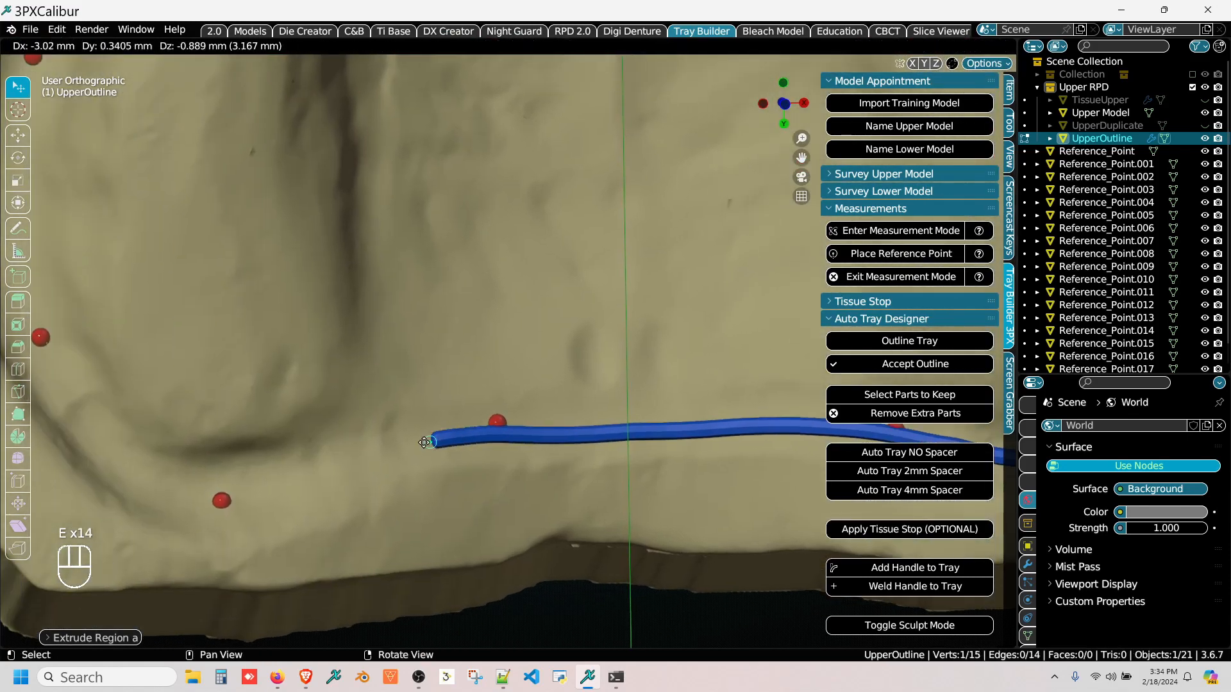
click(414, 441)
key(e)
click(362, 450)
key(e)
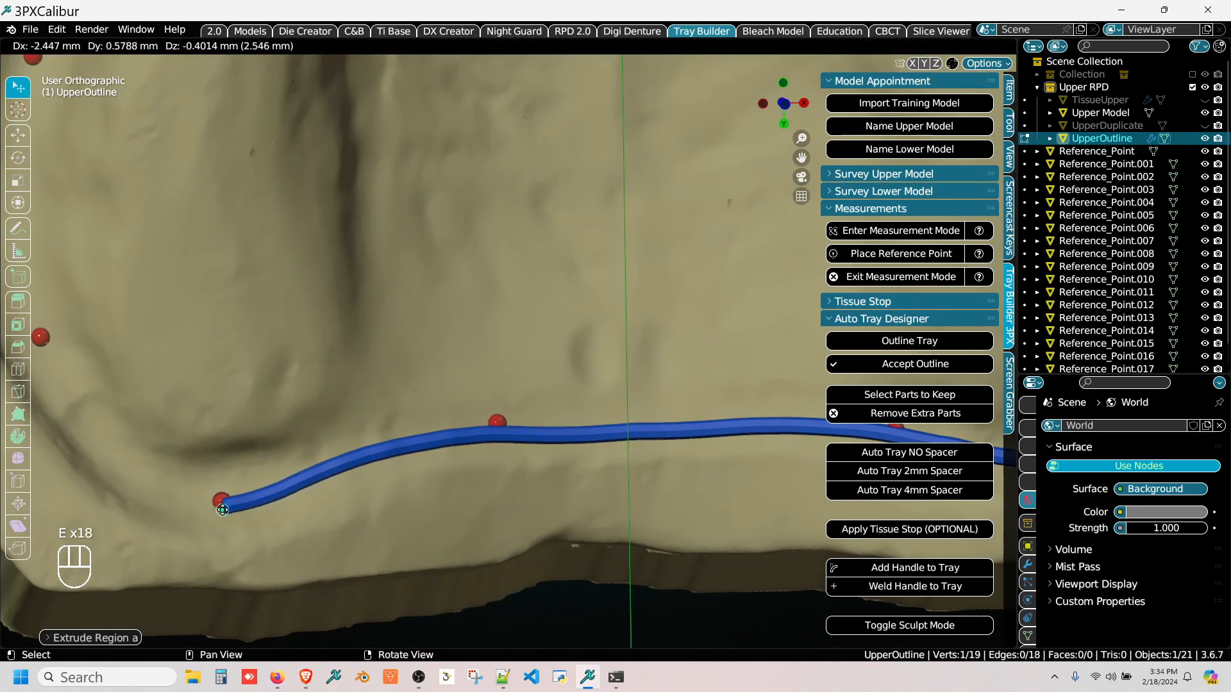
key(e)
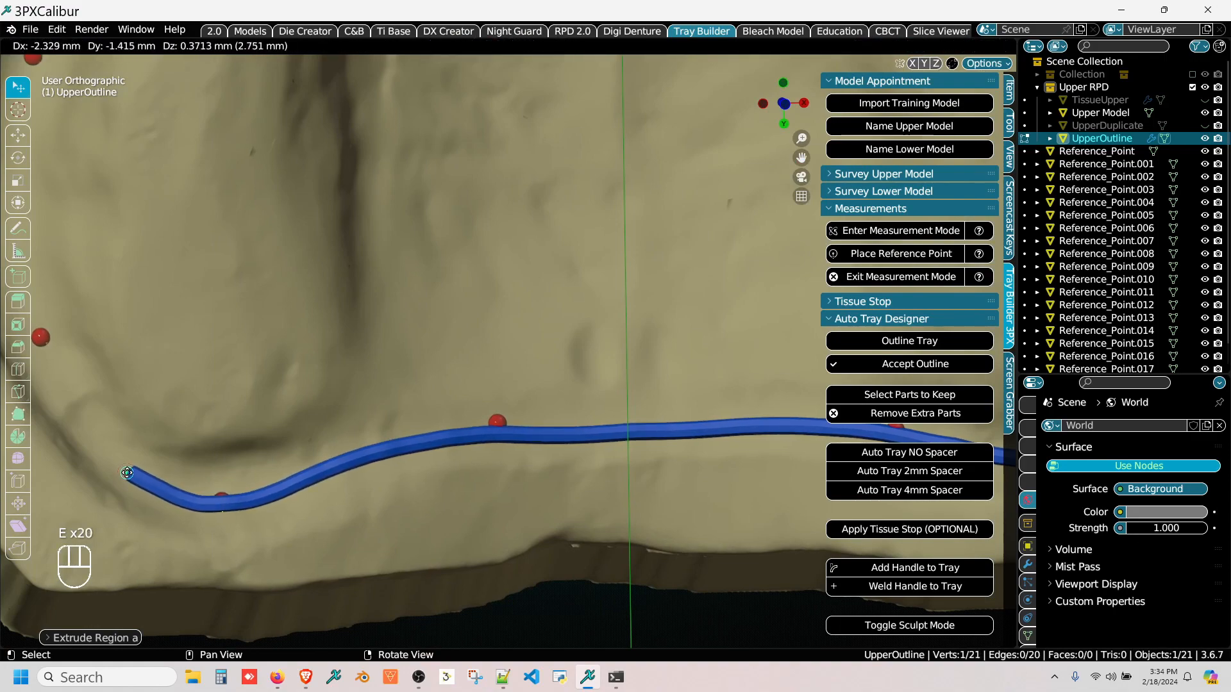
Step: Curve the outline around the -X posterior corner to the rearmost reference point on the -X lateral border
middle_drag(127, 468, 330, 551)
key(e)
click(290, 517)
key(e)
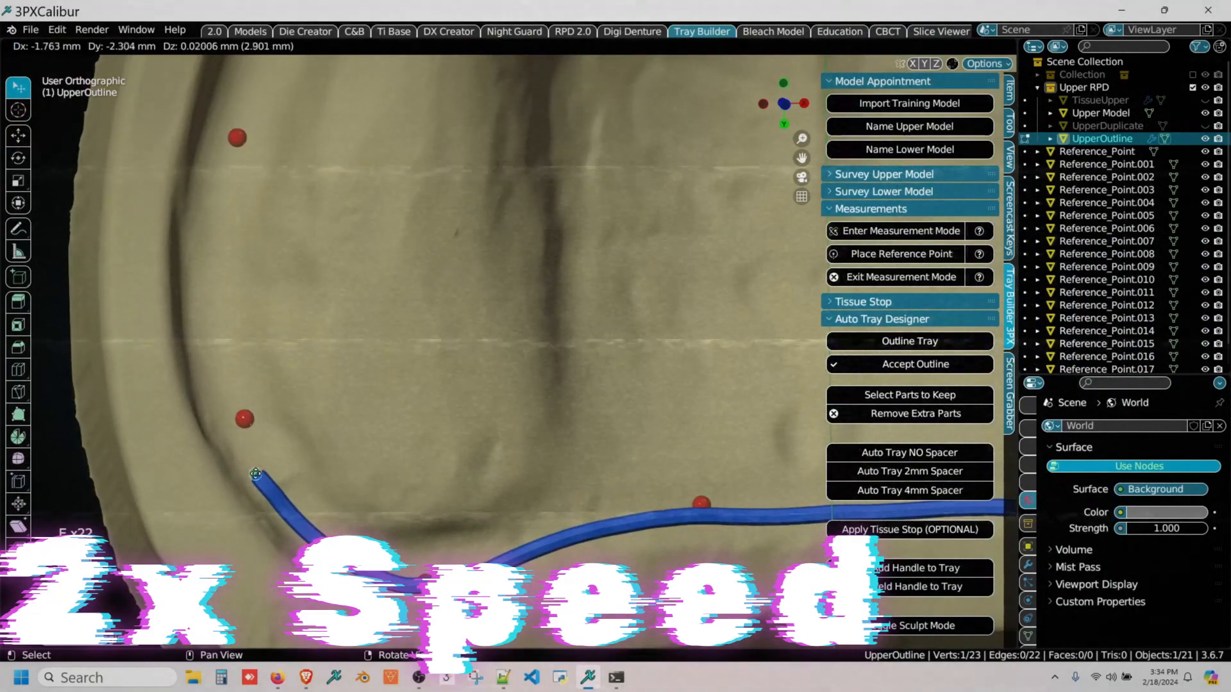
click(256, 477)
key(e)
click(239, 441)
key(e)
click(231, 411)
Step: Trace the outline forward along the -X lateral vestibule to the second lateral reference point
middle_drag(232, 411, 297, 515)
key(e)
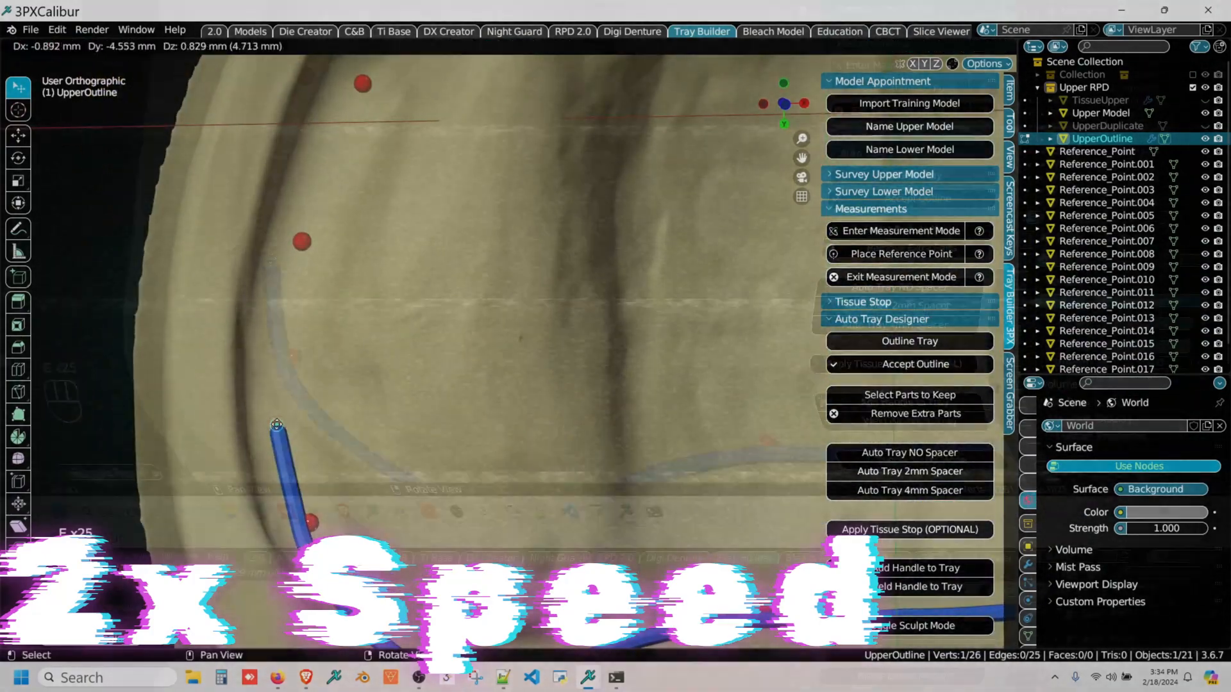
click(278, 421)
key(e)
click(275, 364)
key(e)
click(276, 318)
key(e)
click(281, 269)
Step: Extend the outline along the -X border past the two closely spaced reference points at the buccal frenum notch
key(e)
click(293, 230)
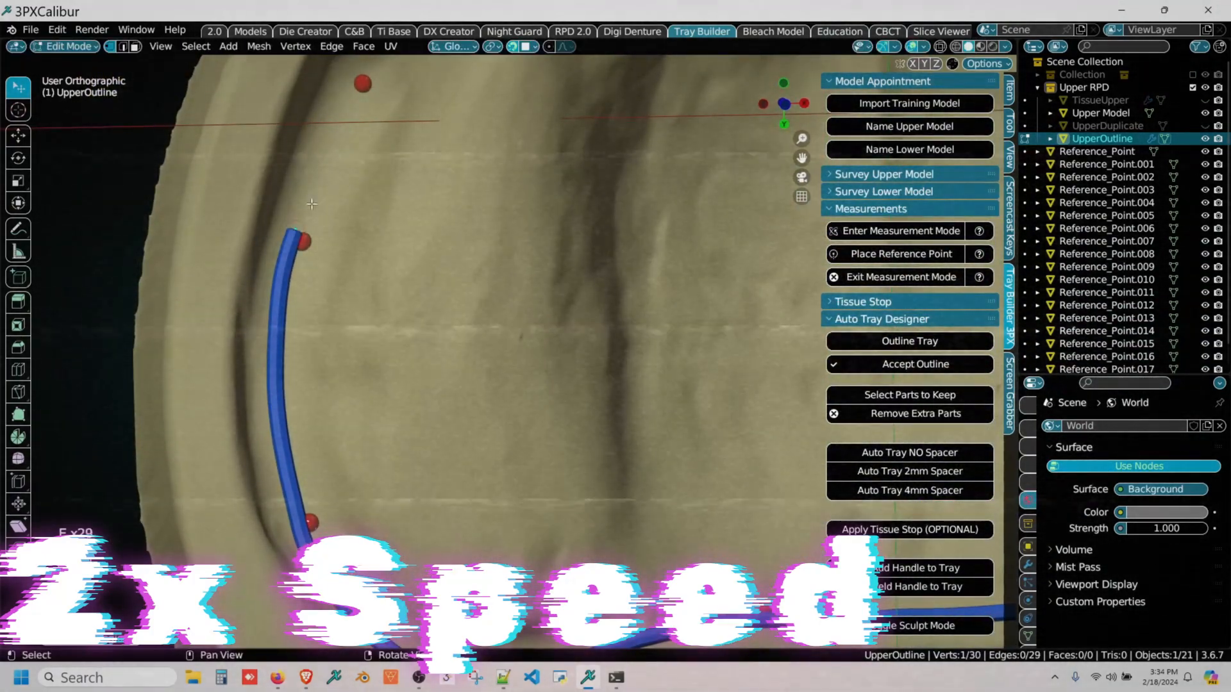
middle_drag(316, 170, 287, 417)
key(e)
click(300, 399)
key(e)
click(326, 349)
key(e)
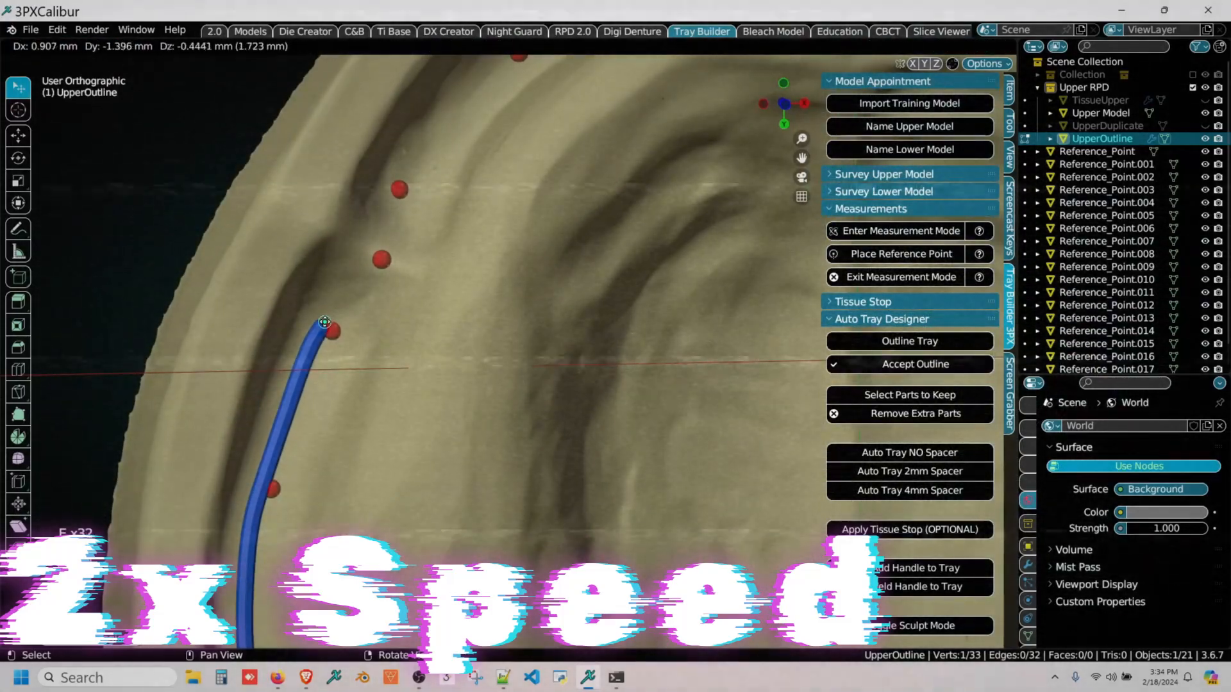
click(342, 315)
key(e)
click(359, 288)
key(e)
click(378, 264)
Step: Continue the outline from the -X frenum notch along the anterolateral vestibule through the following two reference points
key(e)
click(376, 251)
right_drag(377, 252, 371, 281)
middle_drag(372, 281, 352, 406)
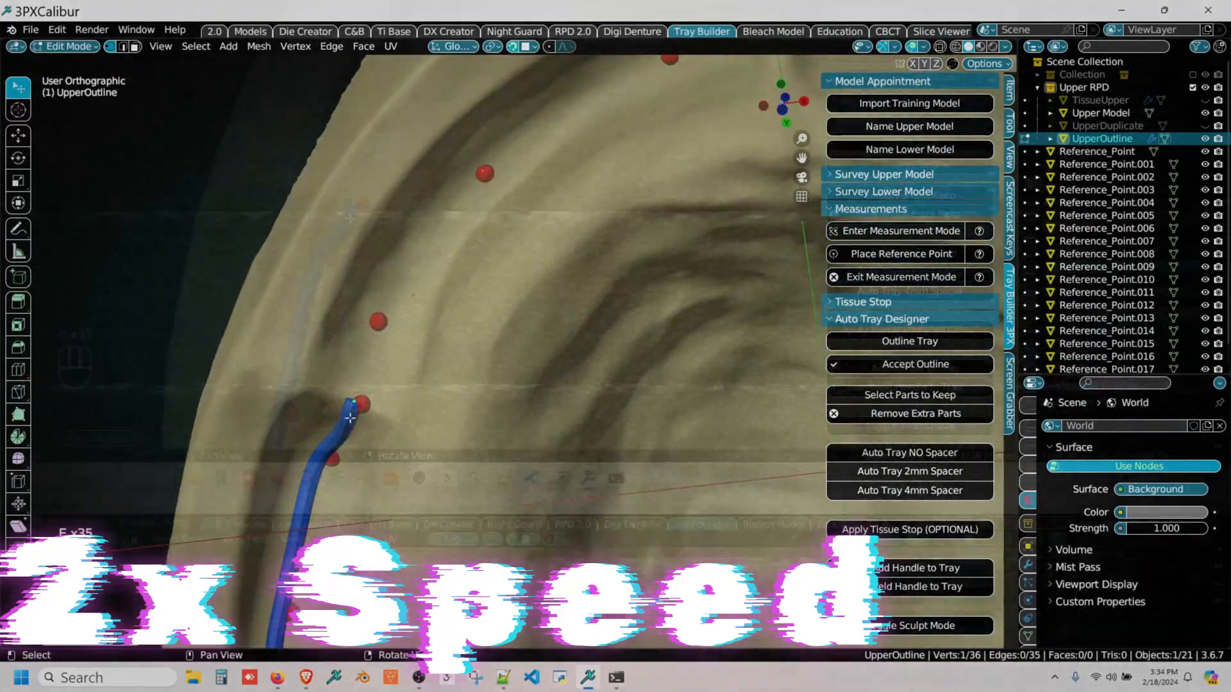
key(e)
click(359, 364)
key(e)
click(380, 307)
key(e)
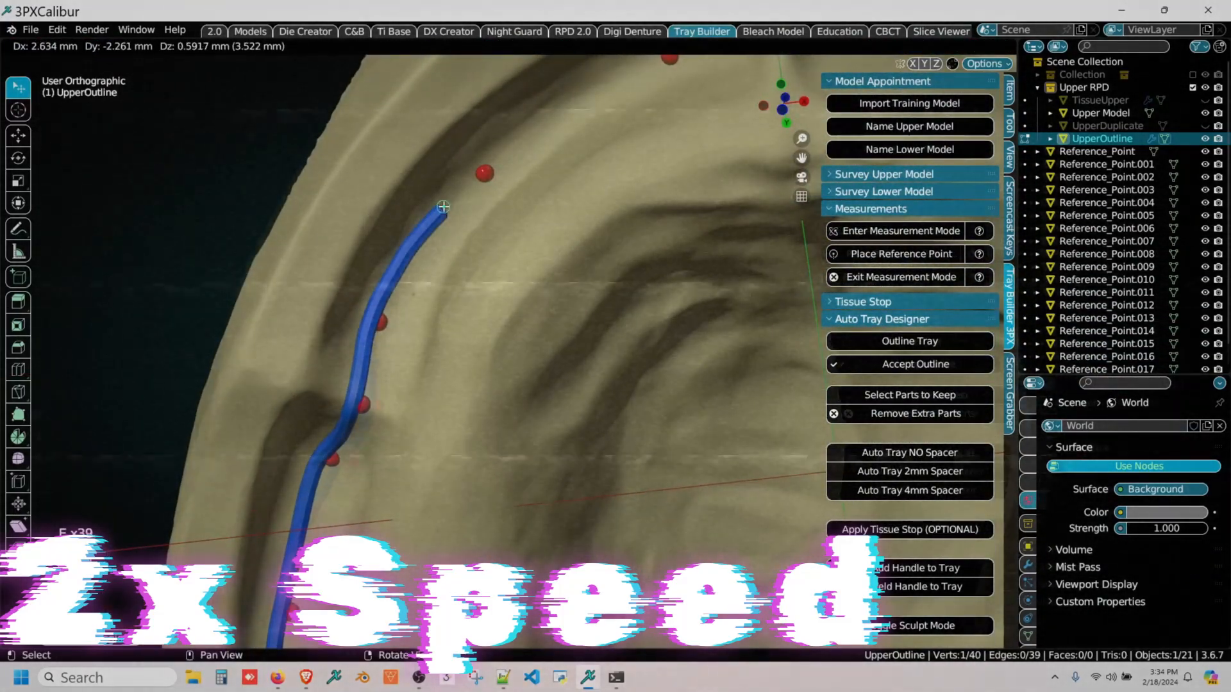
click(447, 204)
Step: Extrude the outline along the -X anterior vestibule to the labial frenum reference point and just across the midline
key(e)
click(482, 168)
middle_drag(482, 169, 357, 399)
key(e)
click(409, 335)
key(e)
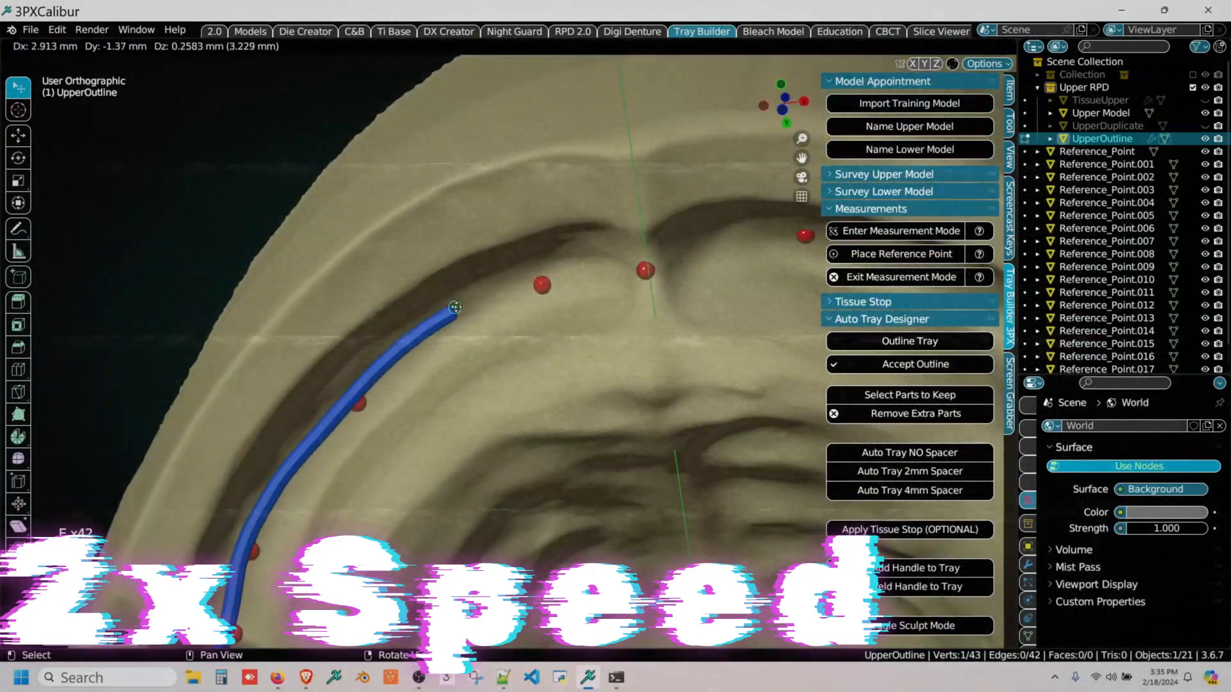
click(523, 272)
key(e)
click(561, 268)
Step: Extend the outline from the labial frenum to the first anterior reference point on the +X side
key(e)
click(605, 268)
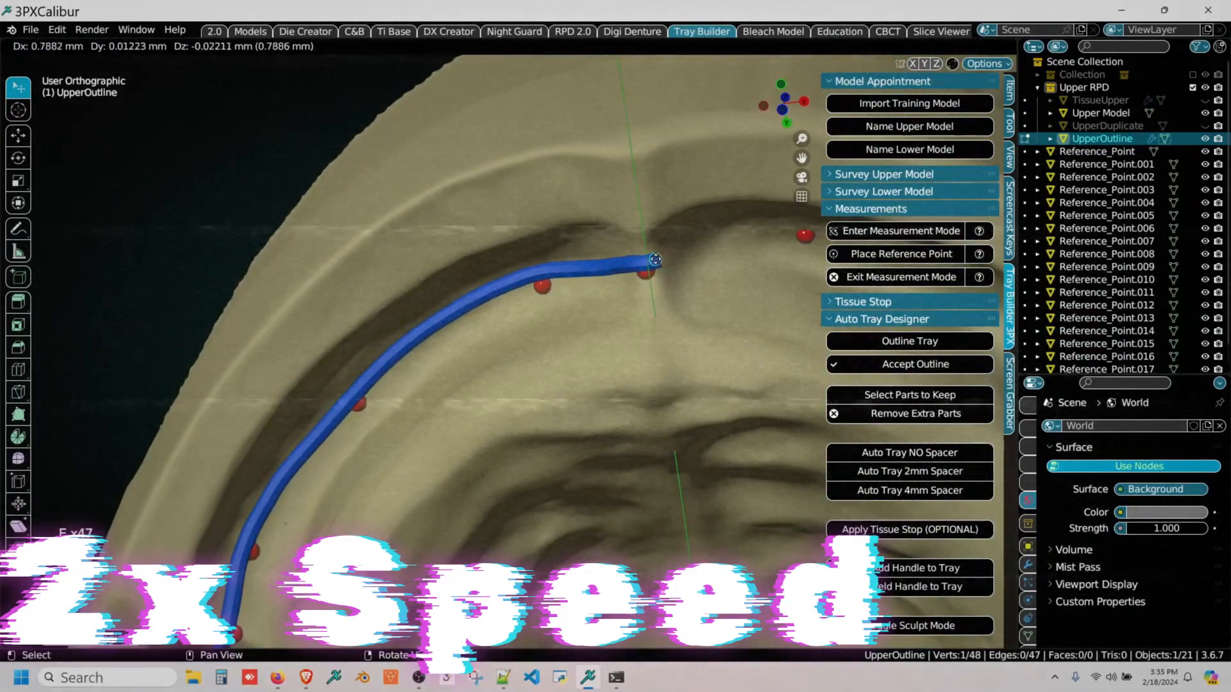
click(692, 250)
middle_drag(730, 252, 555, 288)
Step: Trace the outline along the +X anterior vestibule to the anterolateral reference point
key(e)
click(539, 277)
key(e)
click(565, 268)
key(e)
click(633, 264)
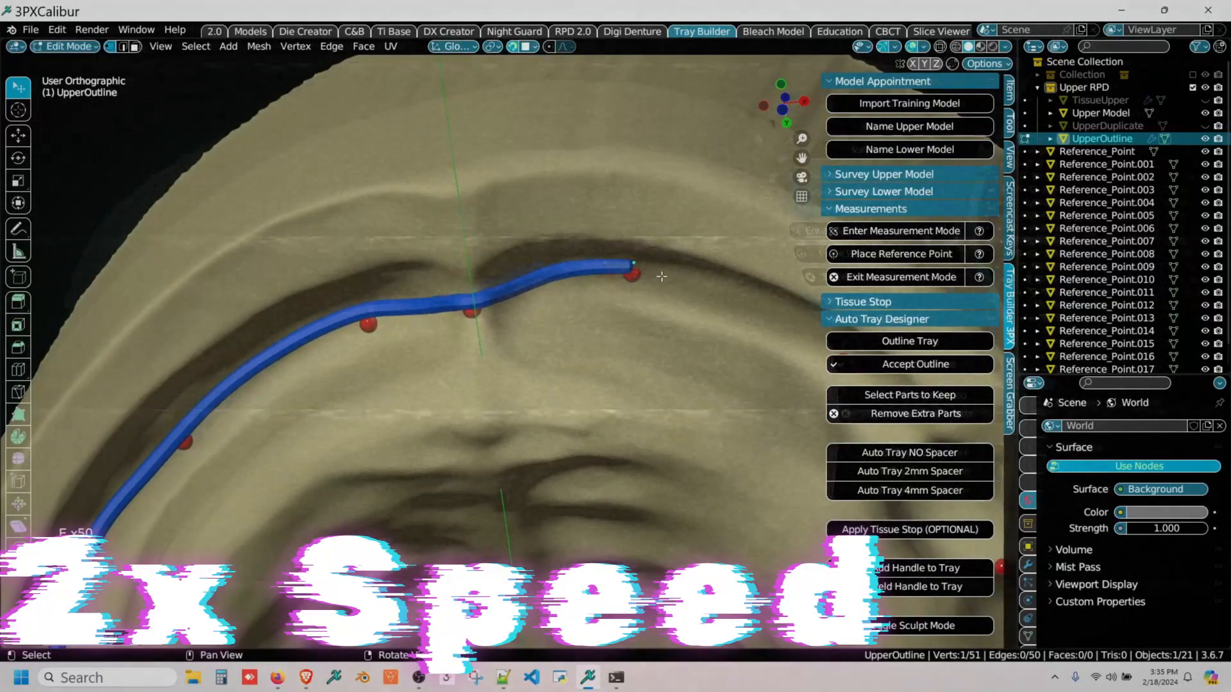
middle_drag(756, 287, 550, 293)
right_drag(550, 293, 550, 278)
key(e)
click(507, 287)
key(e)
click(554, 308)
Step: Carry the outline across the +X buccal frenum area through the two reference points beside the notches
key(e)
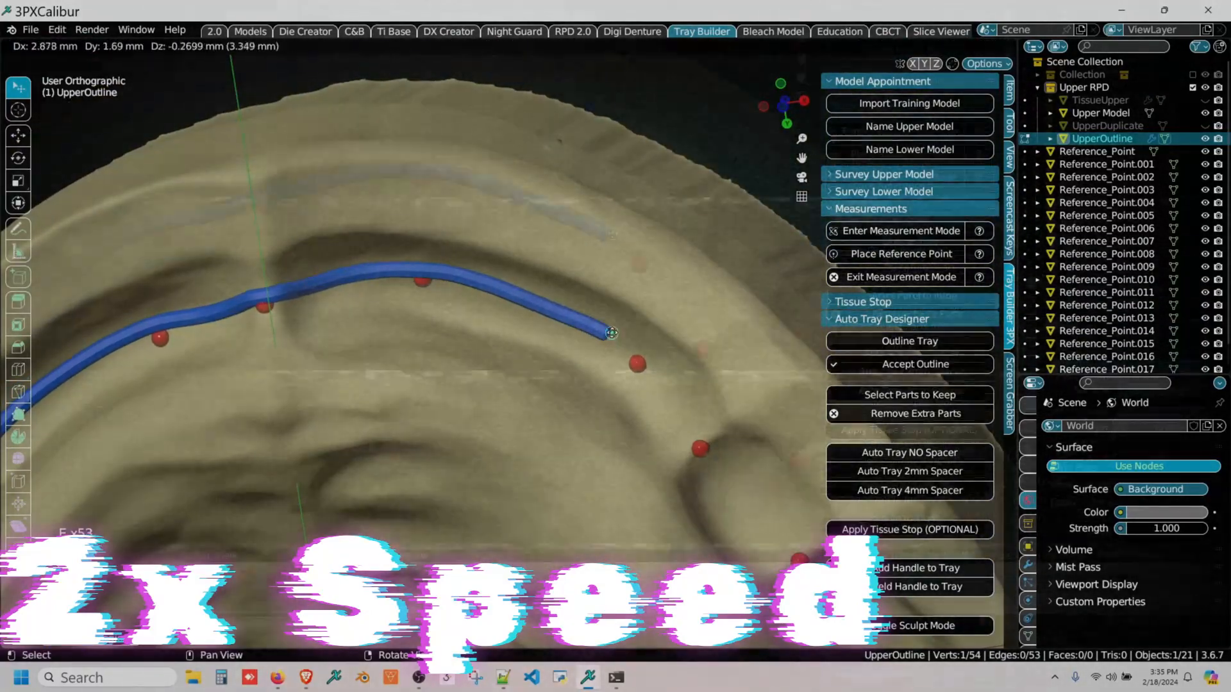
click(615, 337)
key(e)
click(640, 362)
key(e)
click(660, 377)
key(e)
click(687, 416)
key(e)
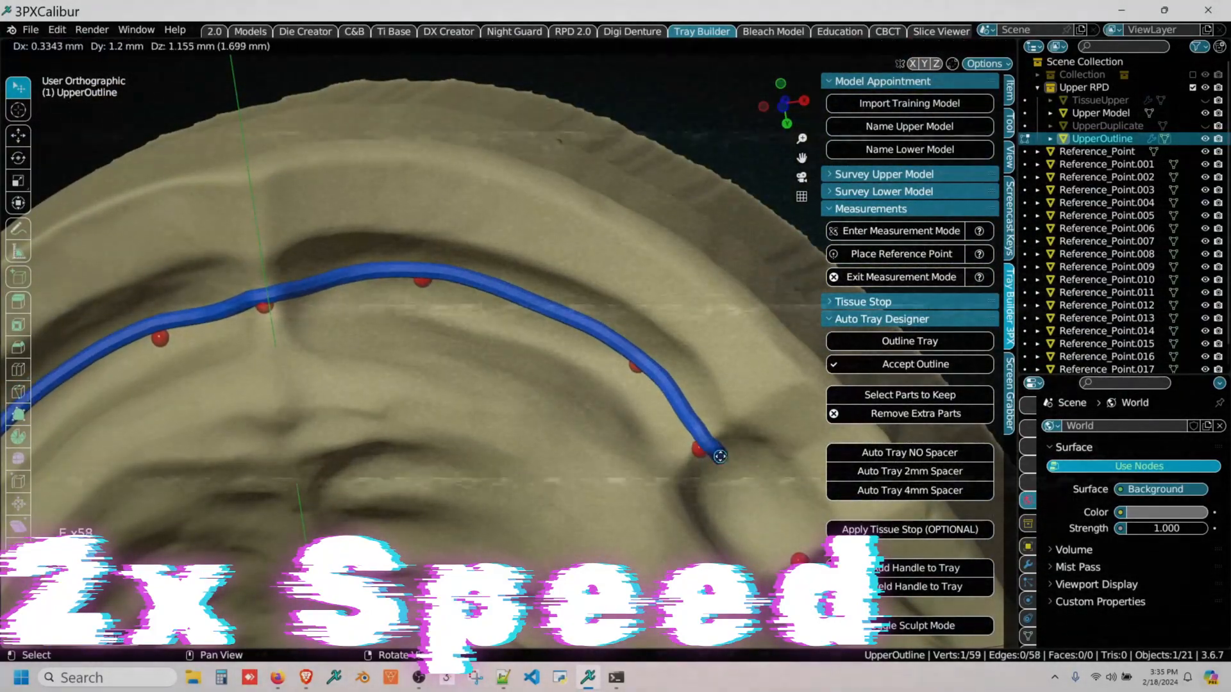
click(720, 457)
middle_drag(721, 457, 638, 334)
key(e)
click(683, 389)
Step: Extend the outline rearward along the +X lateral border through the next two reference points
key(e)
click(720, 425)
key(e)
click(734, 447)
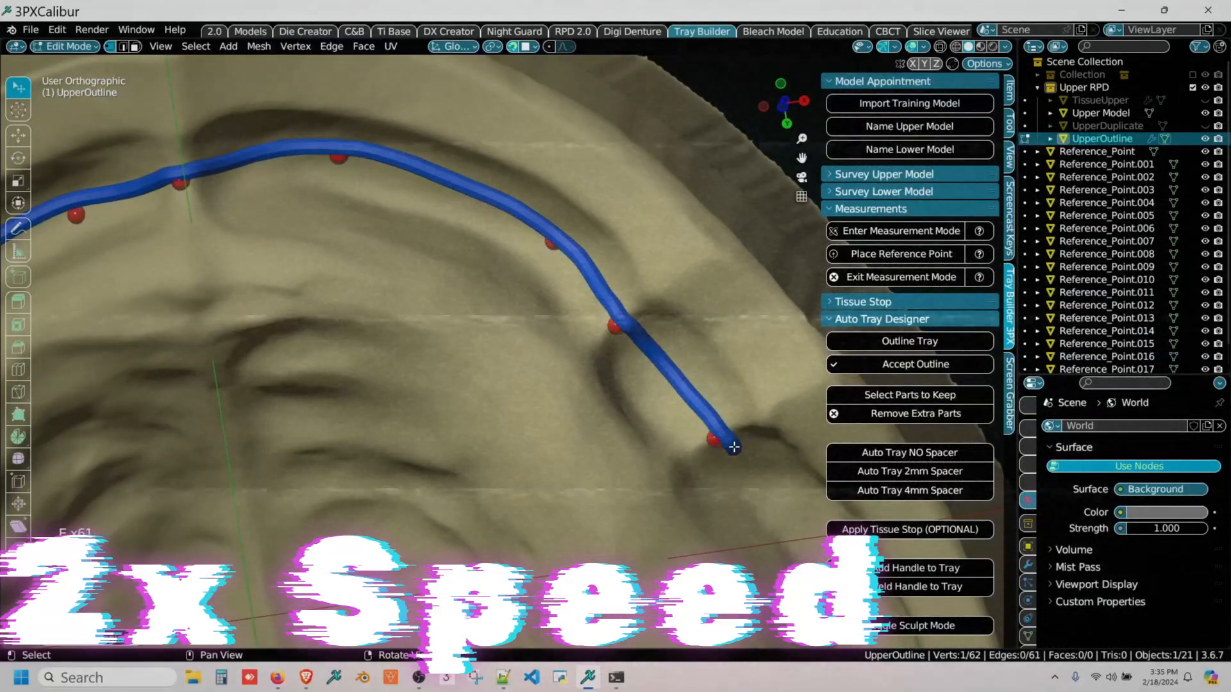
middle_drag(734, 447, 580, 278)
key(e)
click(615, 326)
key(e)
click(673, 371)
middle_drag(673, 371, 635, 259)
key(e)
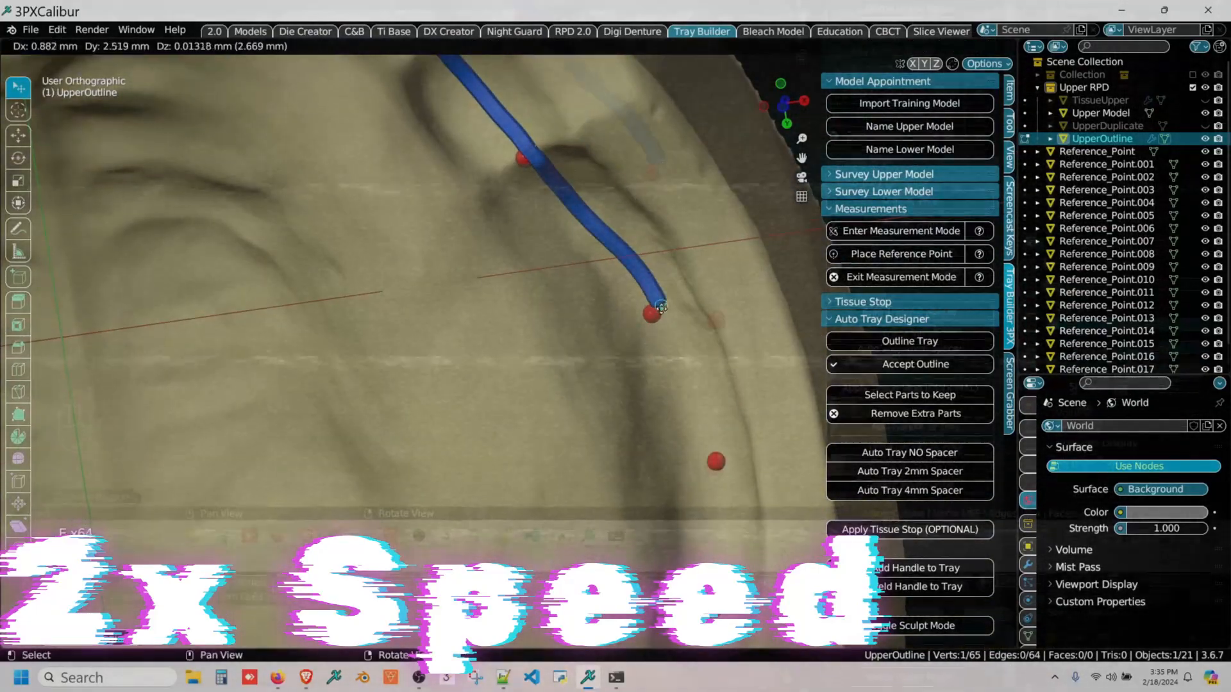
click(661, 307)
key(e)
click(681, 368)
Step: Continue the outline past the rearmost +X lateral reference point and curve it toward the outline's starting point
key(e)
click(709, 420)
key(e)
click(732, 474)
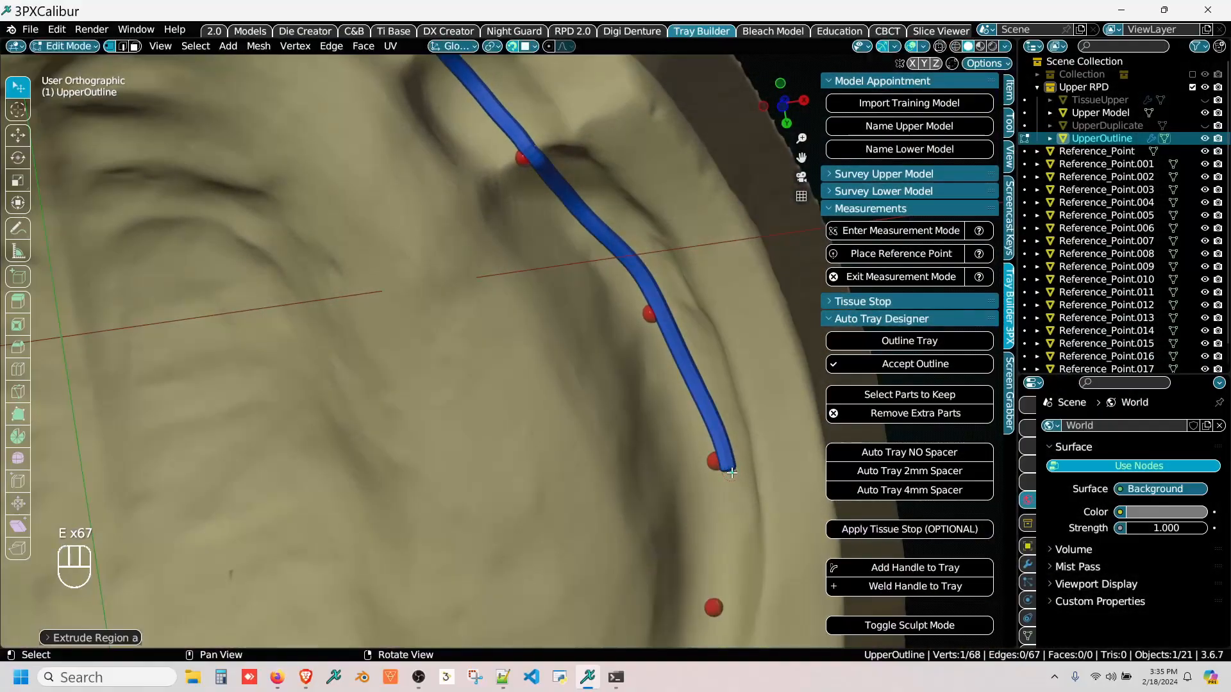
middle_drag(731, 474, 719, 246)
key(e)
click(720, 317)
key(e)
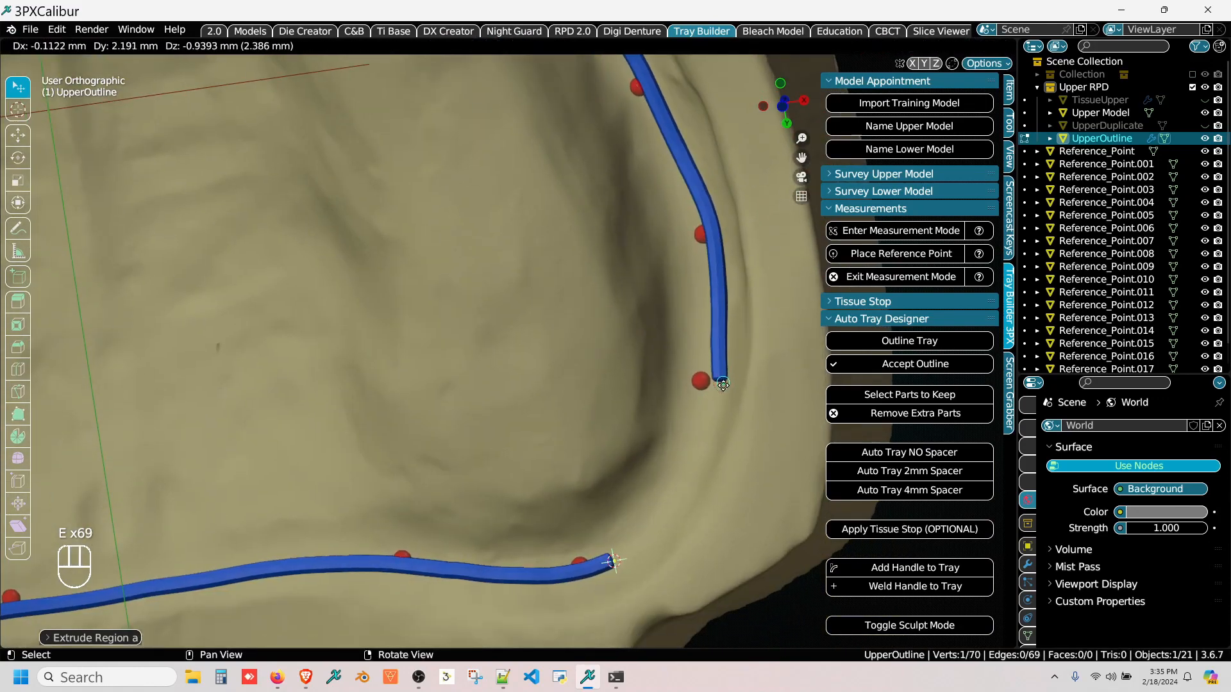
click(709, 399)
middle_drag(710, 399, 735, 328)
key(e)
click(717, 408)
key(e)
click(683, 456)
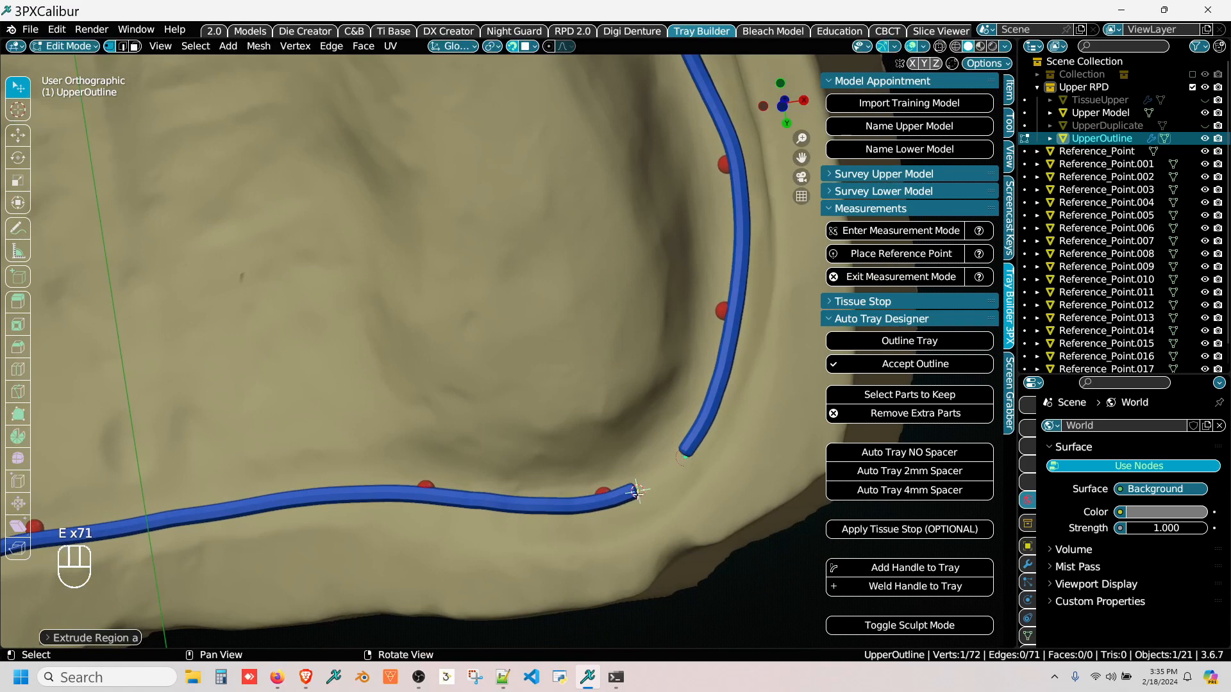
Step: Join the outline's two open ends at the +X posterior corner into a closed loop, and accept the outline
key(shift)
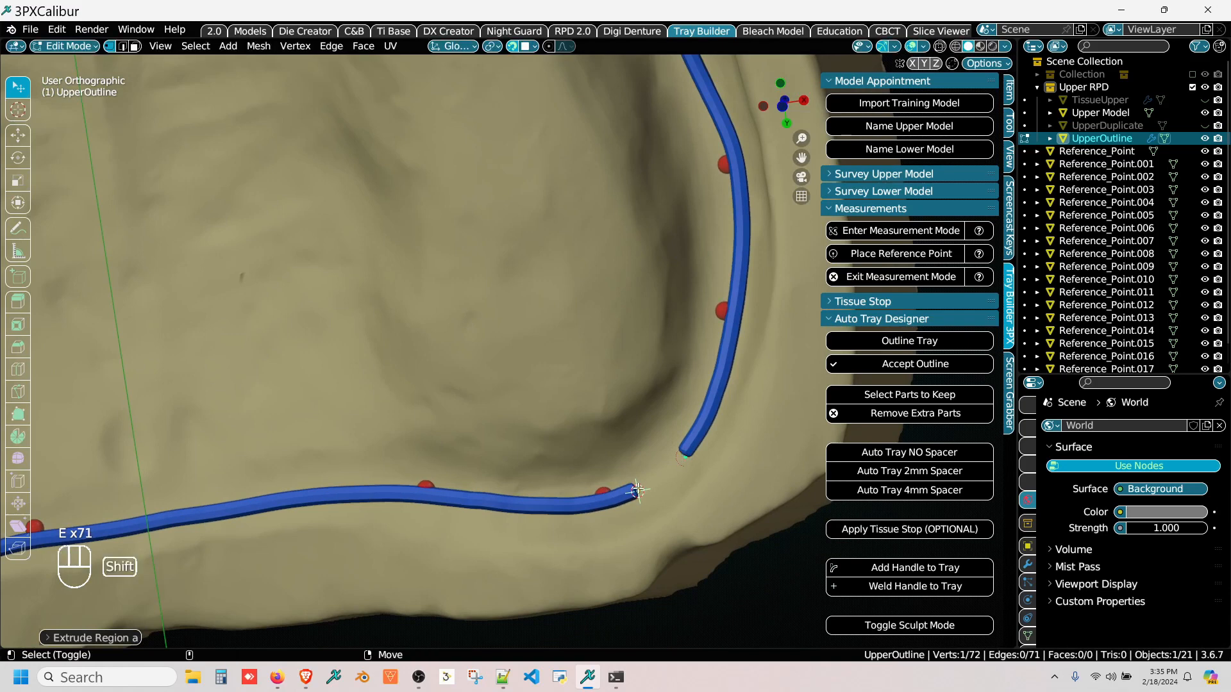
shift+click(638, 490)
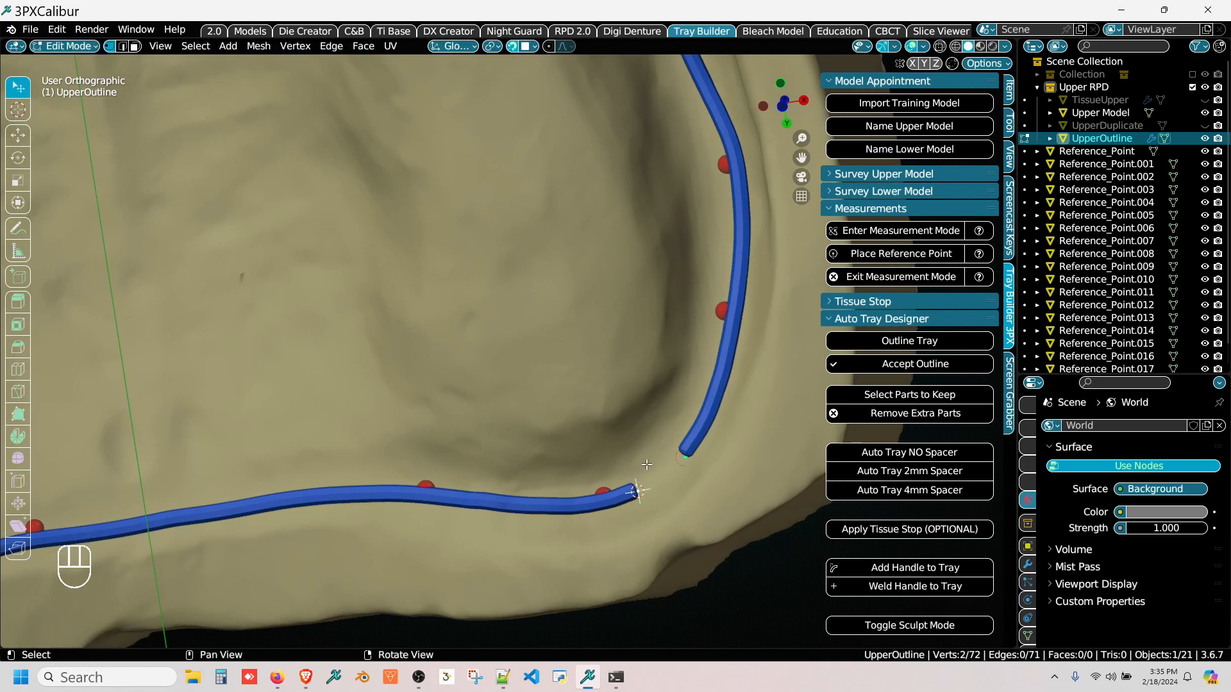
key(f)
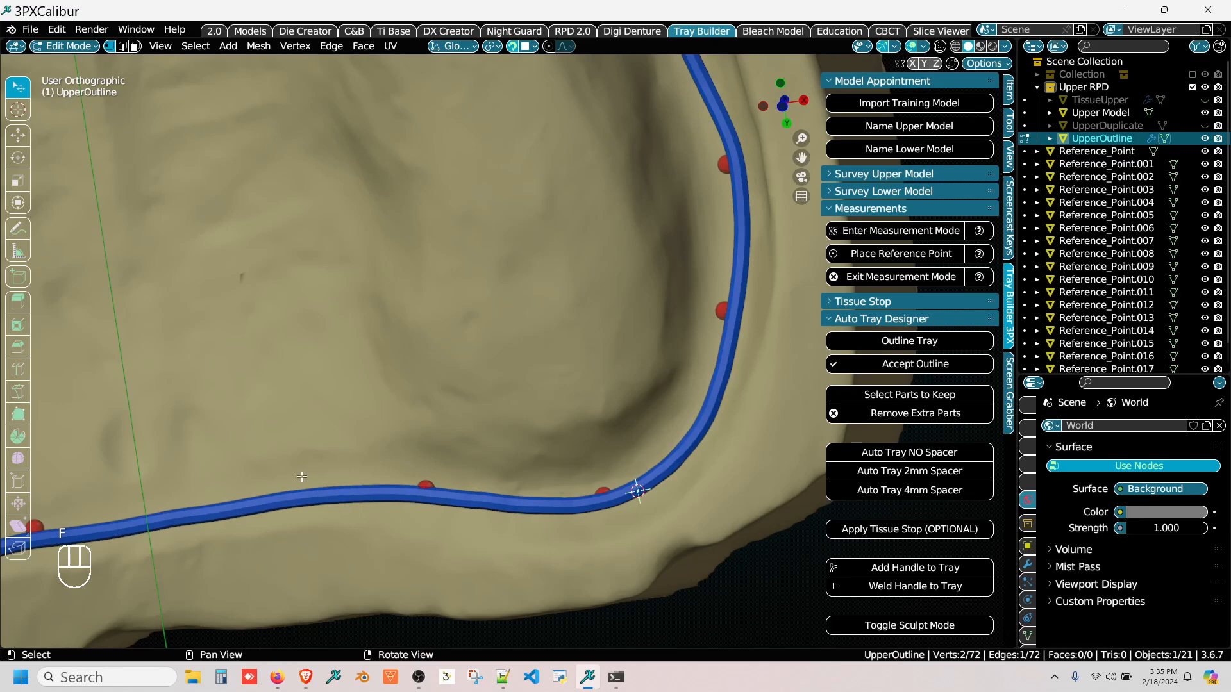
scroll(302, 477, down, 6)
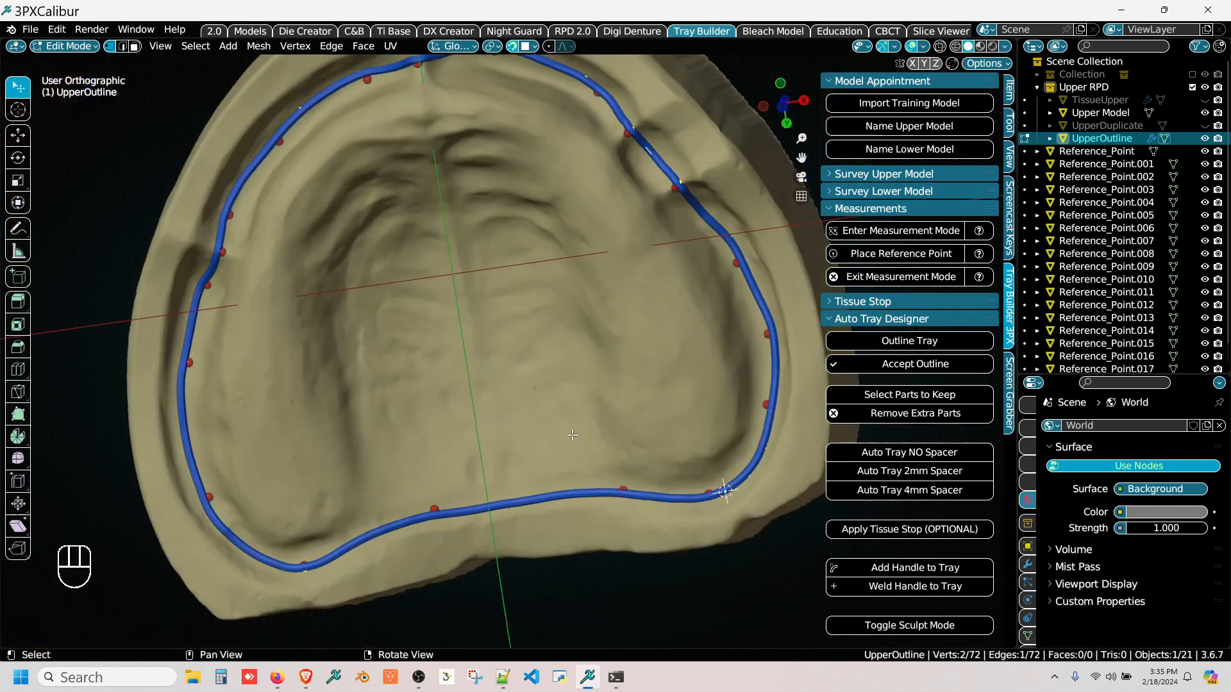
middle_drag(202, 489, 339, 384)
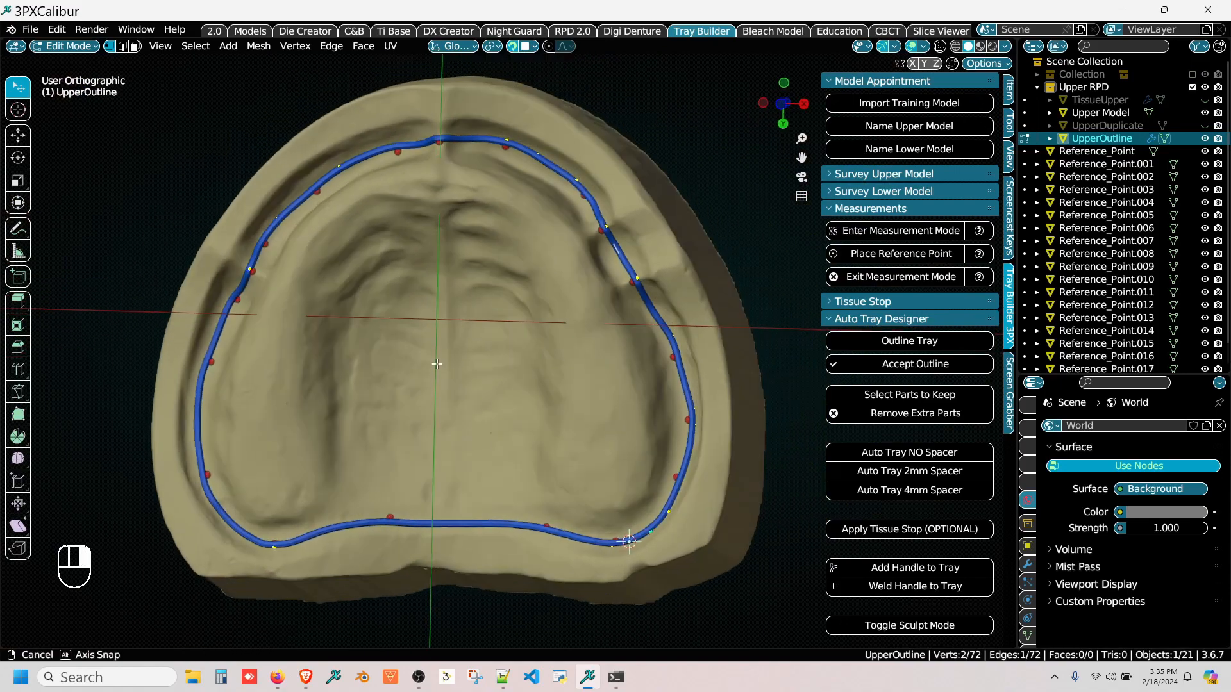
click(897, 368)
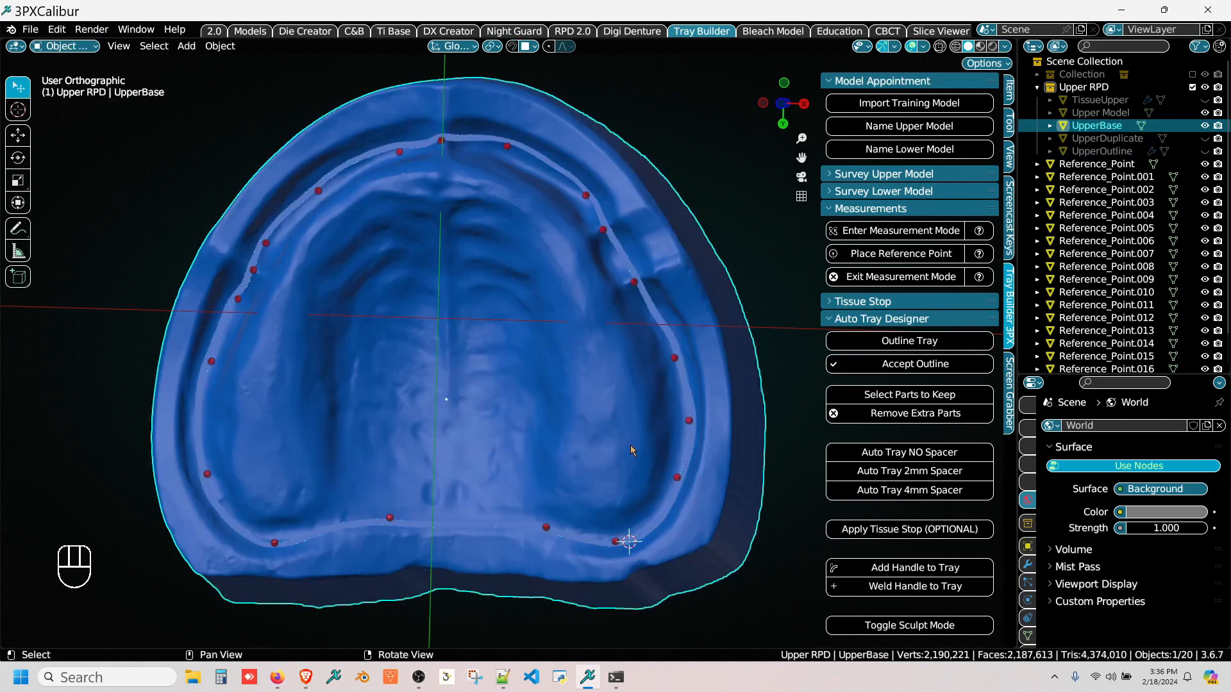
Step: Start selecting the parts to keep and pick a face of the upper base inside the outline
scroll(629, 436, up, 5)
scroll(635, 417, up, 2)
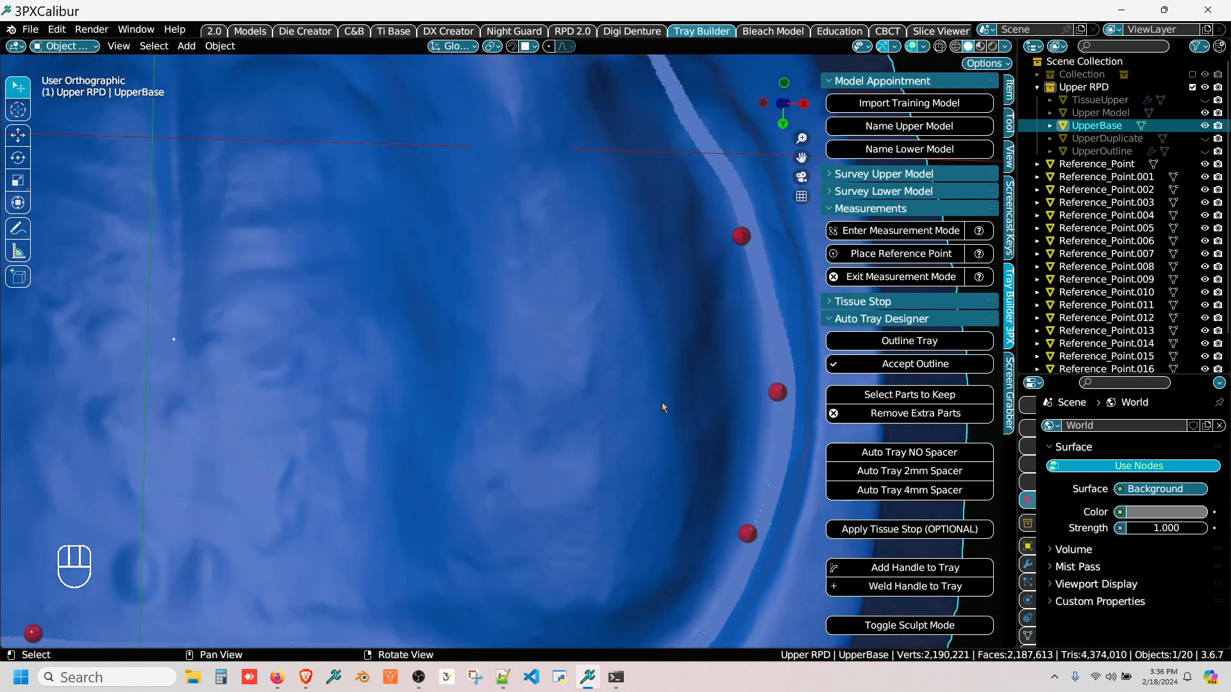
middle_drag(662, 402, 620, 407)
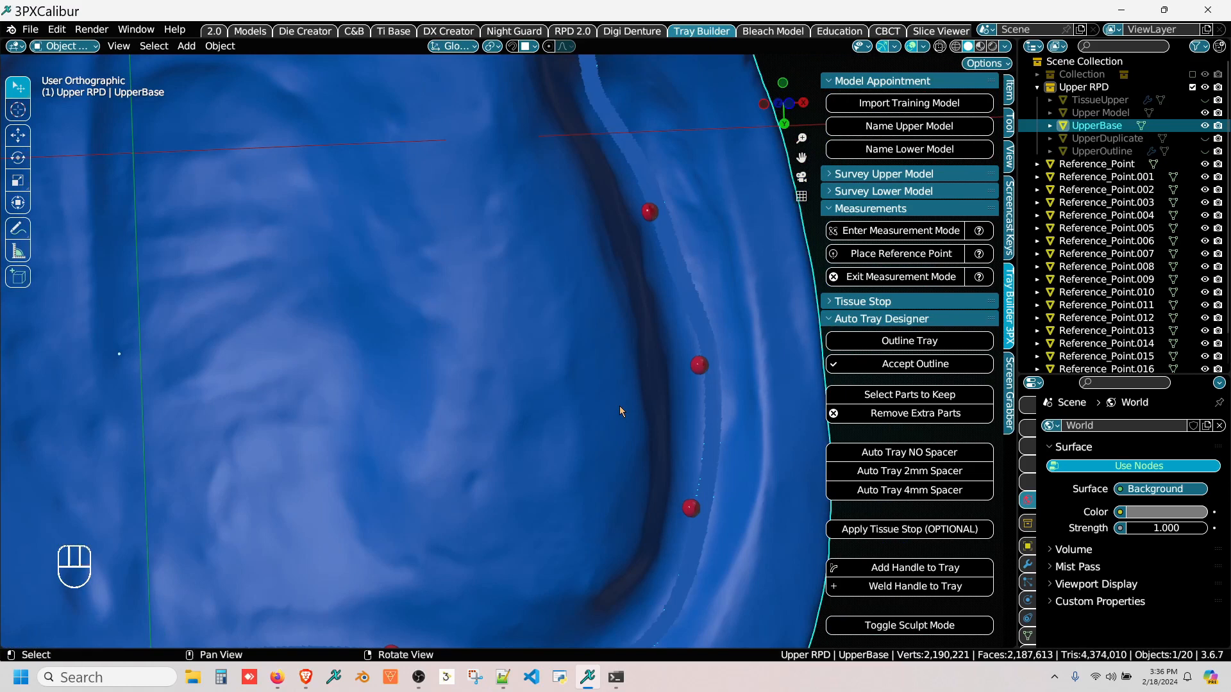
click(889, 397)
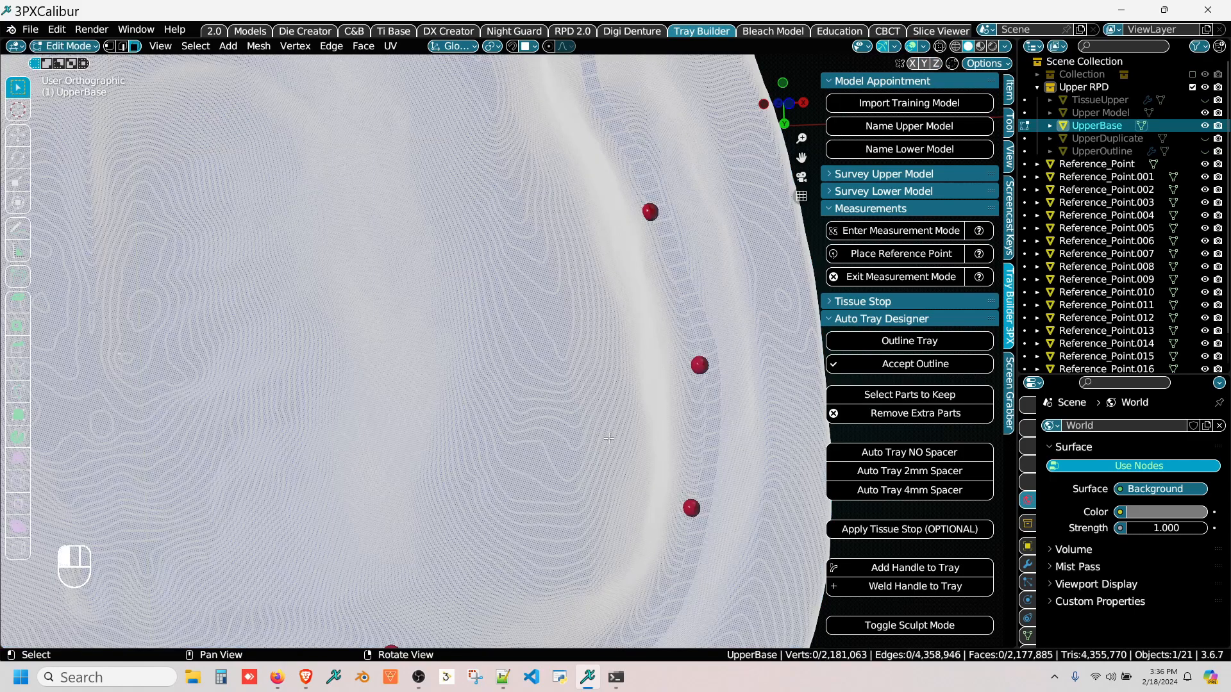
scroll(589, 460, up, 6)
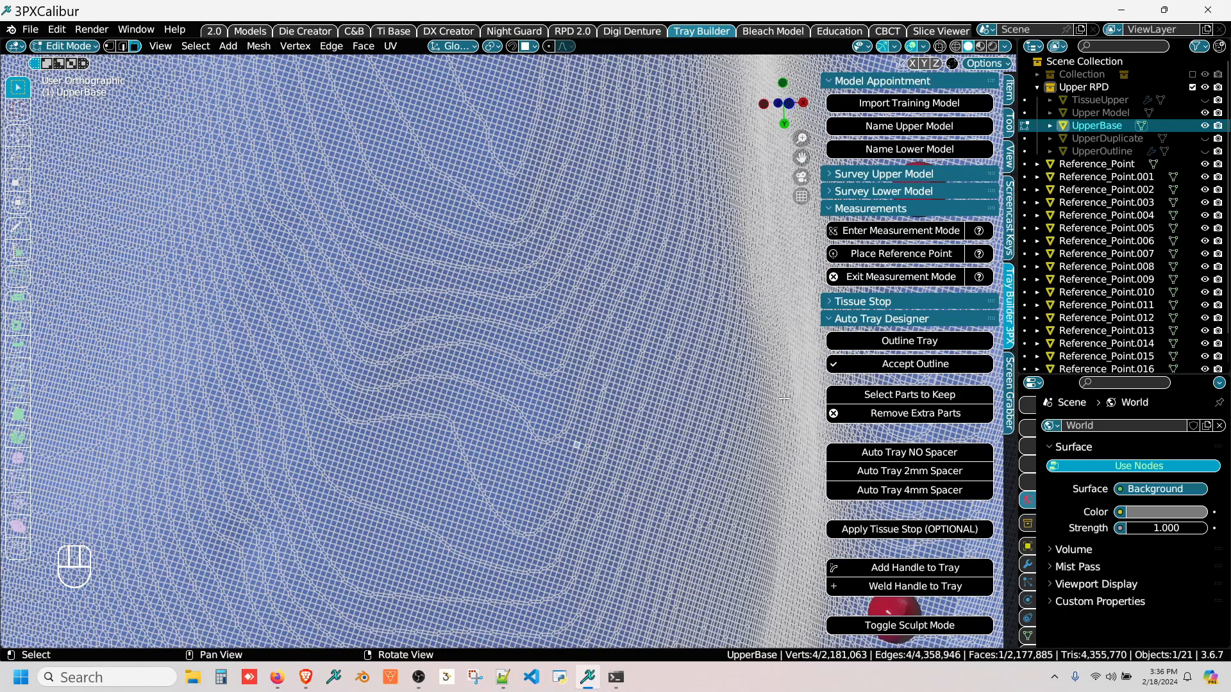
Step: Remove the extra parts so only the upper base inside the outline is kept, and inspect it from several sides
click(875, 417)
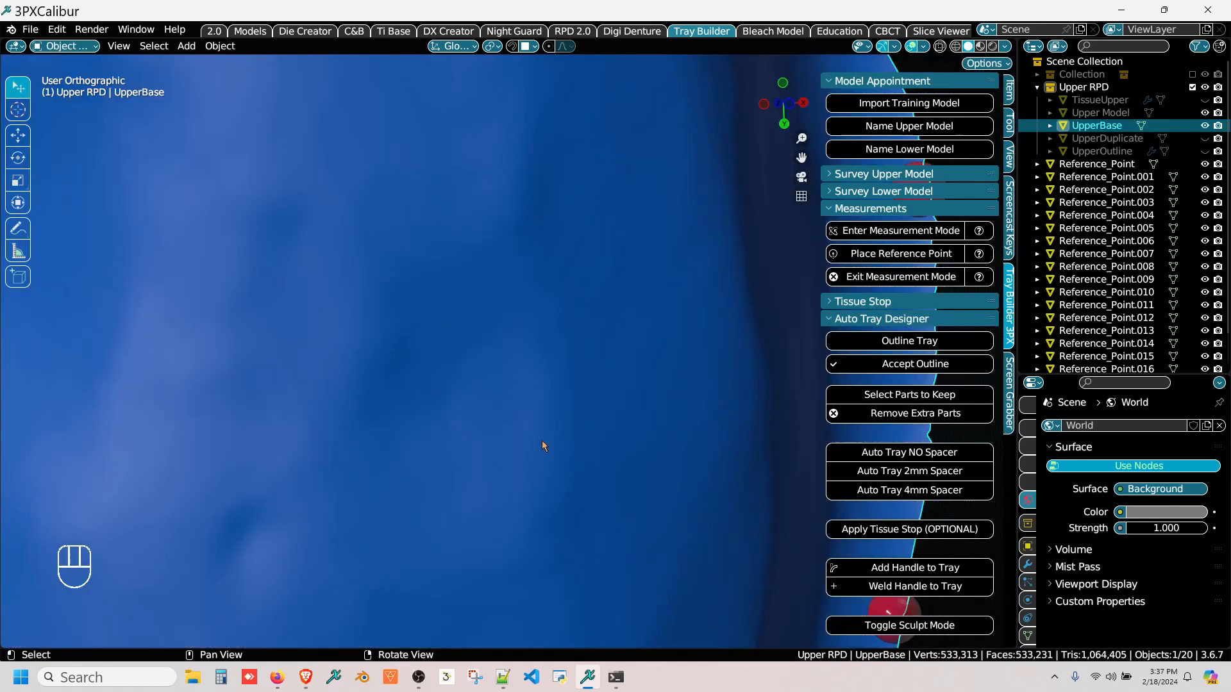
scroll(577, 403, down, 6)
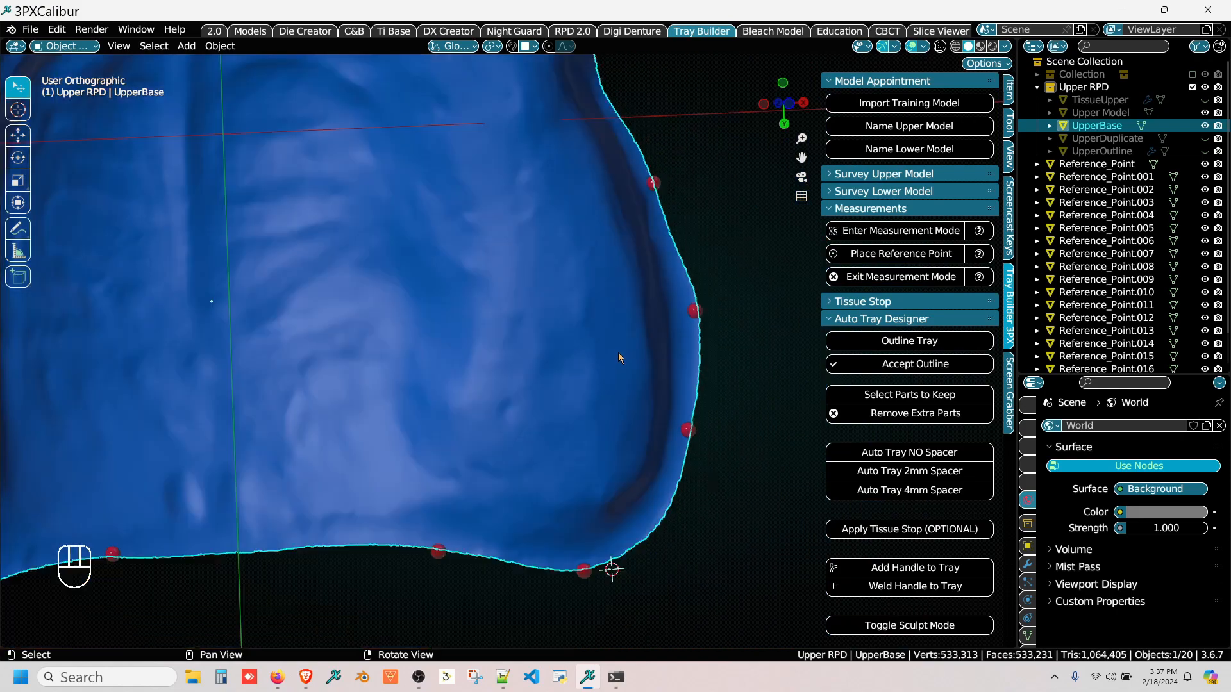
scroll(618, 353, down, 4)
middle_drag(598, 350, 764, 437)
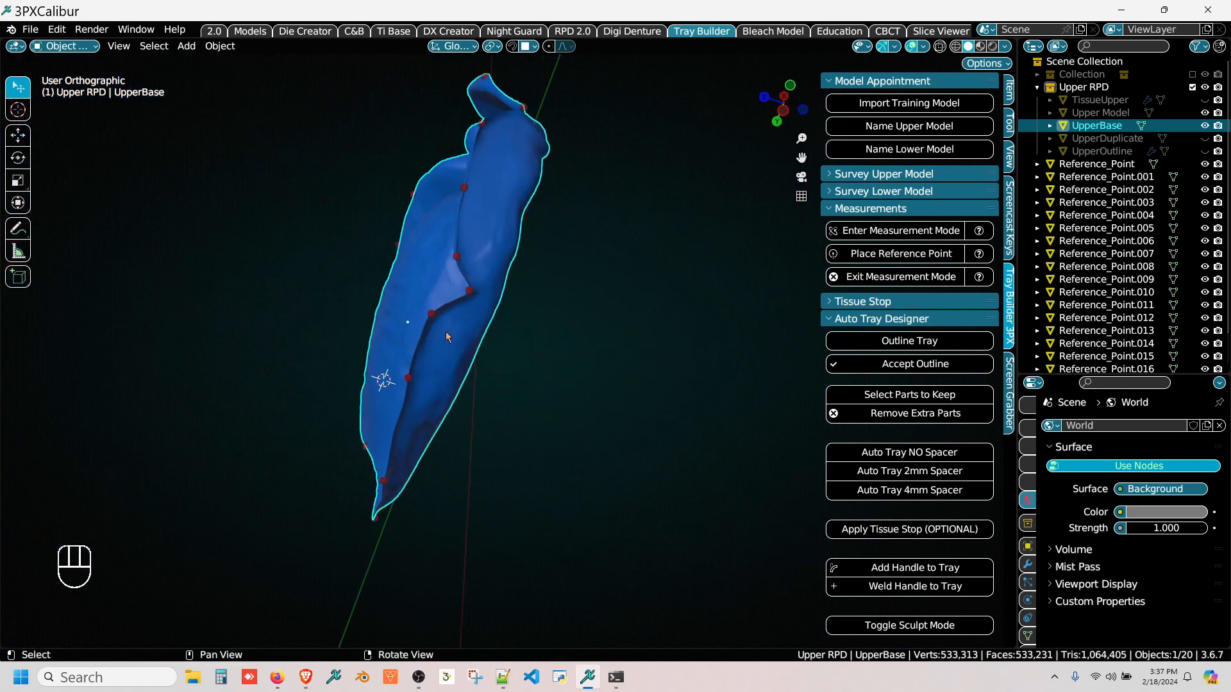
middle_drag(447, 337, 352, 299)
Step: Generate the upper tray automatically from the base with a 2 mm spacer
scroll(930, 431, down, 2)
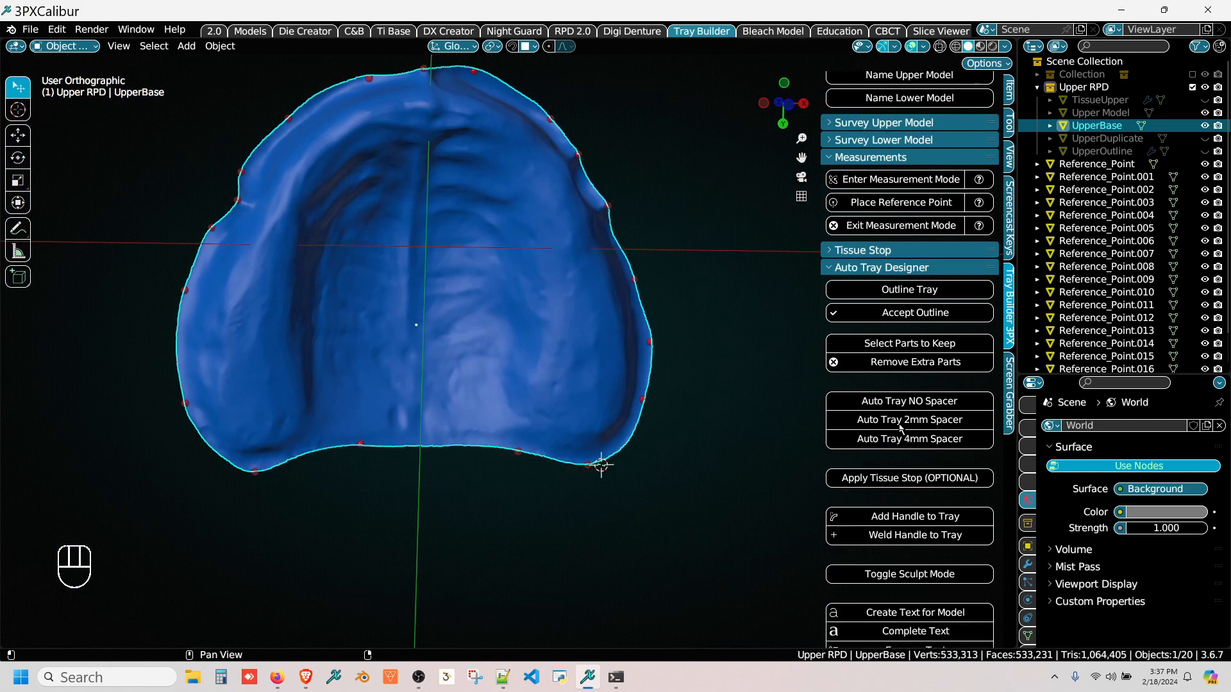
click(901, 420)
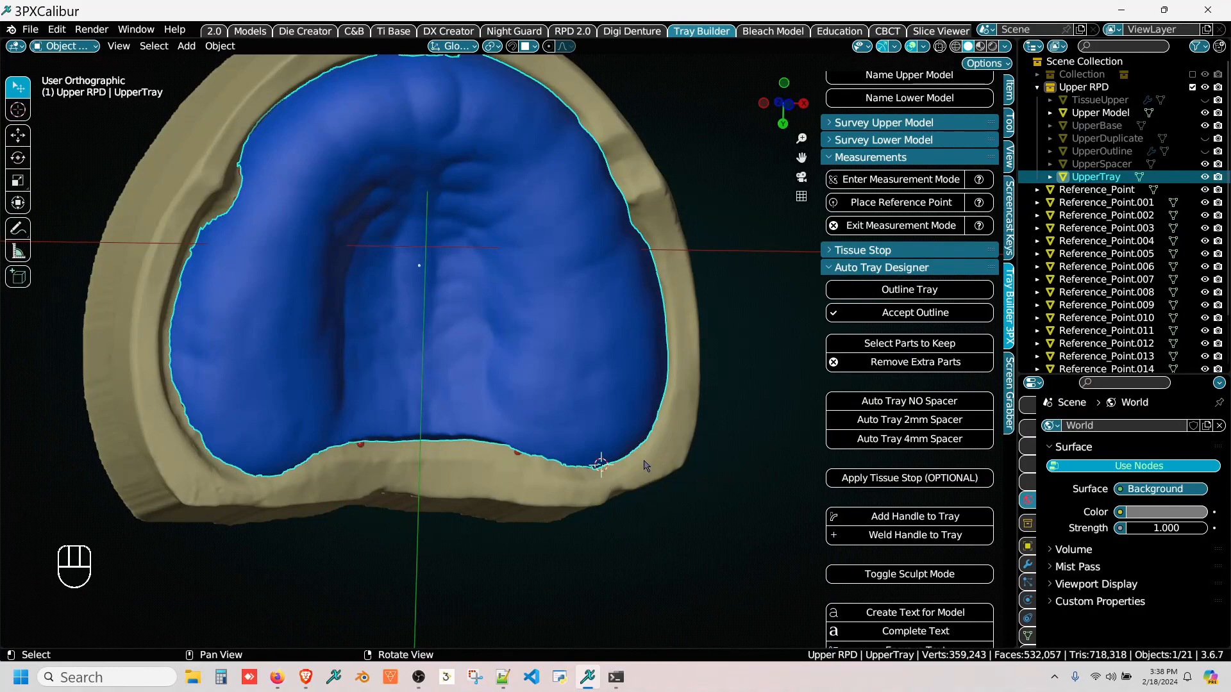
middle_drag(330, 396, 506, 387)
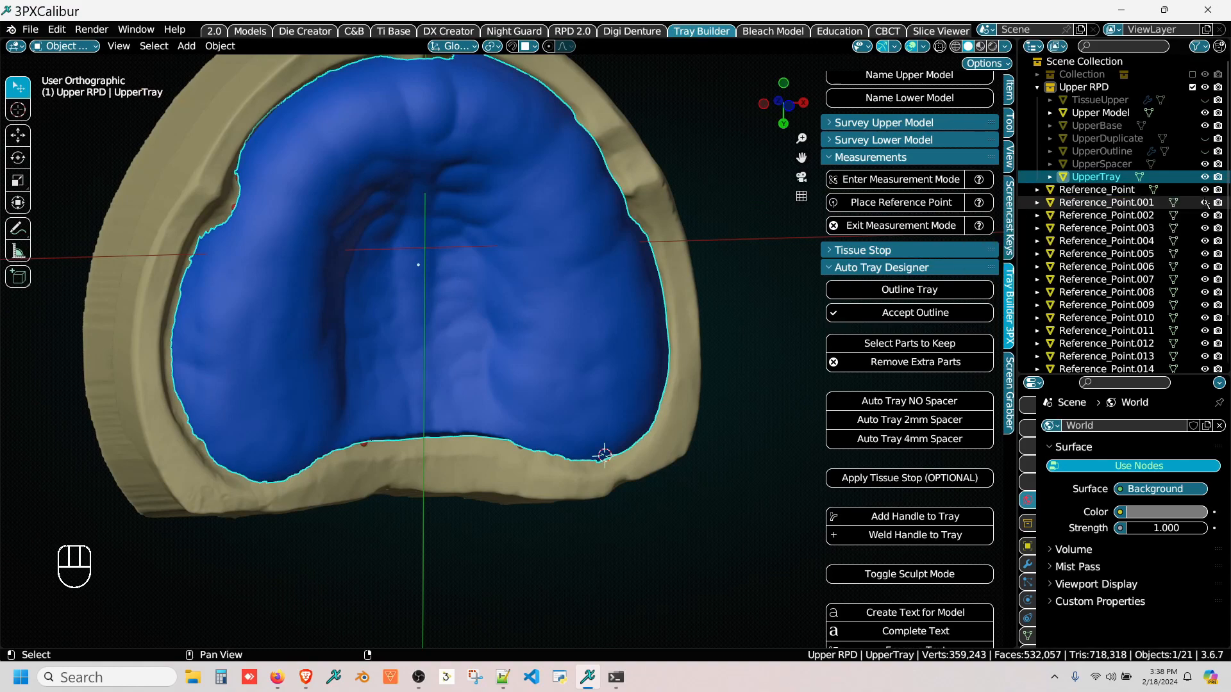
Step: Hide all the reference points and the upper model, leaving the tray on display
scroll(1205, 202, down, 3)
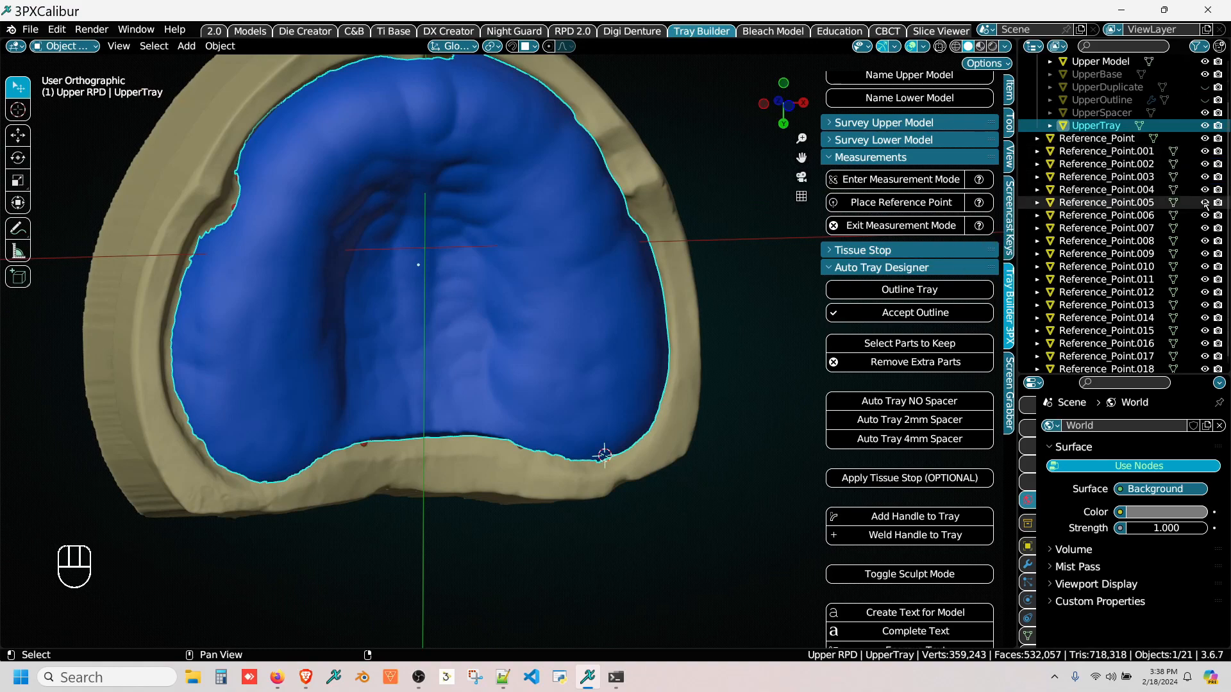
scroll(1206, 202, down, 1)
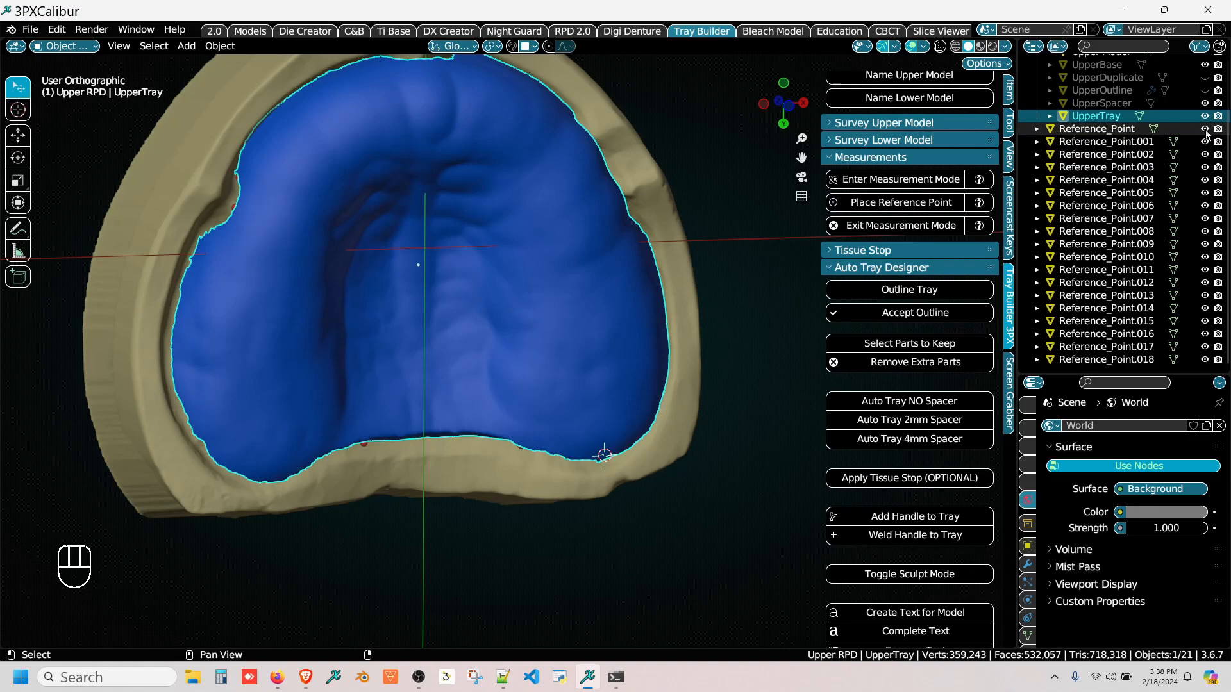
drag(1206, 131, 1212, 341)
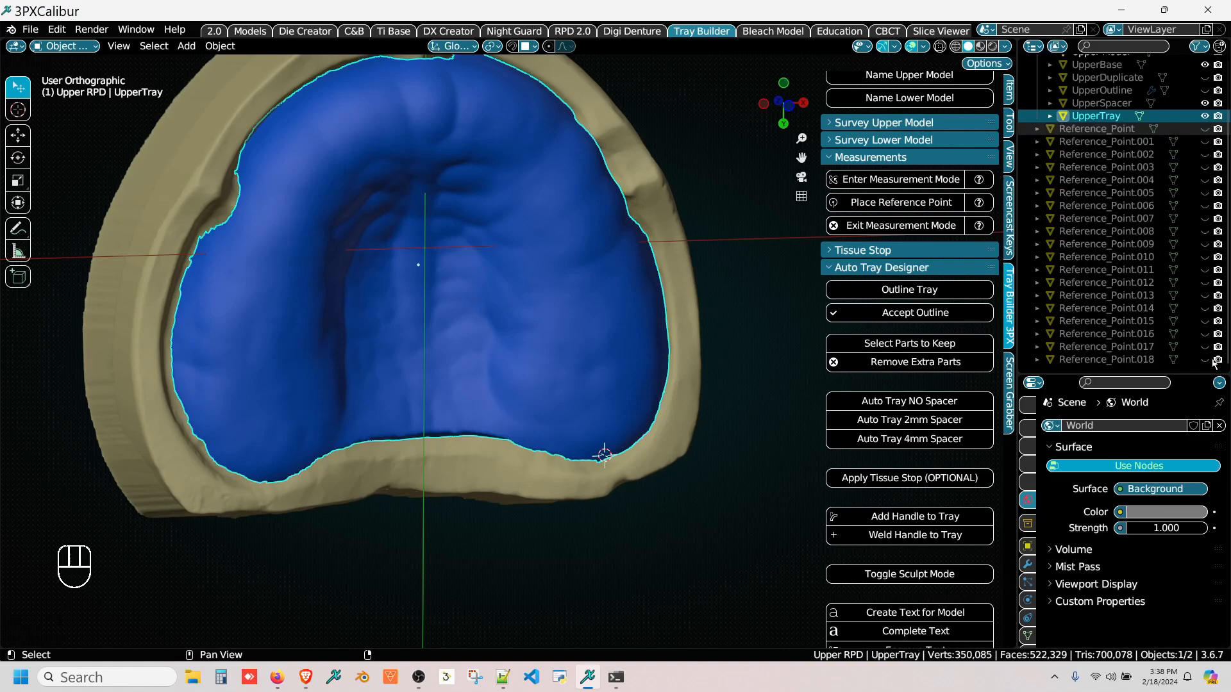
scroll(1189, 154, up, 3)
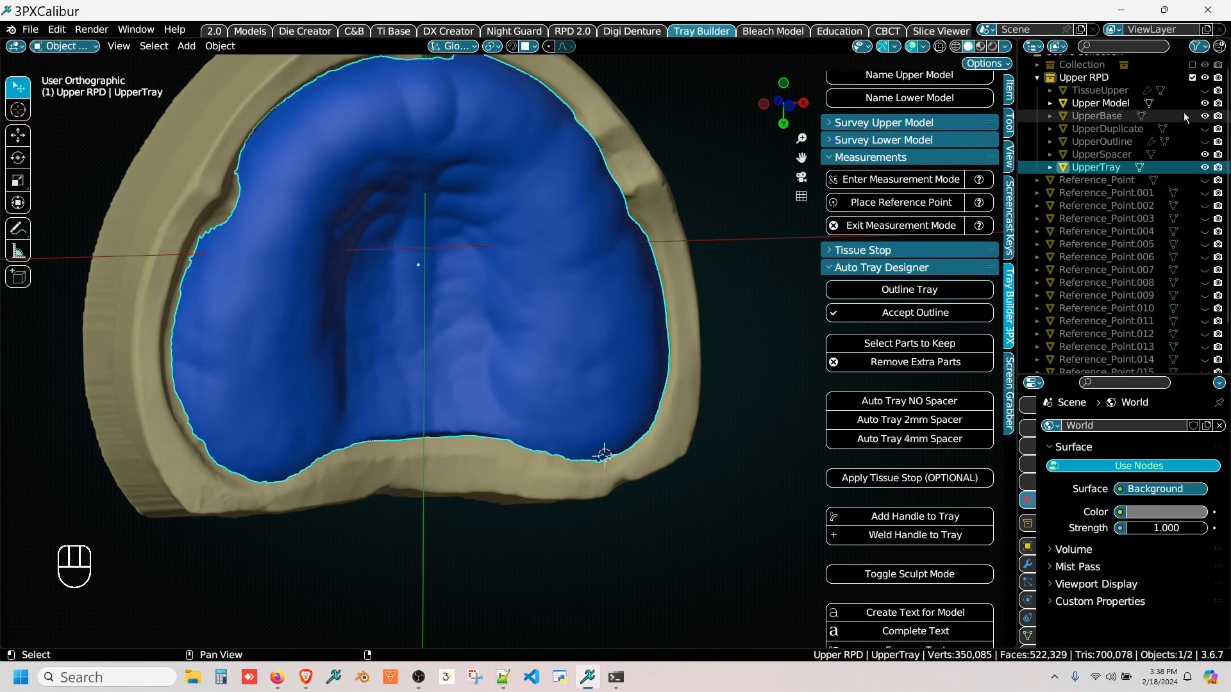
click(1205, 115)
click(1204, 103)
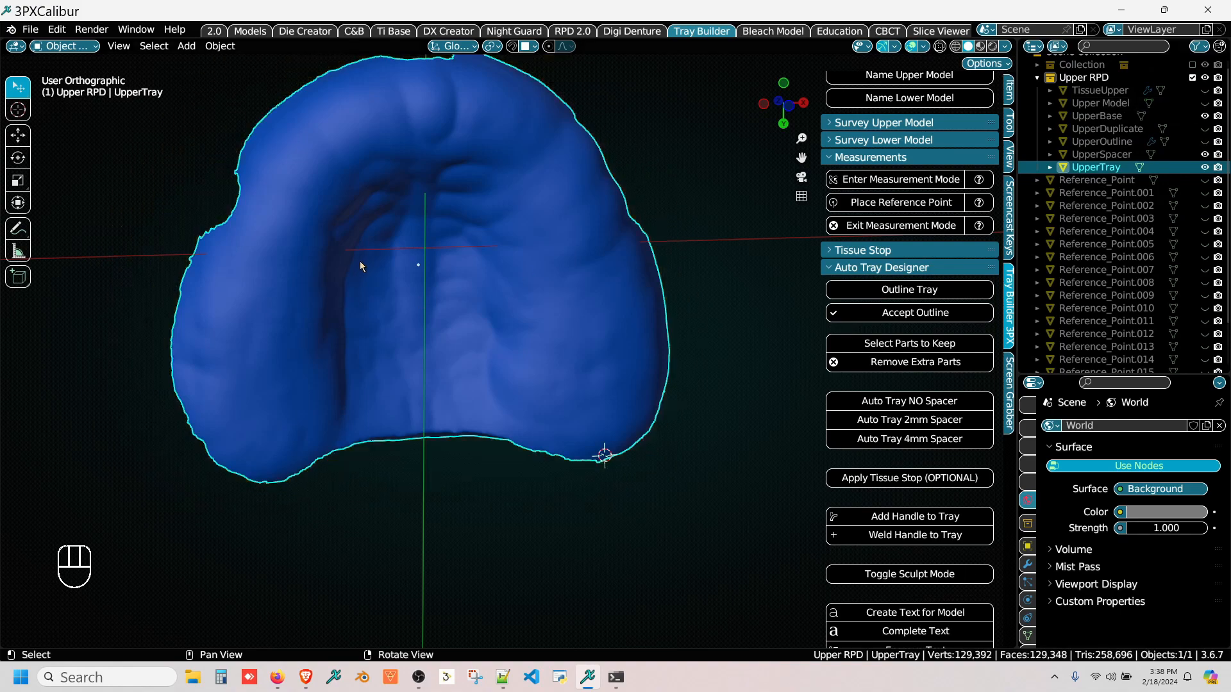
Step: Apply the optional tissue stop to the inner side of the upper tray
middle_drag(359, 260, 632, 342)
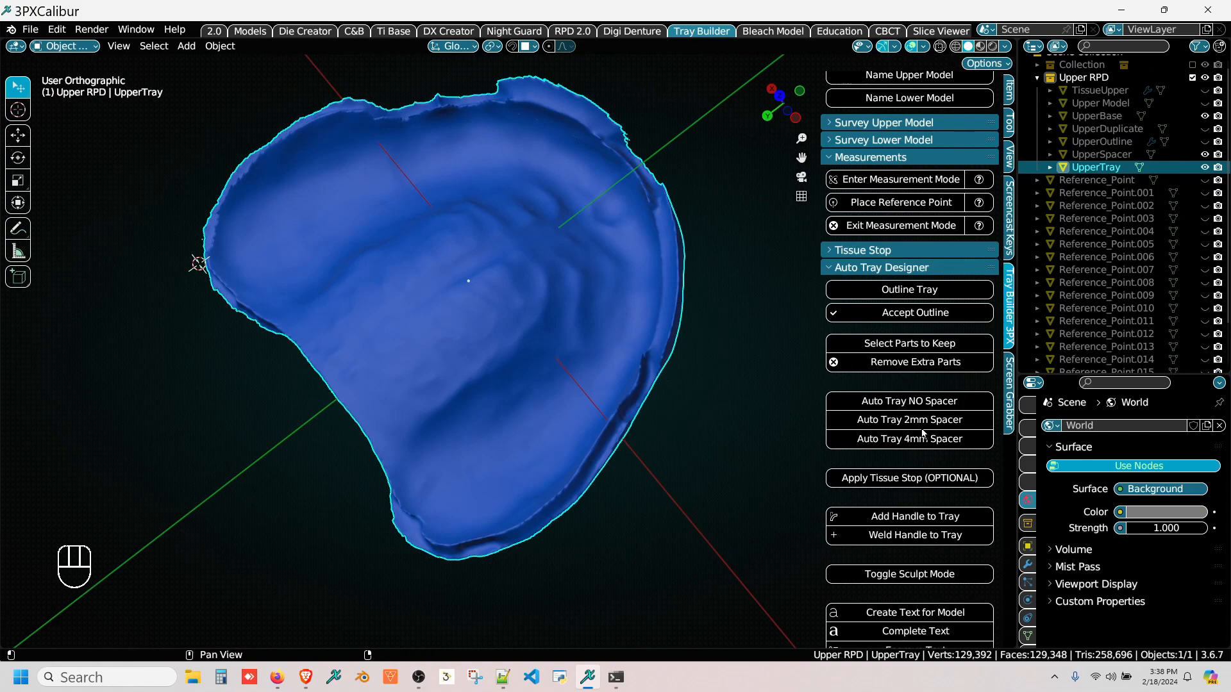
click(910, 480)
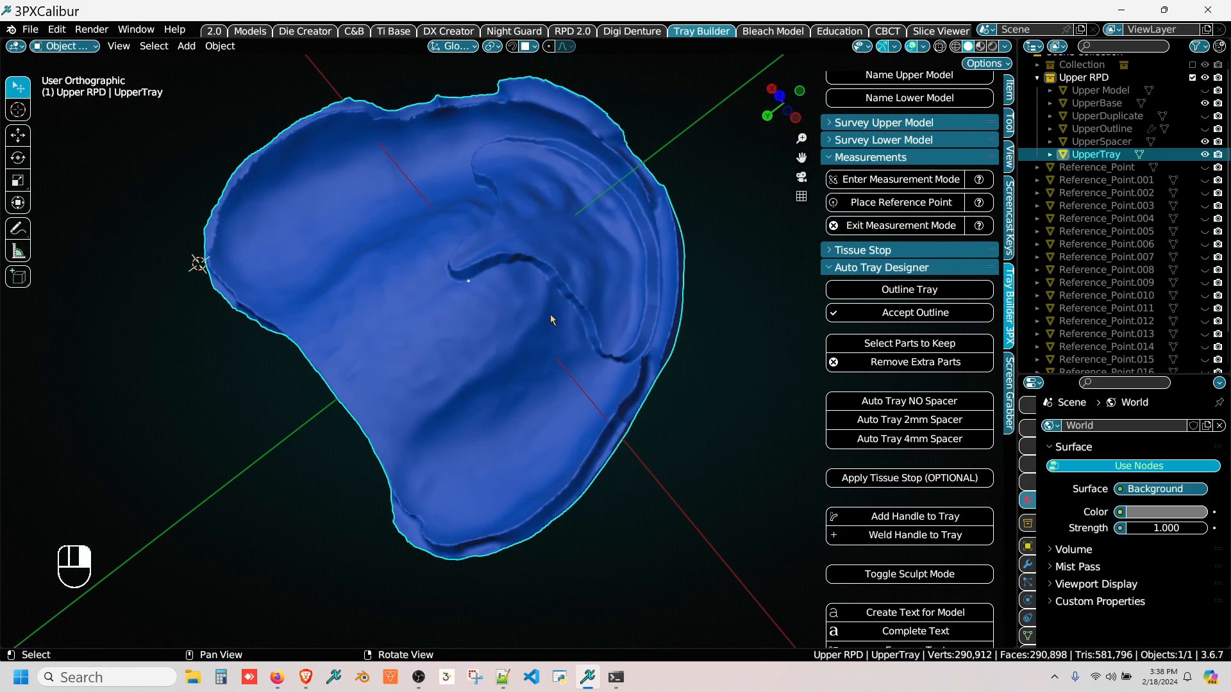
middle_drag(551, 319, 571, 241)
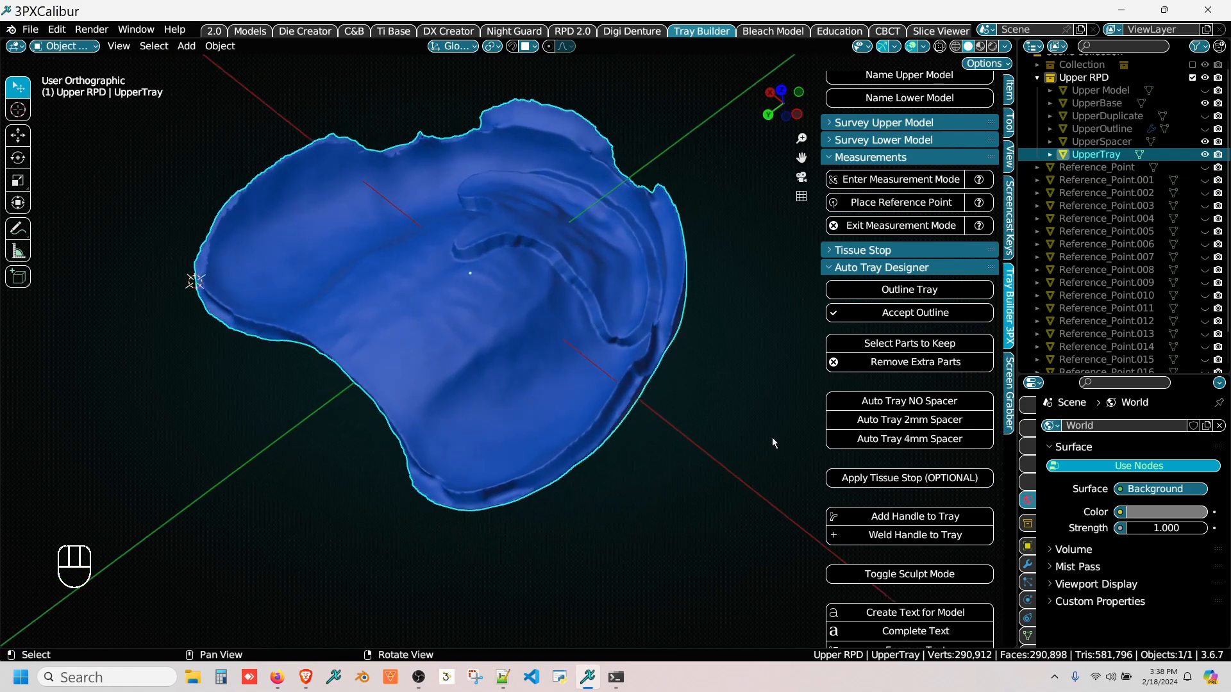
Step: Add a handle to the tray at the anterior midline of the ridge
middle_drag(752, 434, 411, 287)
middle_drag(490, 342, 536, 373)
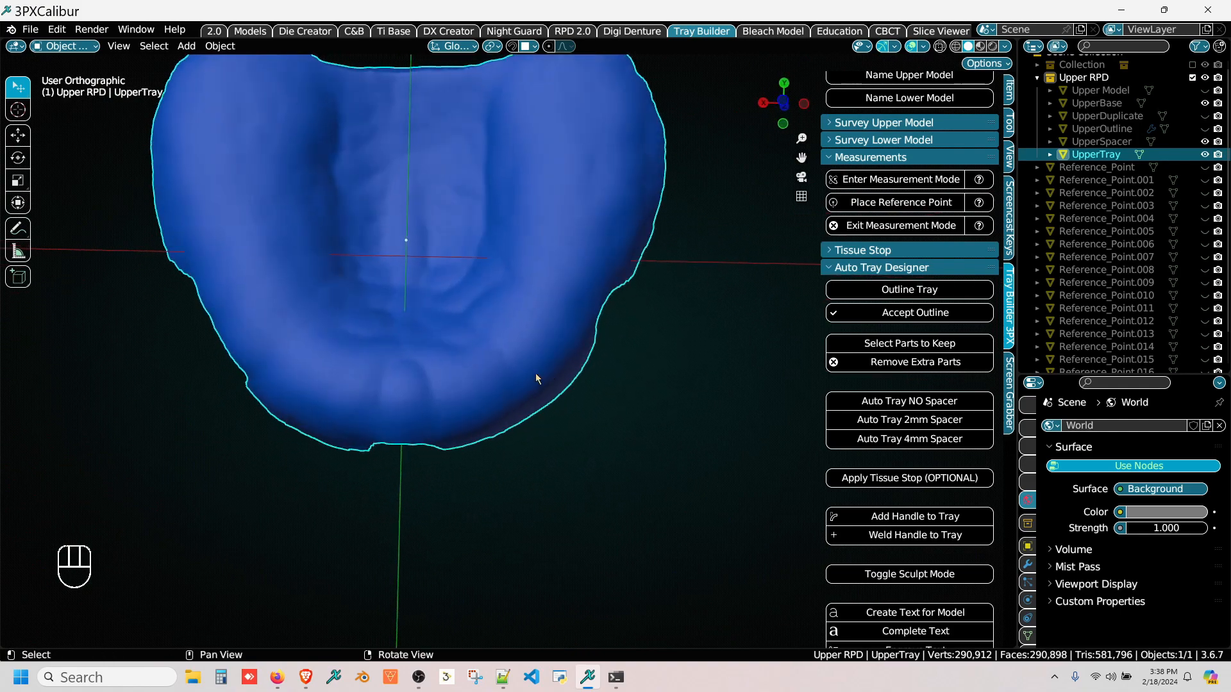
middle_drag(449, 388, 417, 401)
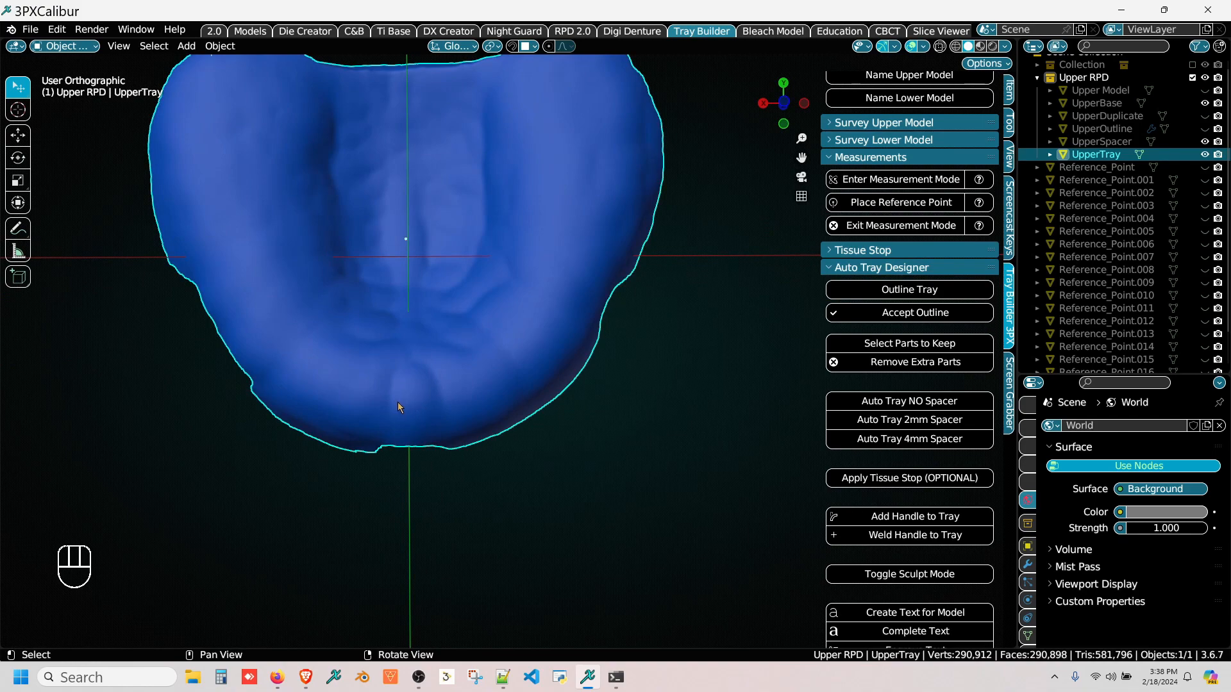
key(alt)
click(874, 518)
middle_drag(433, 472, 390, 456)
scroll(416, 407, up, 3)
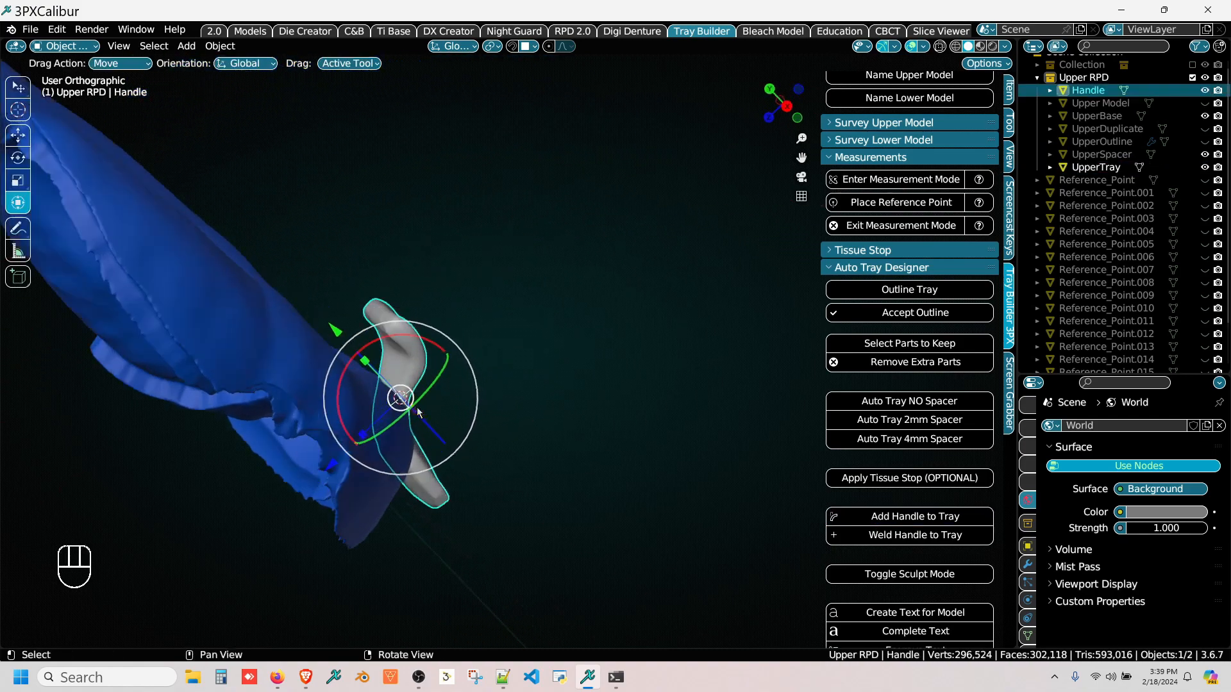
Step: Rotate the handle so its grip points forward from the tray and lines up with the anterior midline
right_drag(521, 312, 414, 249)
middle_drag(415, 254, 278, 457)
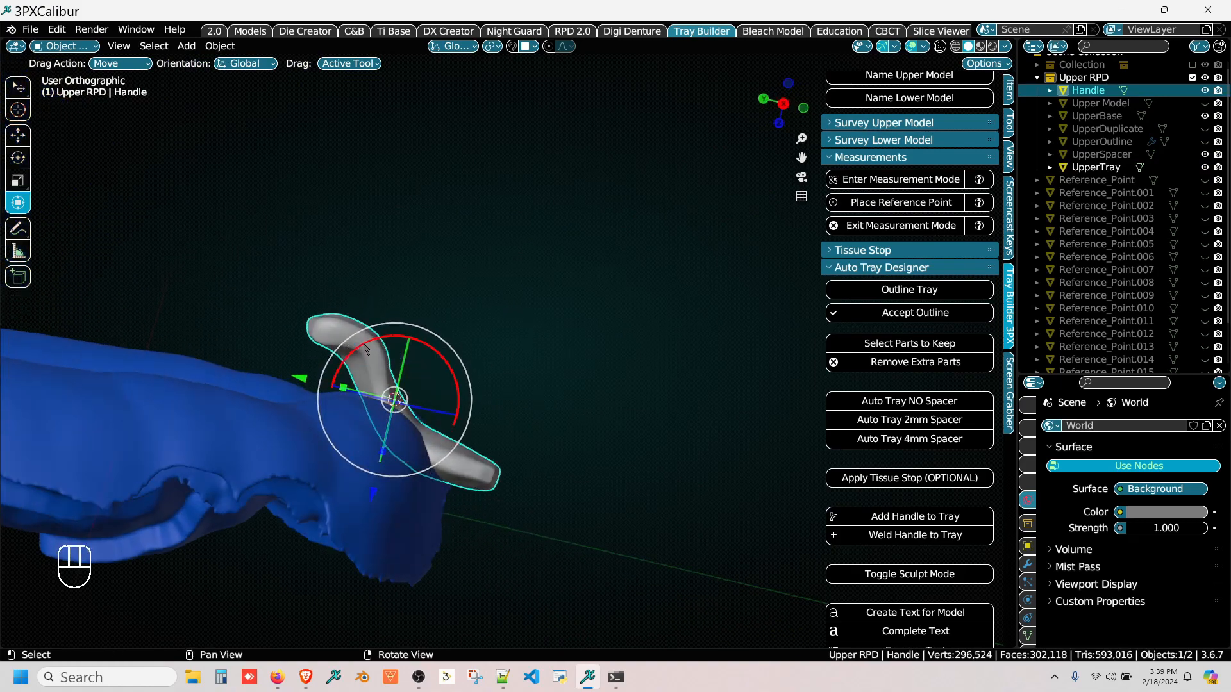
drag(411, 340, 410, 426)
middle_drag(411, 426, 449, 463)
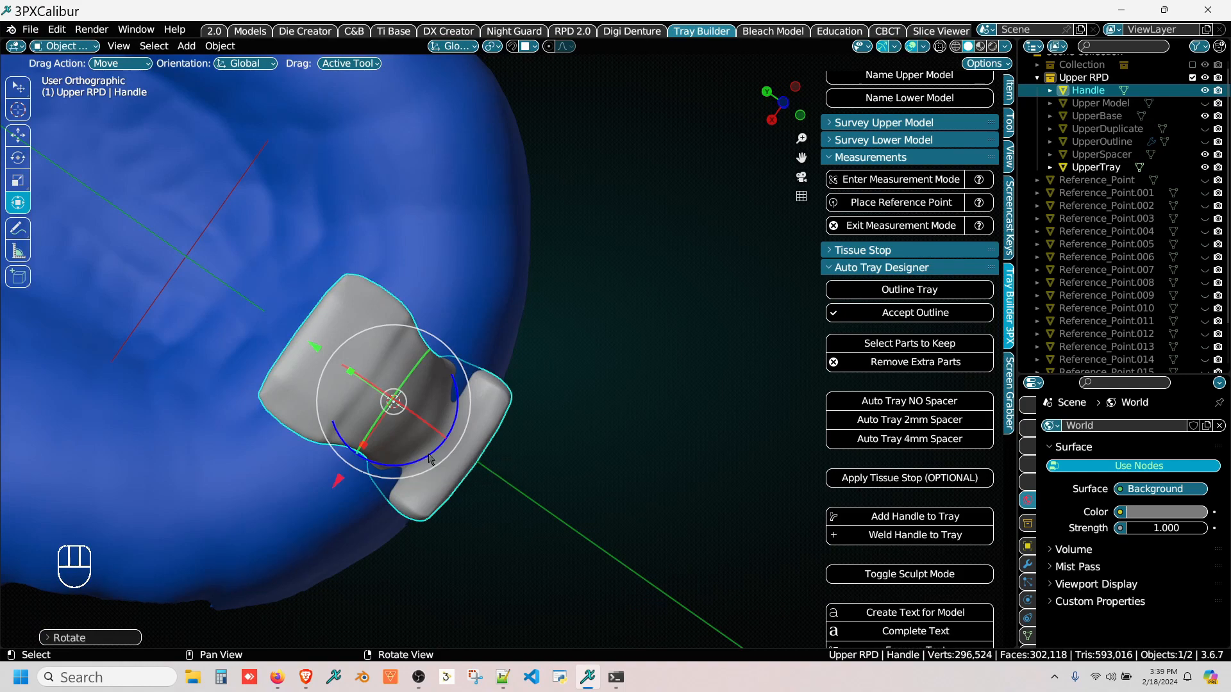
mouse_move(430, 459)
mouse_down()
mouse_move(416, 468)
mouse_move(323, 424)
mouse_move(323, 371)
mouse_move(342, 335)
mouse_move(416, 456)
mouse_up()
mouse_move(416, 457)
middle_down()
mouse_move(726, 272)
mouse_move(413, 436)
mouse_move(401, 408)
middle_up()
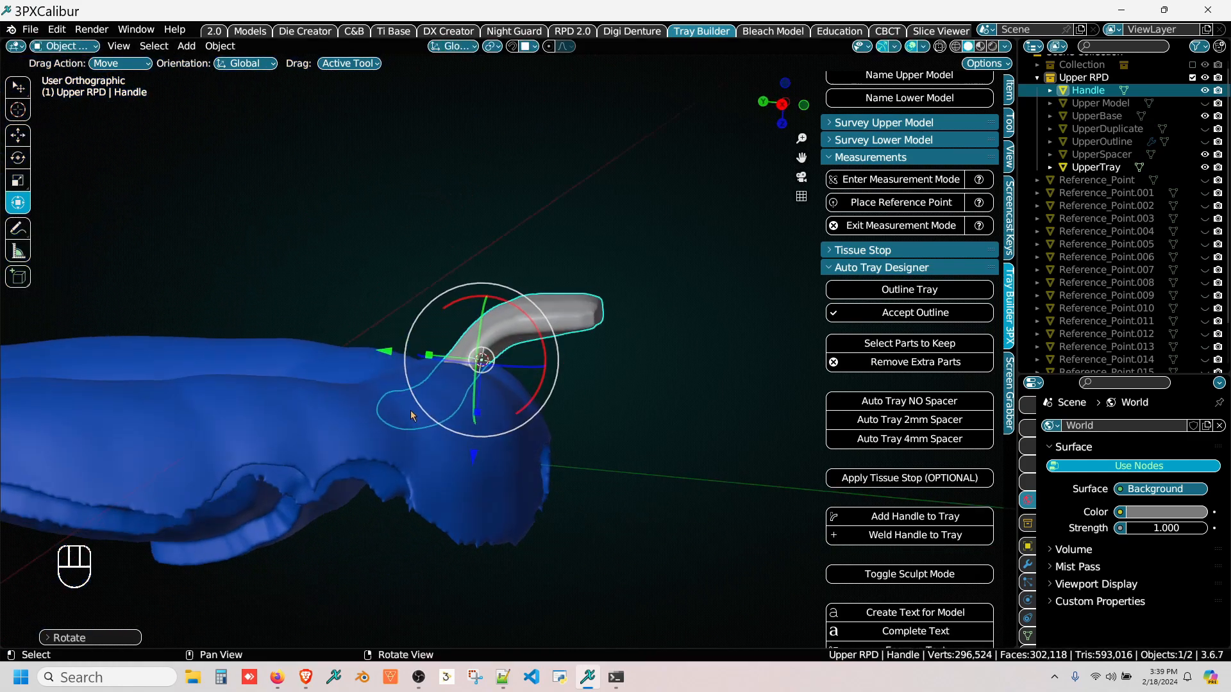
Step: Fine-tune the handle's tilt and move it up and forward until only its base meets the tray
middle_drag(604, 406, 521, 368)
mouse_move(497, 334)
mouse_down()
mouse_move(500, 319)
mouse_move(516, 343)
mouse_up()
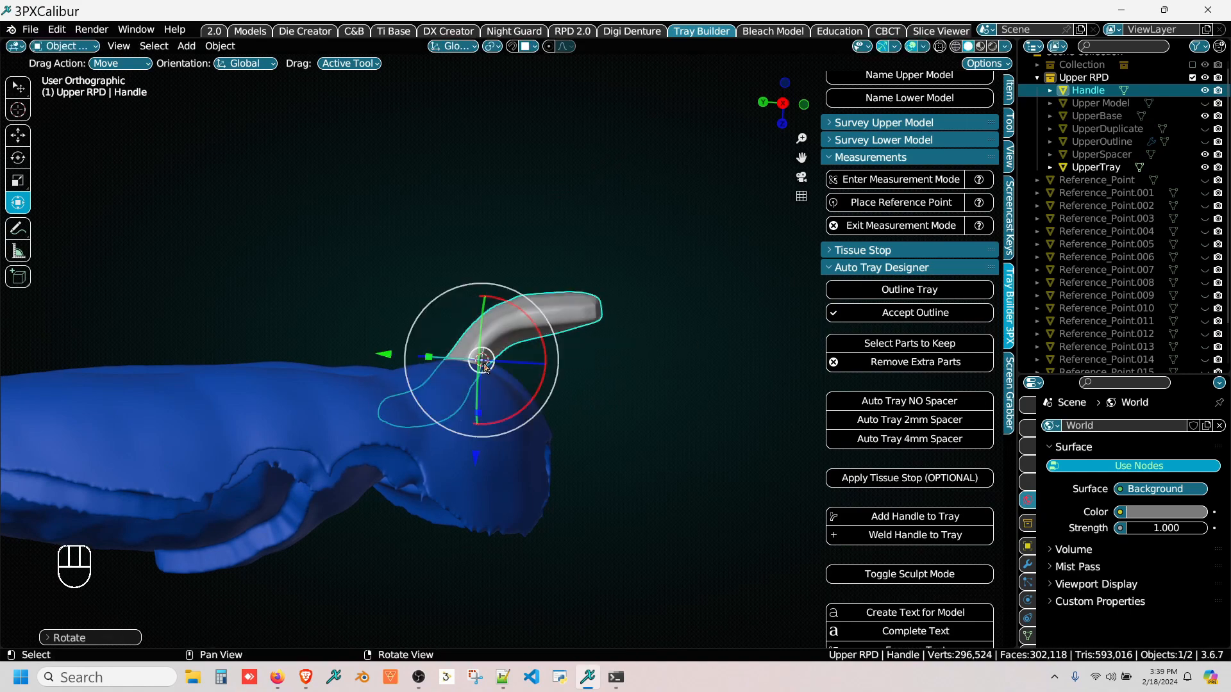
drag(490, 363, 539, 327)
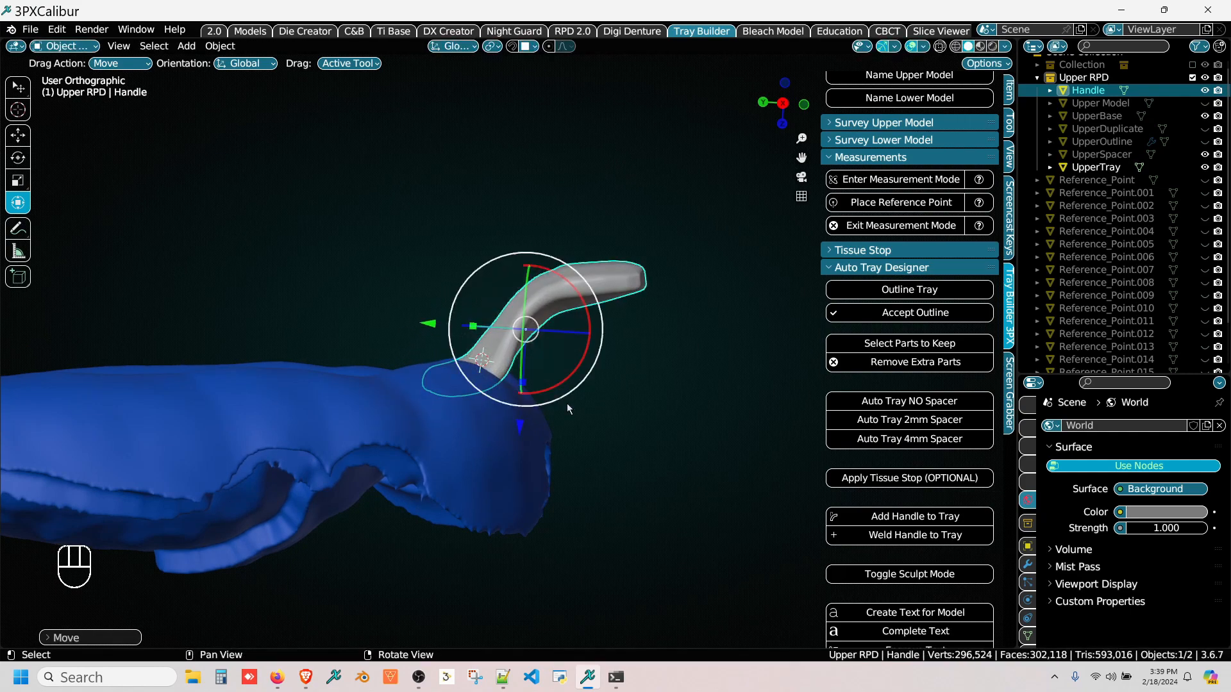
Step: Weld the handle to the upper tray to form a single custom tray
middle_drag(567, 403, 393, 313)
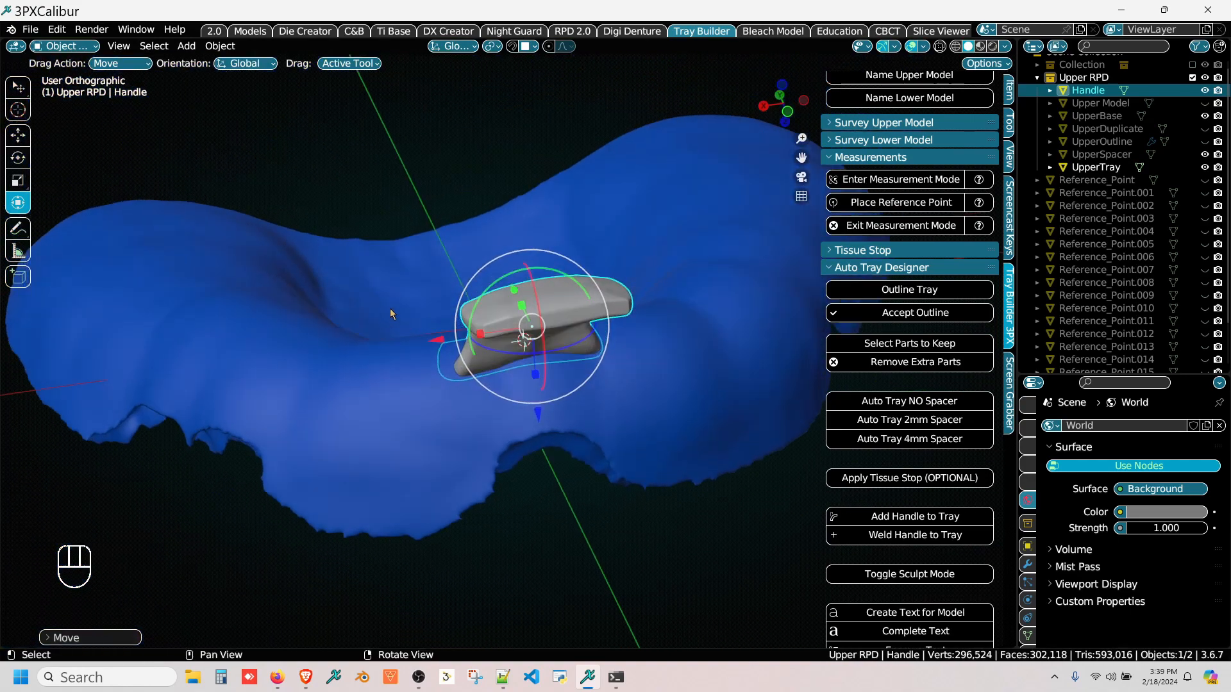
click(852, 536)
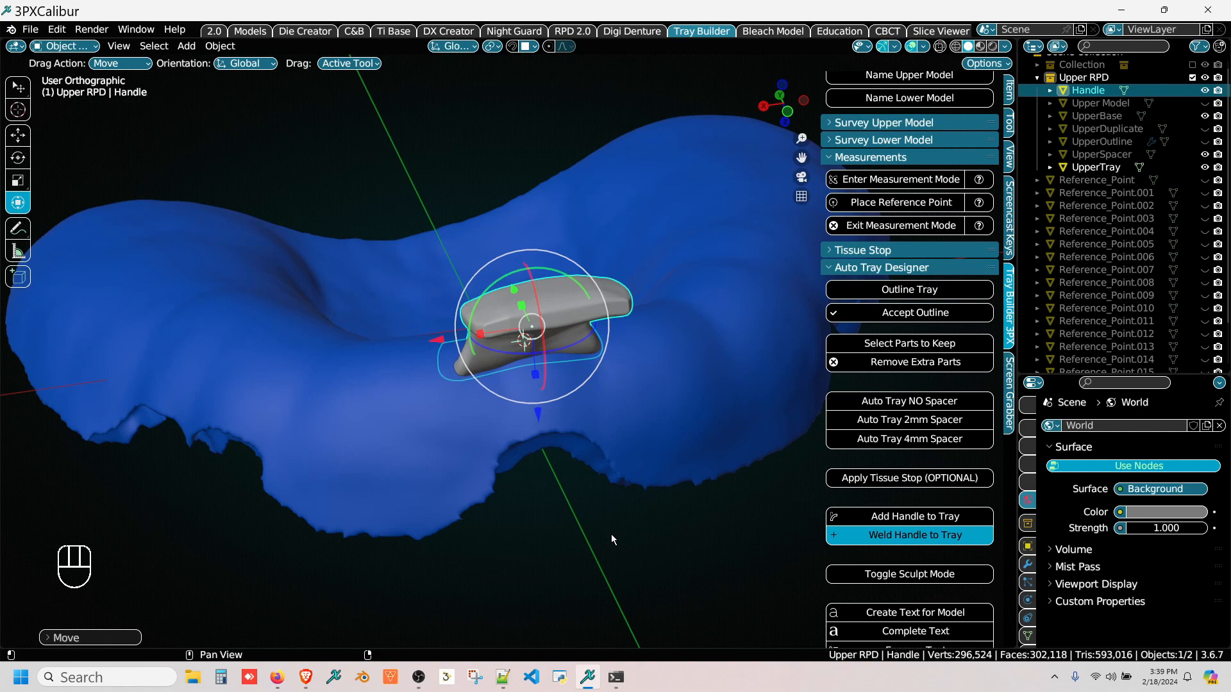
middle_drag(540, 539, 499, 450)
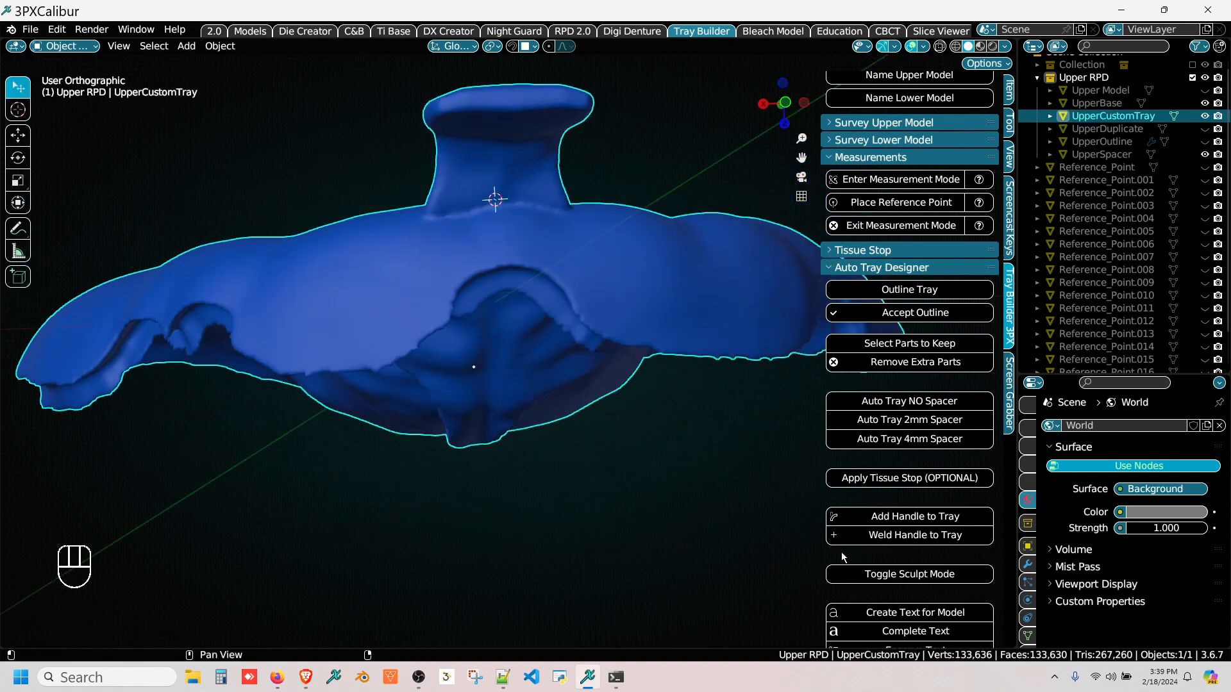
Step: Enter sculpt mode on the custom tray and smooth the border around the anterior notch with the Smooth brush
click(850, 575)
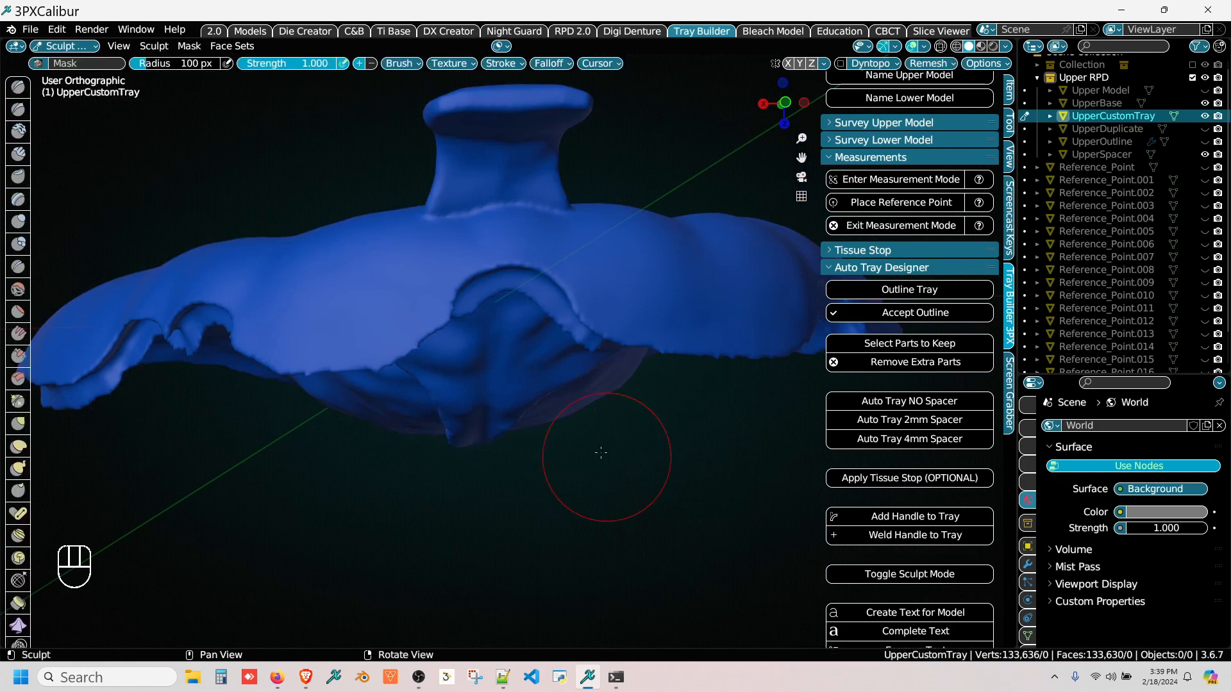
click(18, 290)
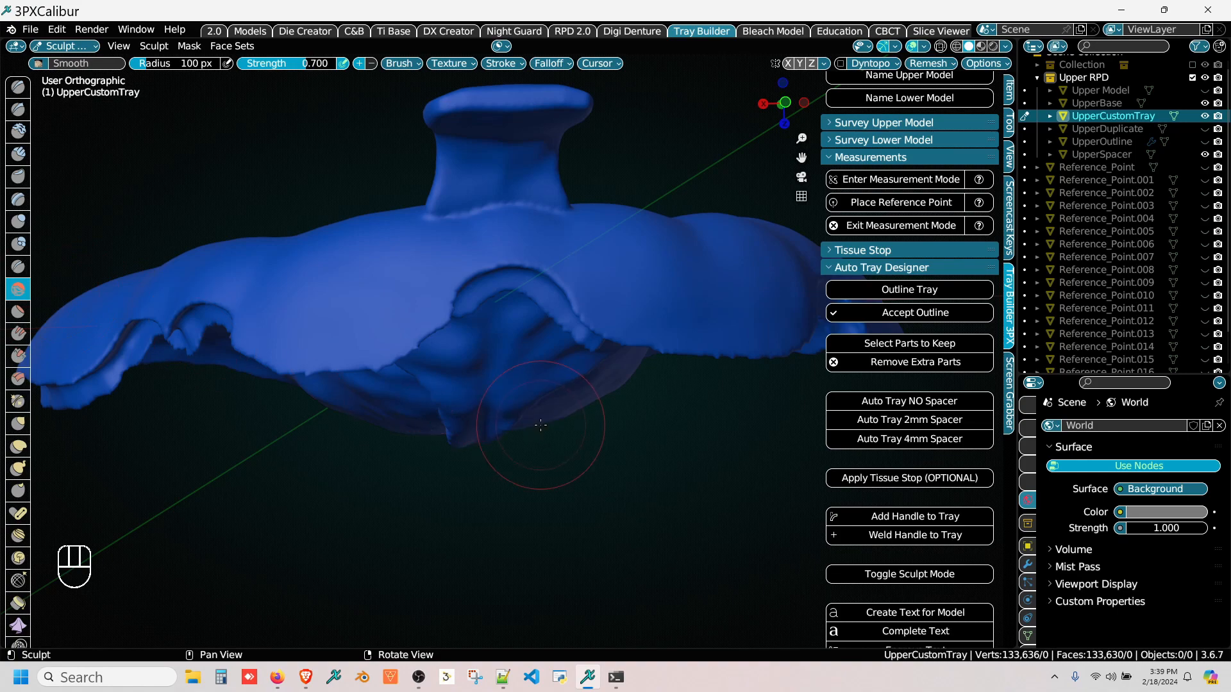
middle_drag(540, 425, 536, 333)
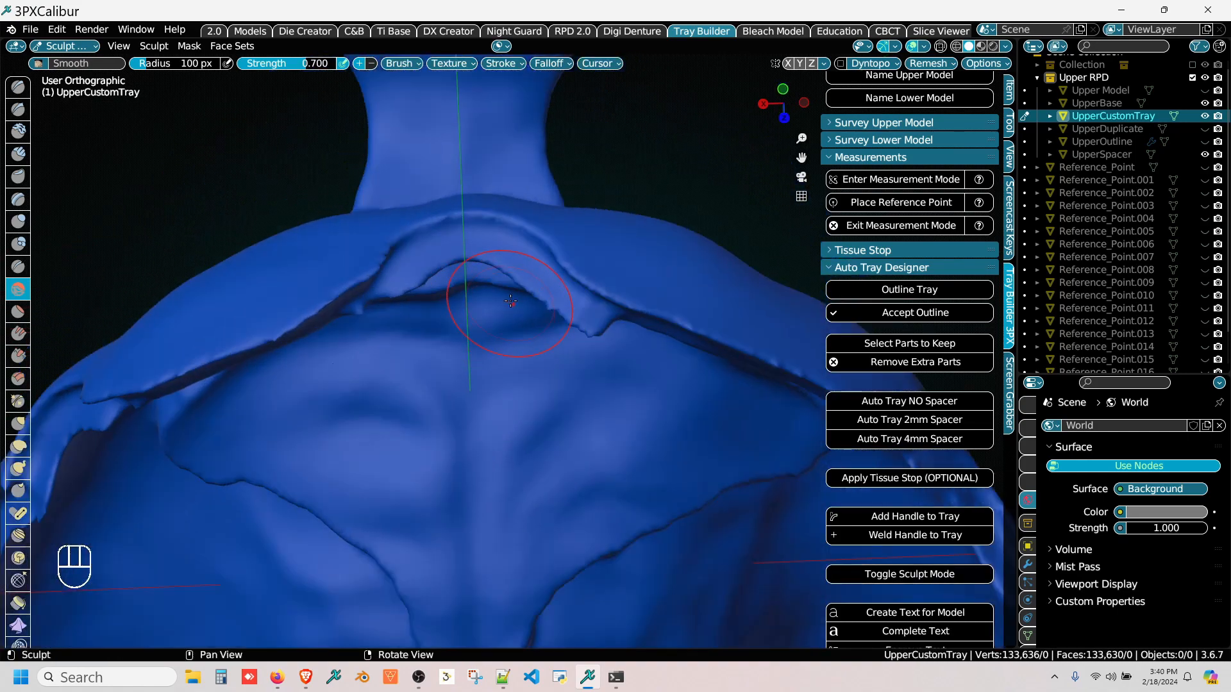
drag(510, 300, 608, 304)
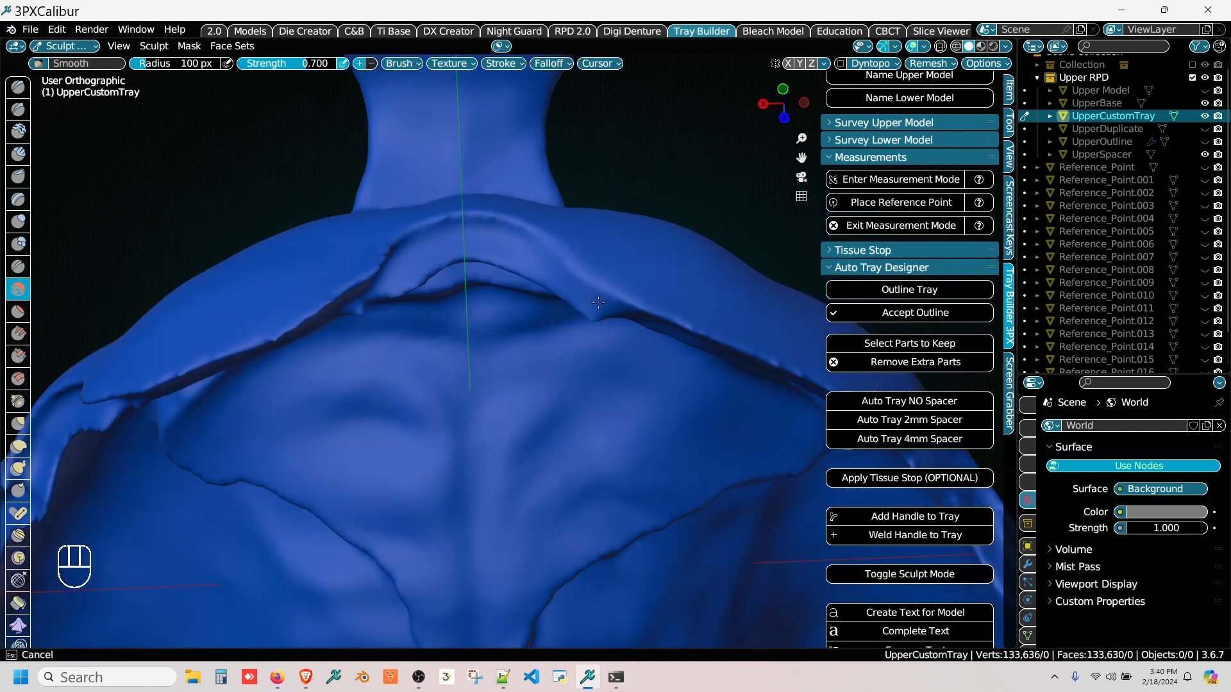
drag(478, 241, 404, 277)
middle_drag(401, 301, 385, 252)
Step: Smooth the tray's rough edge along the +X lateral border toward the rear with the Smooth brush
drag(385, 253, 125, 423)
middle_drag(125, 424, 160, 384)
shift+middle_drag(160, 385, 423, 319)
mouse_move(423, 319)
mouse_down()
mouse_move(346, 388)
mouse_move(240, 516)
mouse_move(218, 564)
mouse_up()
shift+middle_drag(214, 567, 413, 349)
mouse_move(414, 348)
mouse_down()
mouse_move(279, 519)
mouse_move(241, 600)
mouse_up()
middle_drag(241, 603, 387, 257)
mouse_move(384, 275)
mouse_down()
mouse_move(398, 471)
mouse_move(443, 525)
mouse_up()
mouse_move(449, 529)
right_down()
mouse_move(625, 413)
mouse_move(506, 378)
right_up()
Step: Smooth the tray's posterior border across to the -X side
mouse_move(385, 455)
mouse_down()
mouse_move(513, 490)
mouse_move(756, 449)
mouse_up()
right_drag(755, 449, 545, 378)
drag(519, 436, 616, 461)
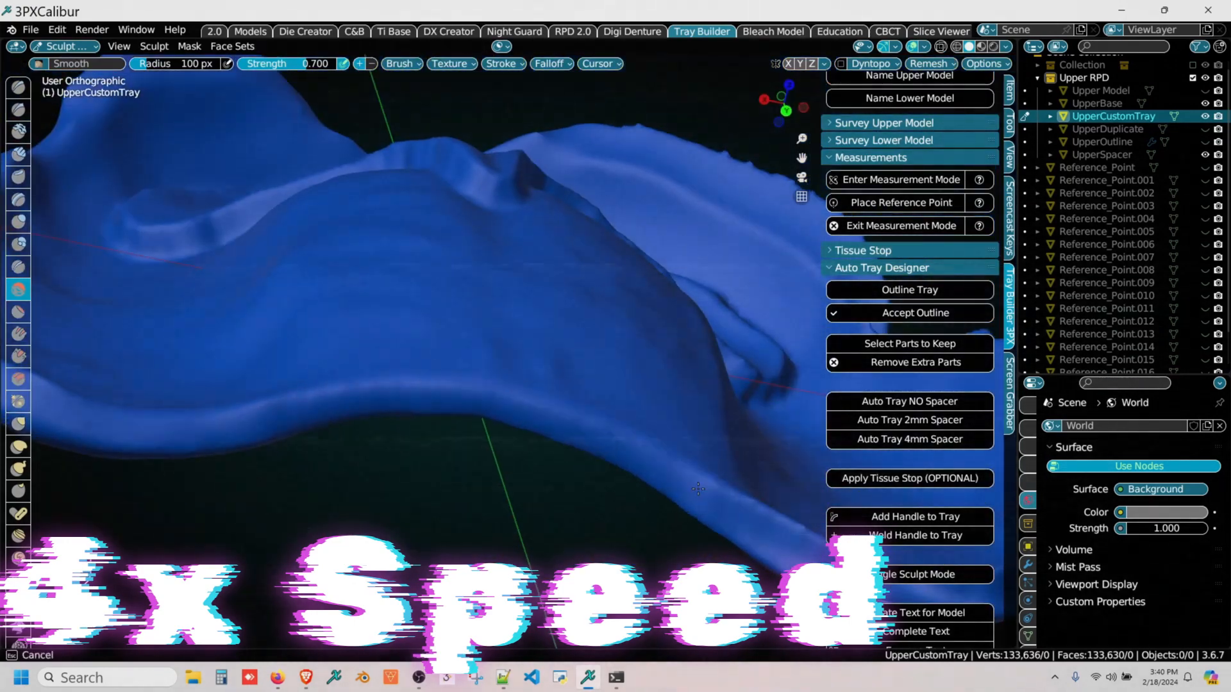
right_drag(616, 462, 663, 407)
mouse_move(663, 407)
mouse_down()
mouse_move(680, 426)
mouse_move(772, 414)
mouse_up()
right_drag(773, 414, 487, 423)
Step: Smooth the -X posterior corner and continue along the -X lateral border toward the front of the tray
drag(391, 446, 676, 340)
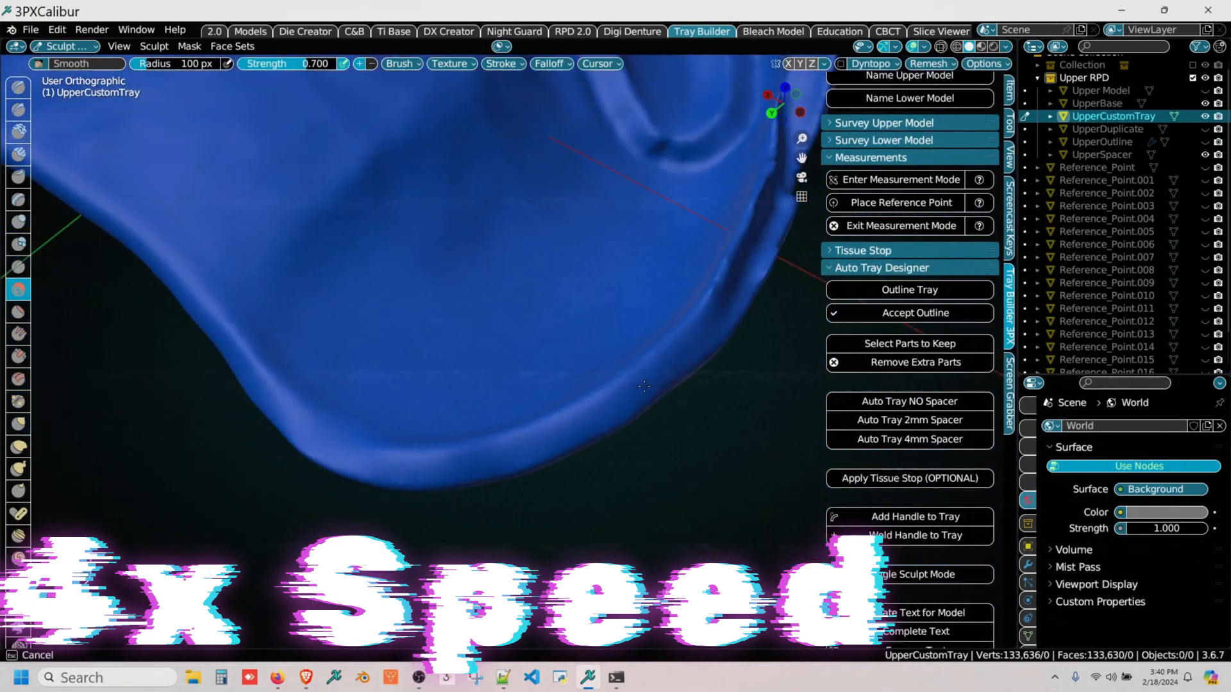
right_drag(679, 336, 616, 407)
drag(618, 405, 742, 283)
right_drag(742, 282, 657, 366)
drag(657, 366, 753, 241)
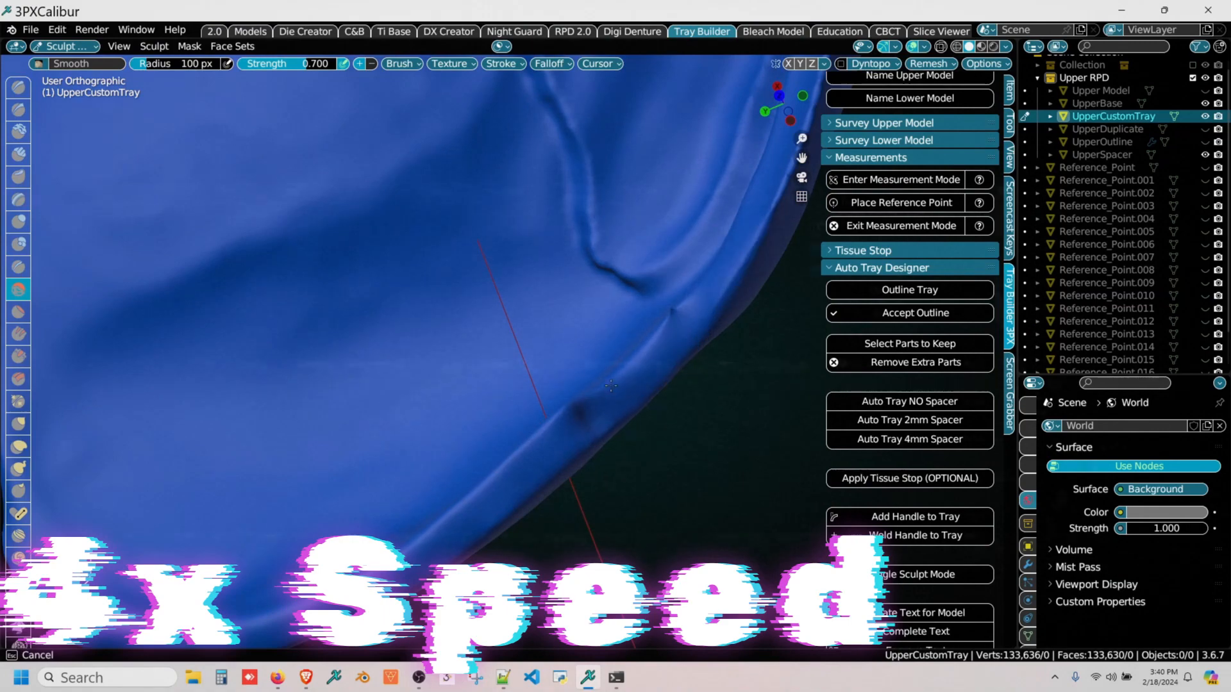
middle_drag(759, 225, 503, 400)
drag(503, 398, 582, 157)
right_drag(587, 141, 577, 378)
drag(577, 379, 581, 334)
right_drag(582, 333, 526, 192)
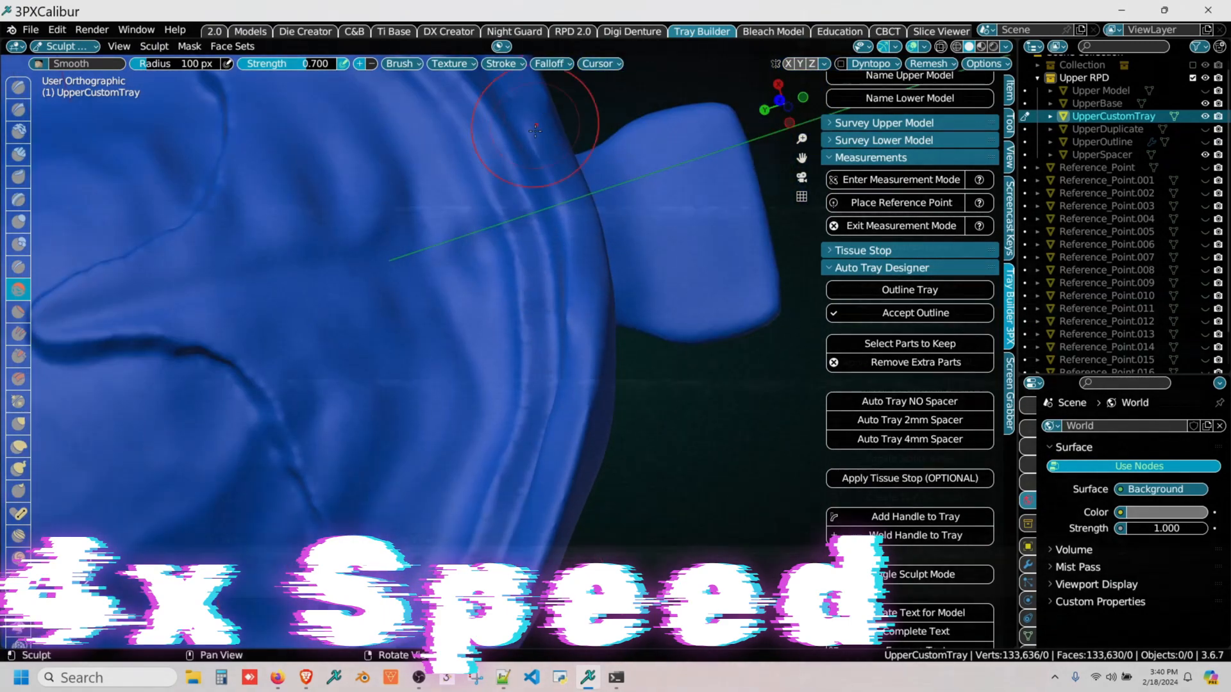
Step: Finish smoothing the anterior border beneath the handle and leave sculpt mode
middle_drag(516, 86, 548, 321)
drag(535, 257, 410, 158)
scroll(410, 159, down, 4)
mouse_move(410, 158)
right_down()
mouse_move(513, 308)
mouse_move(497, 503)
mouse_move(325, 532)
right_up()
middle_drag(726, 232, 596, 318)
mouse_move(462, 317)
right_down()
mouse_move(402, 385)
mouse_move(263, 410)
mouse_move(306, 438)
right_up()
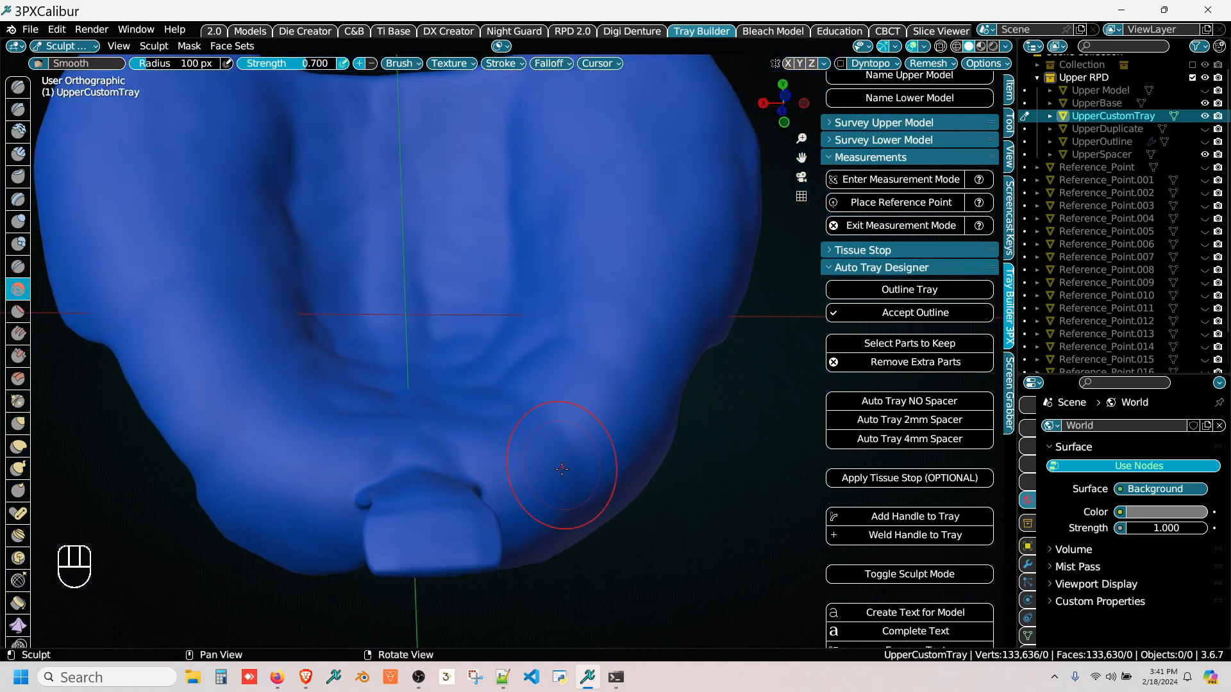
click(857, 579)
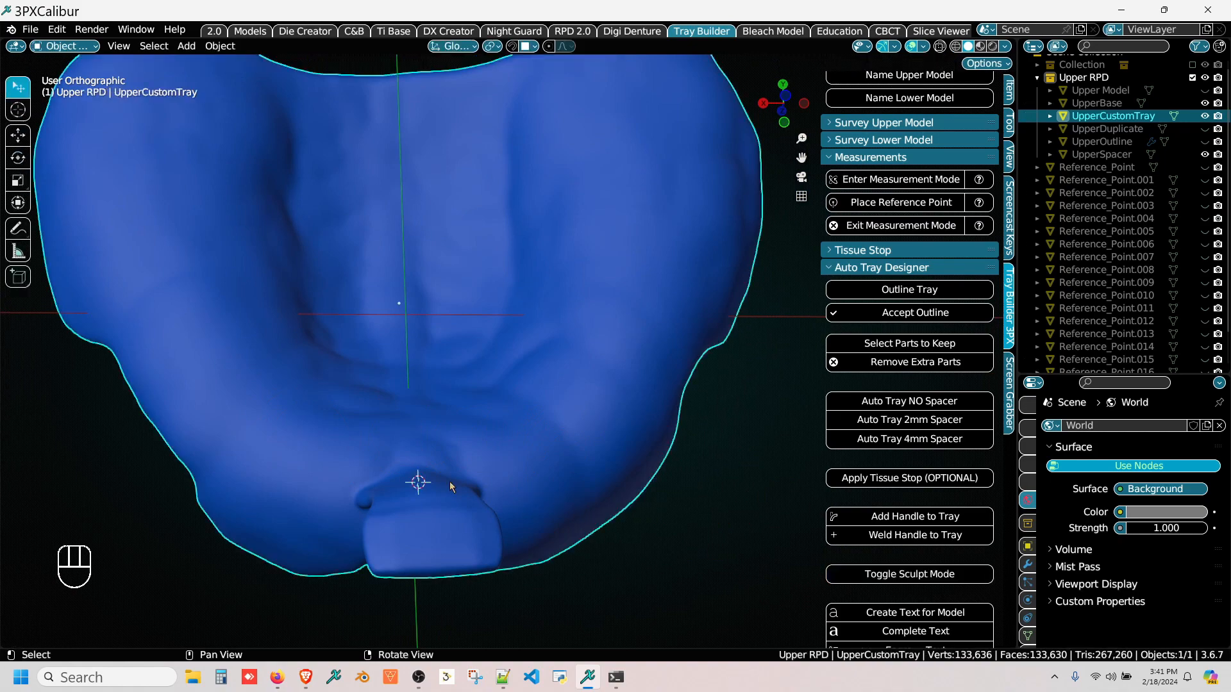
Step: Place the 3D cursor on the broad face of the tray handle and create a text object there
right_drag(449, 482, 408, 555)
right_drag(189, 431, 456, 378)
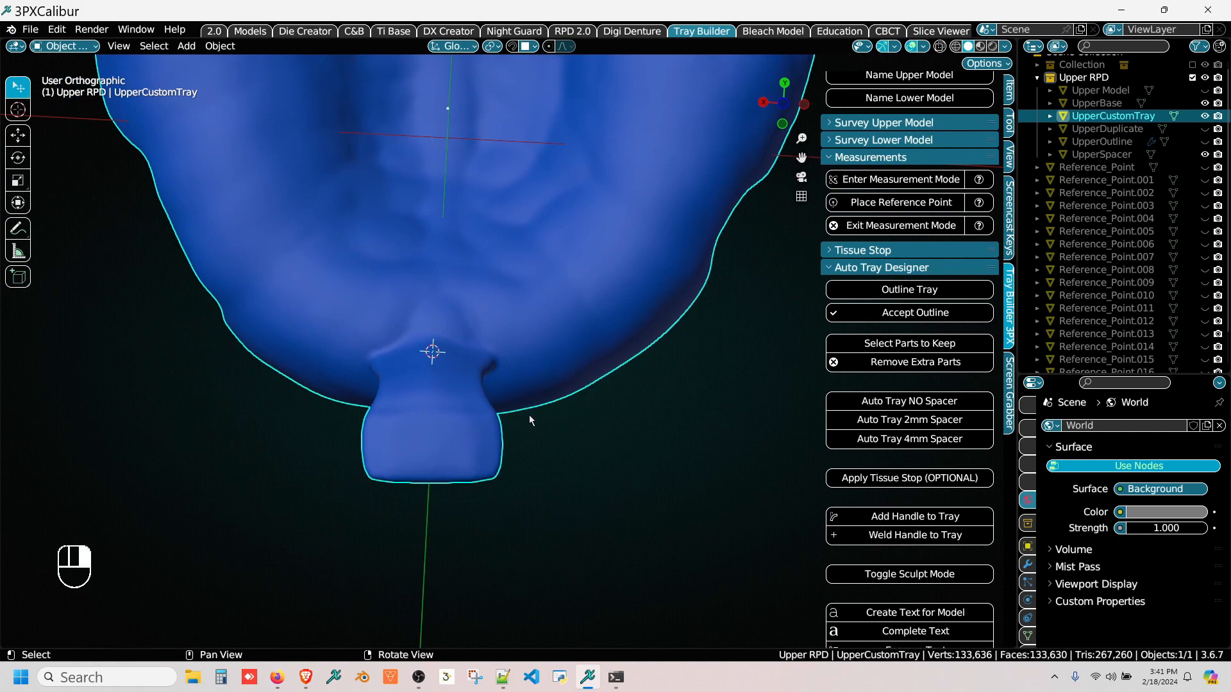
right_drag(529, 420, 410, 487)
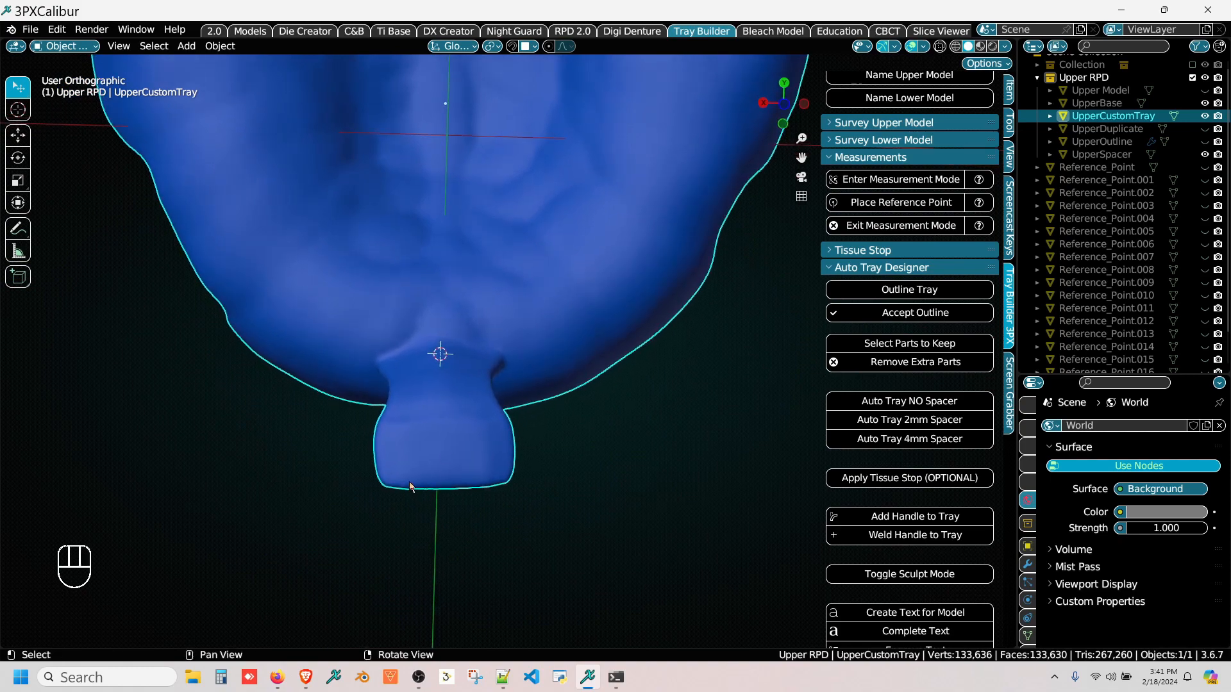
scroll(856, 557, down, 3)
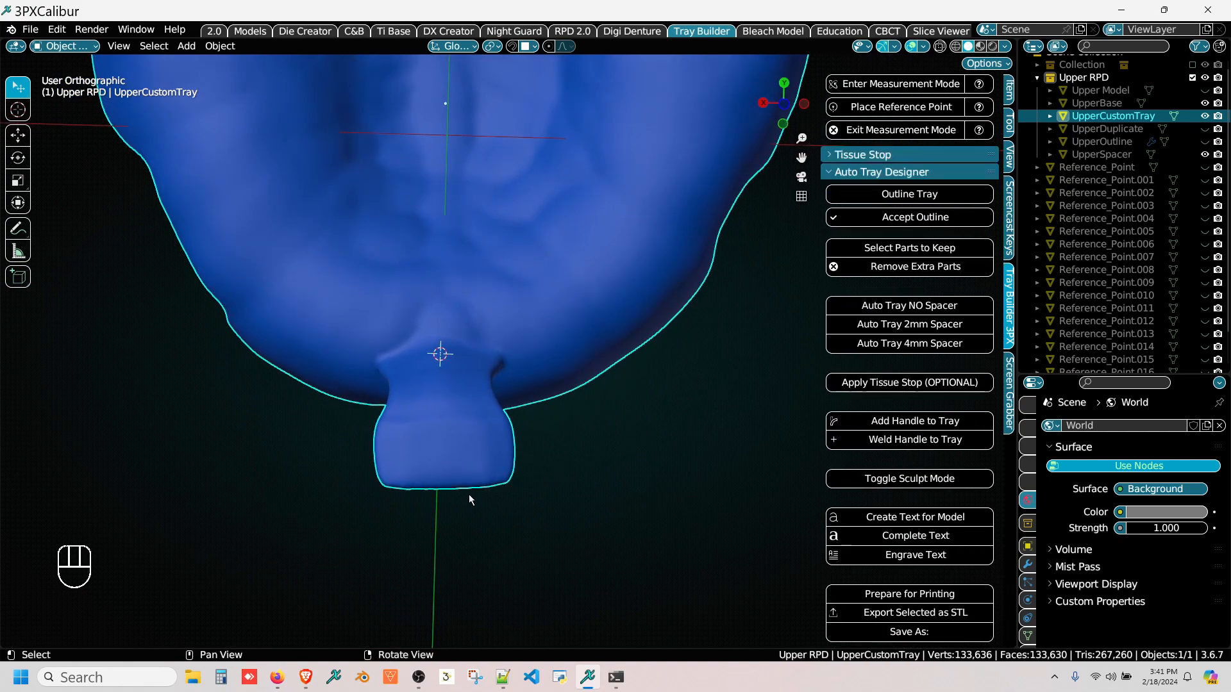
key(alt)
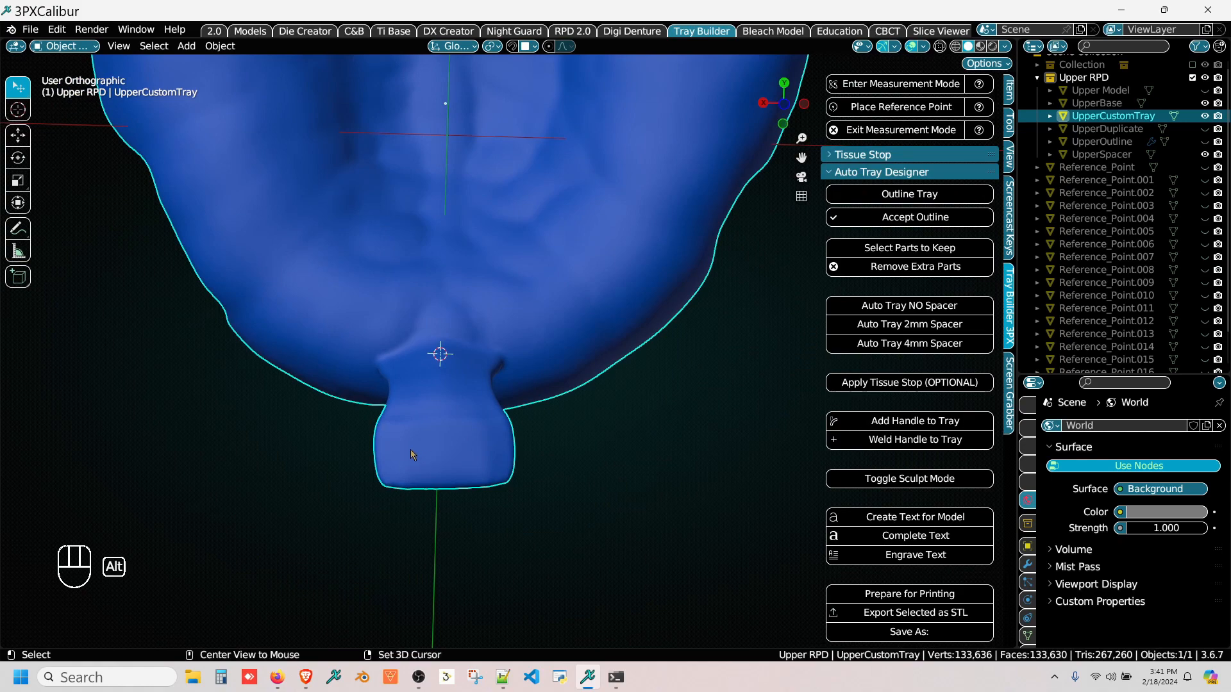
alt+right_click(410, 449)
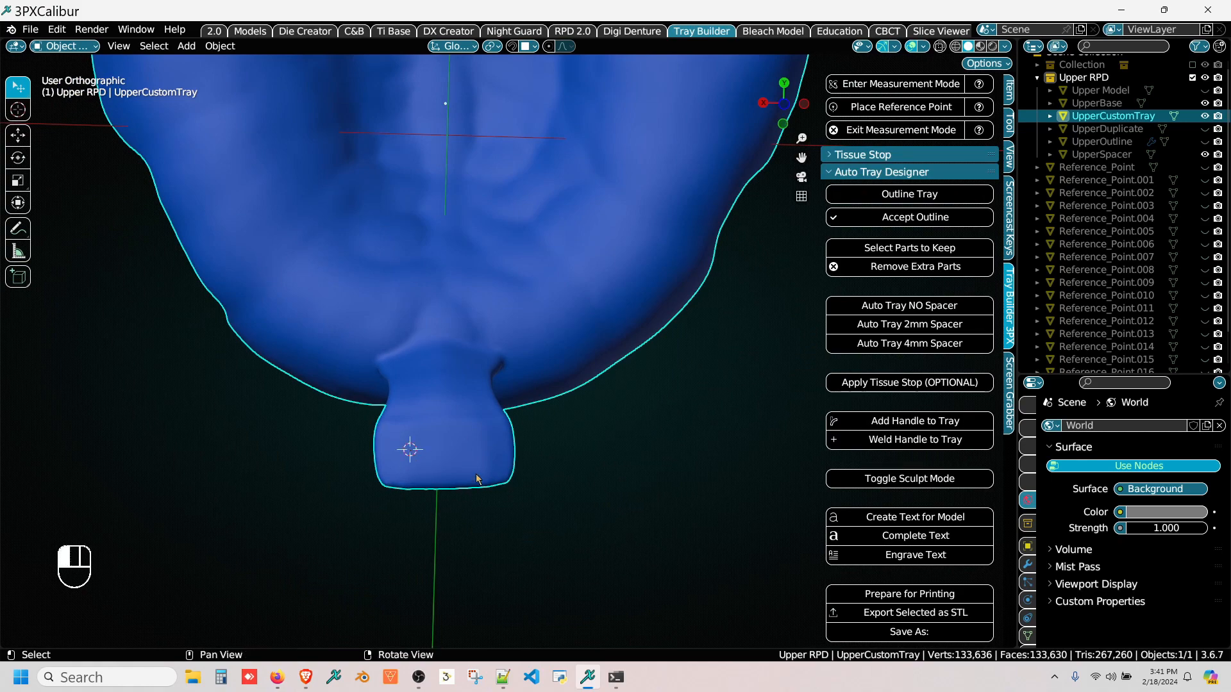
click(891, 518)
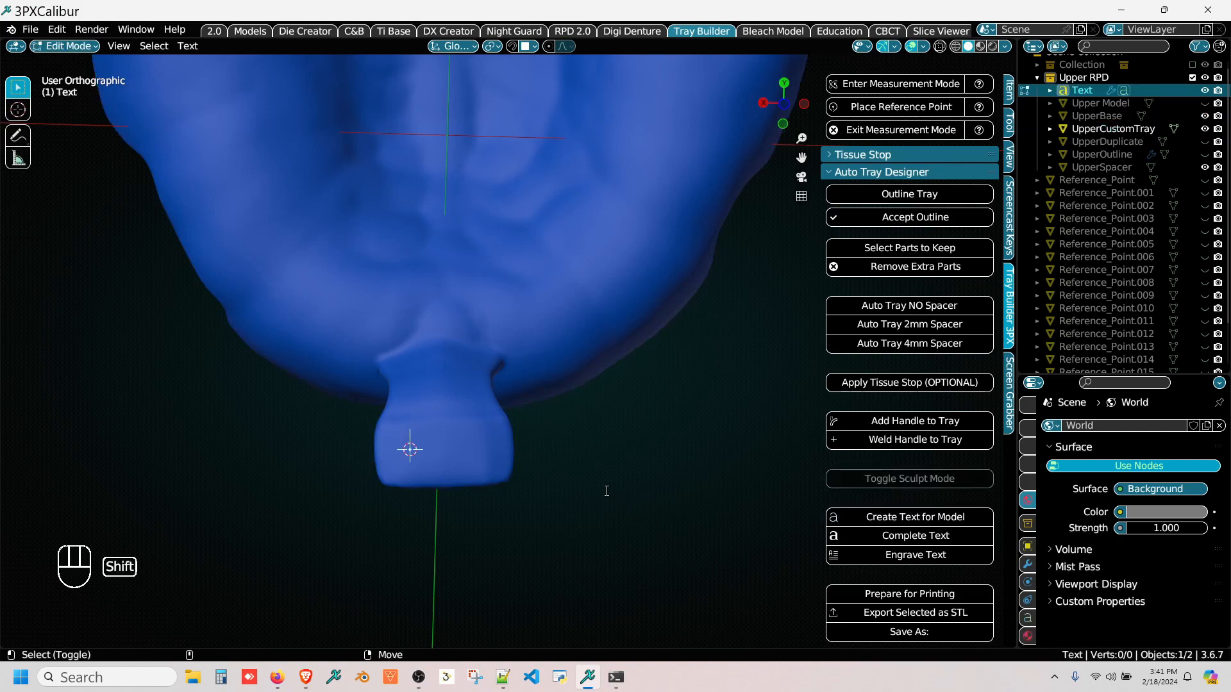
Step: Enter "Custom" and "Tray" on two lines as the handle text and complete it
text(Cu)
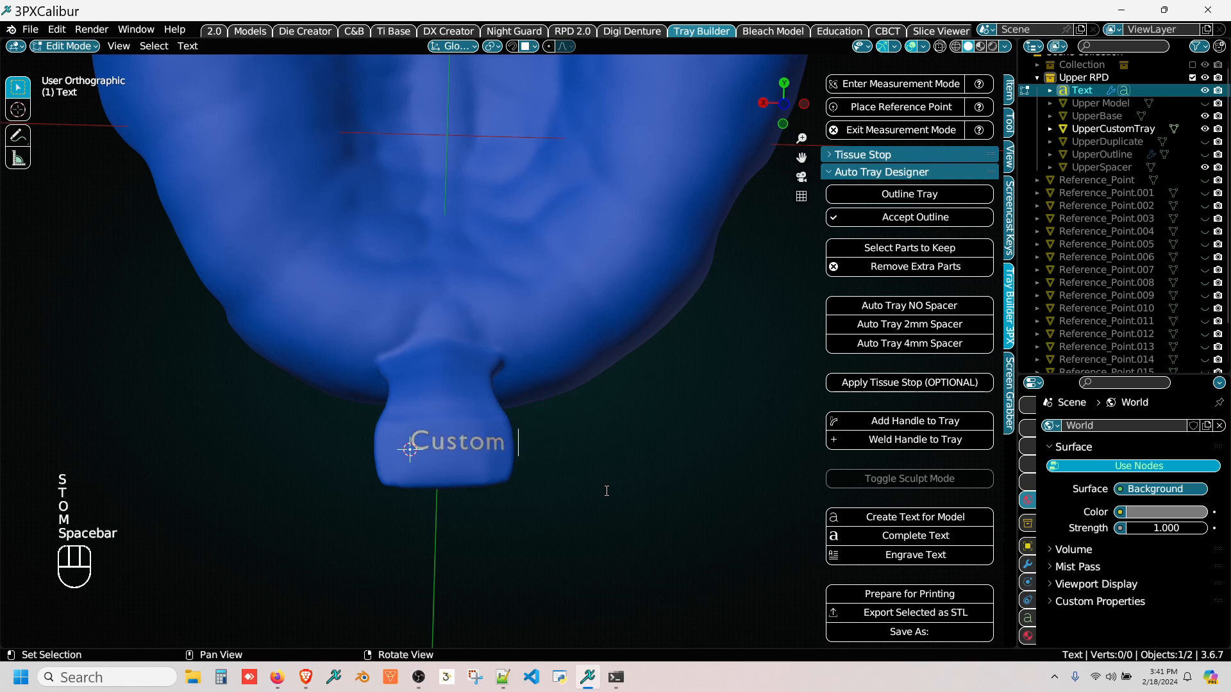
text(stom)
key(BackSpace)
key(Return)
text(Tra)
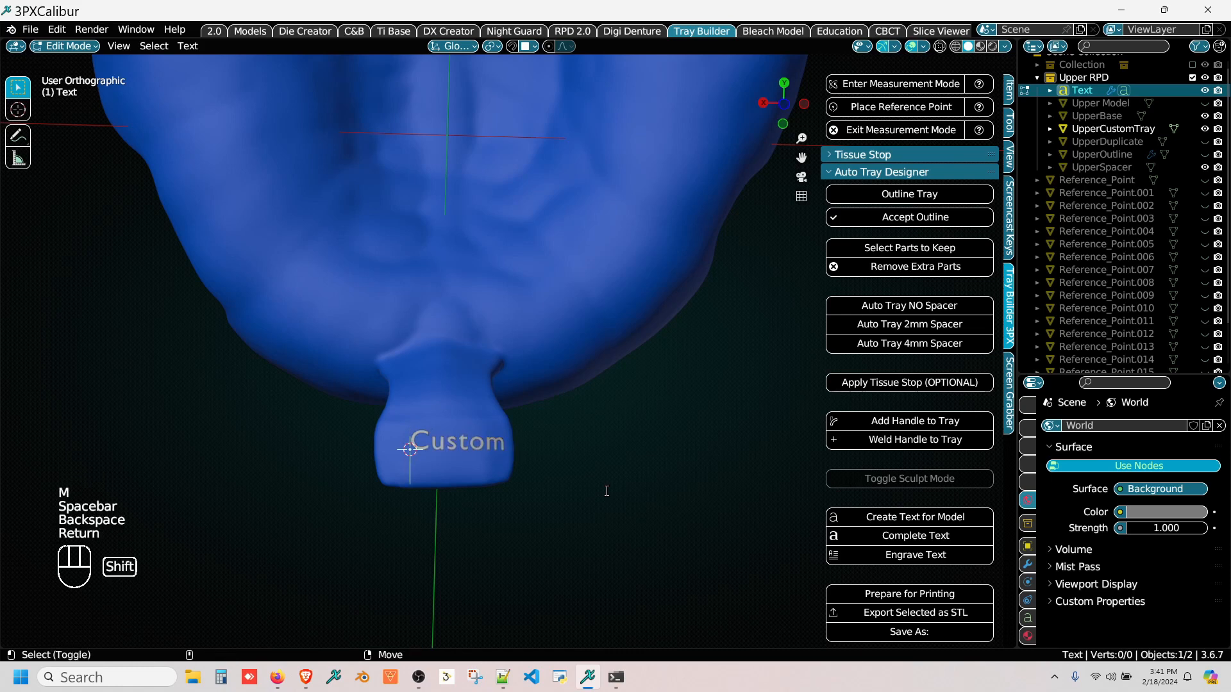
text(y)
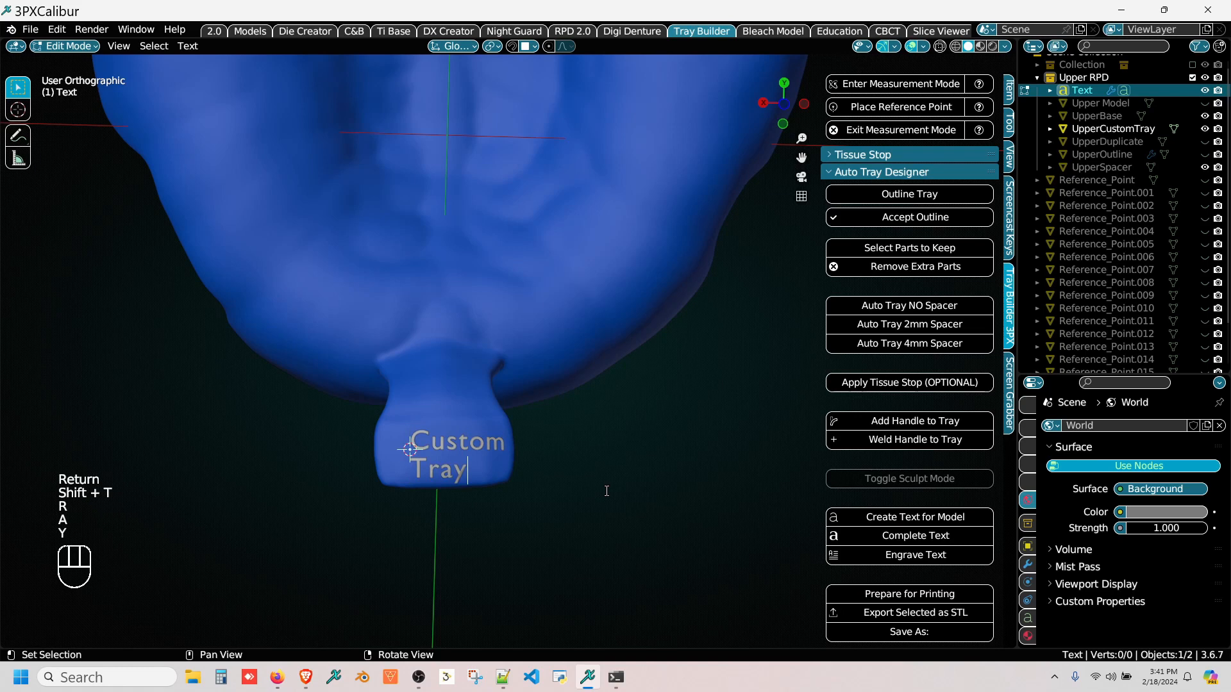
click(861, 545)
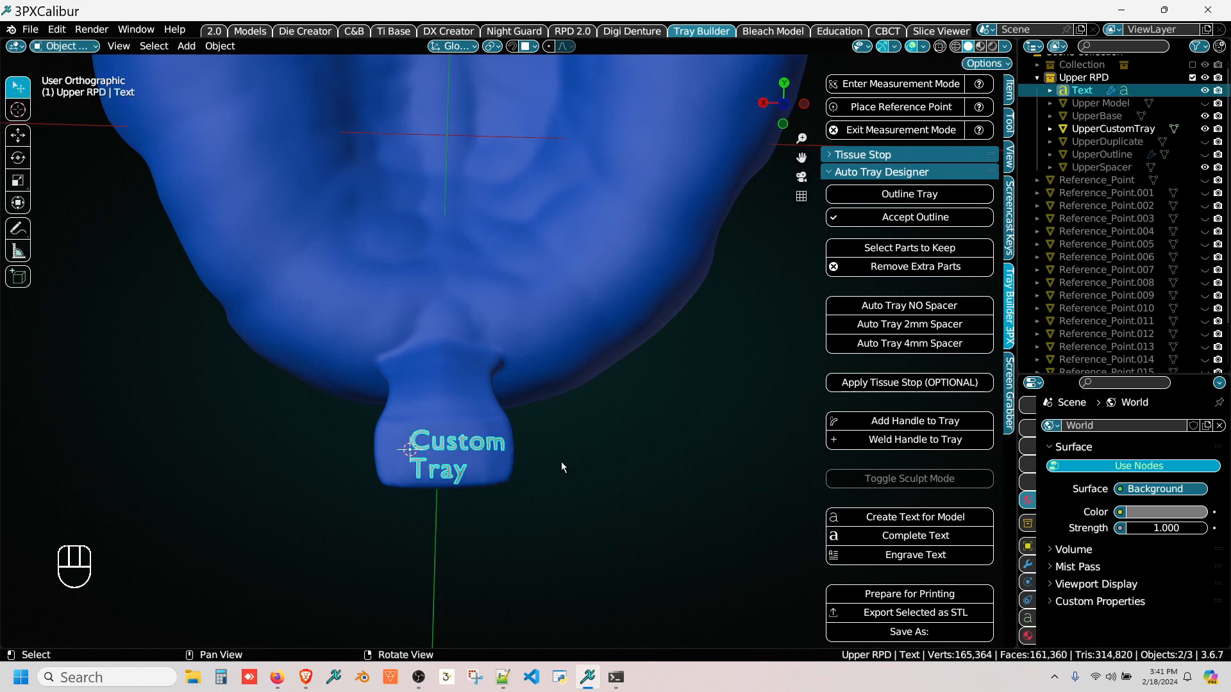
Step: Shift the text toward the -X side of the handle and rotate it by about -2.3°
key(g)
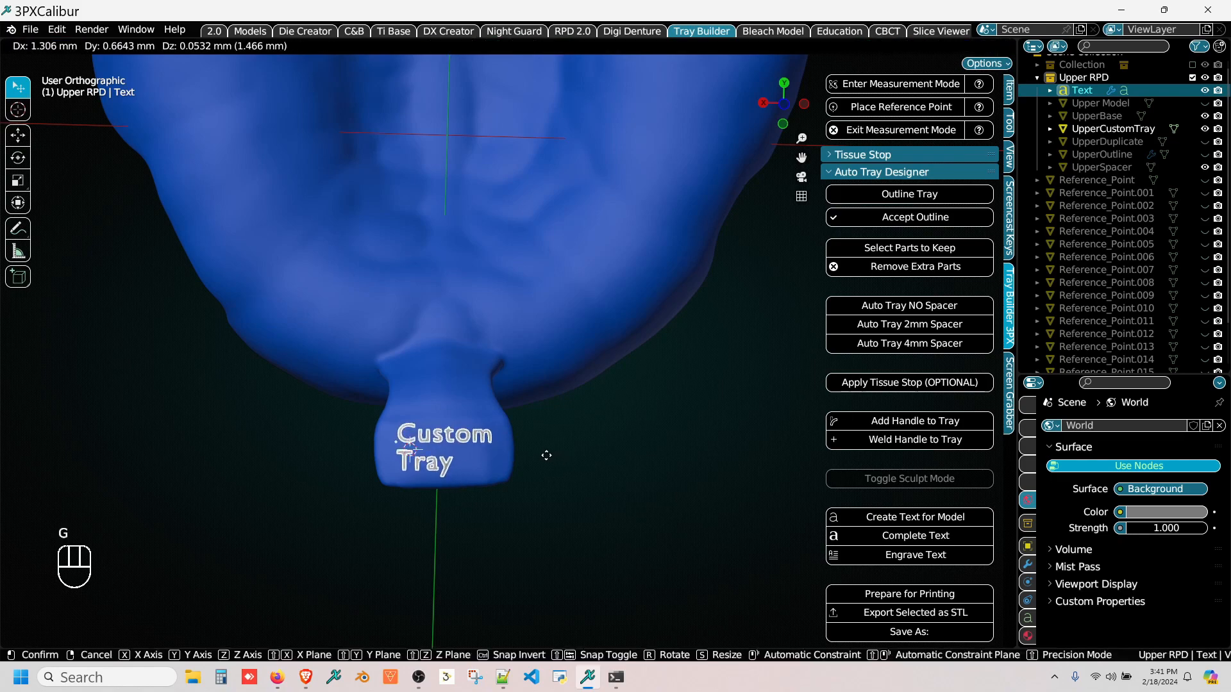
click(555, 453)
key(r)
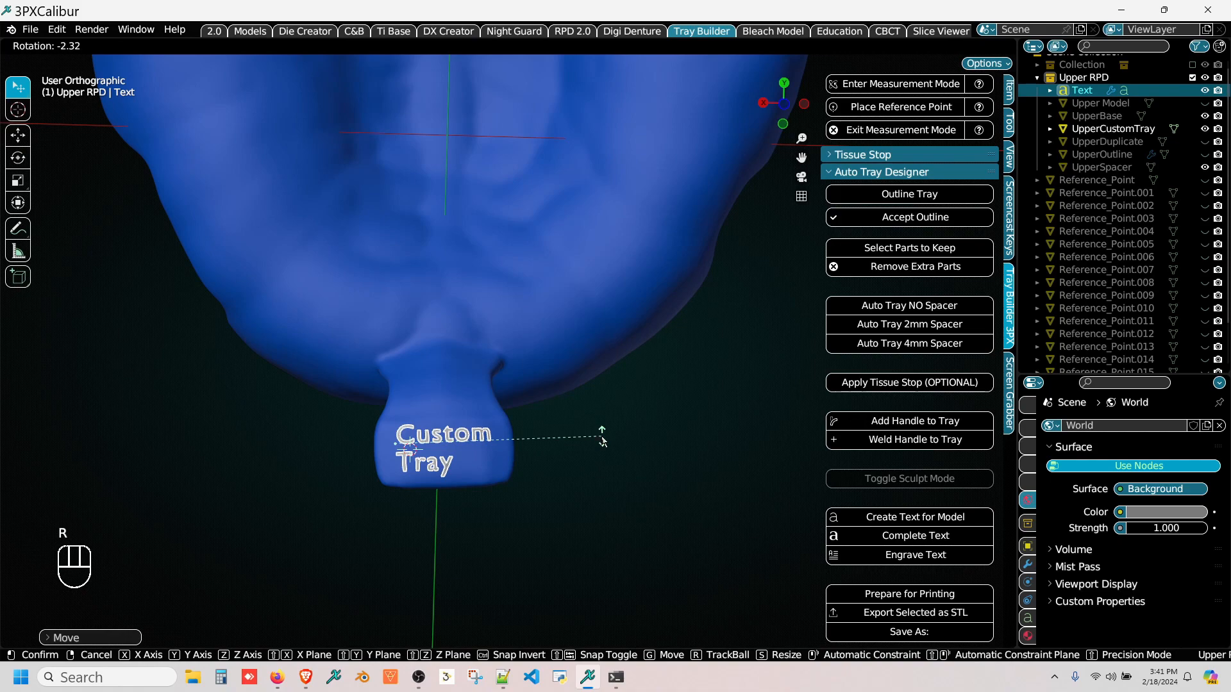
click(603, 440)
Step: Enlarge the text slightly and reposition it so both lines fit within the handle's face
scroll(452, 460, up, 2)
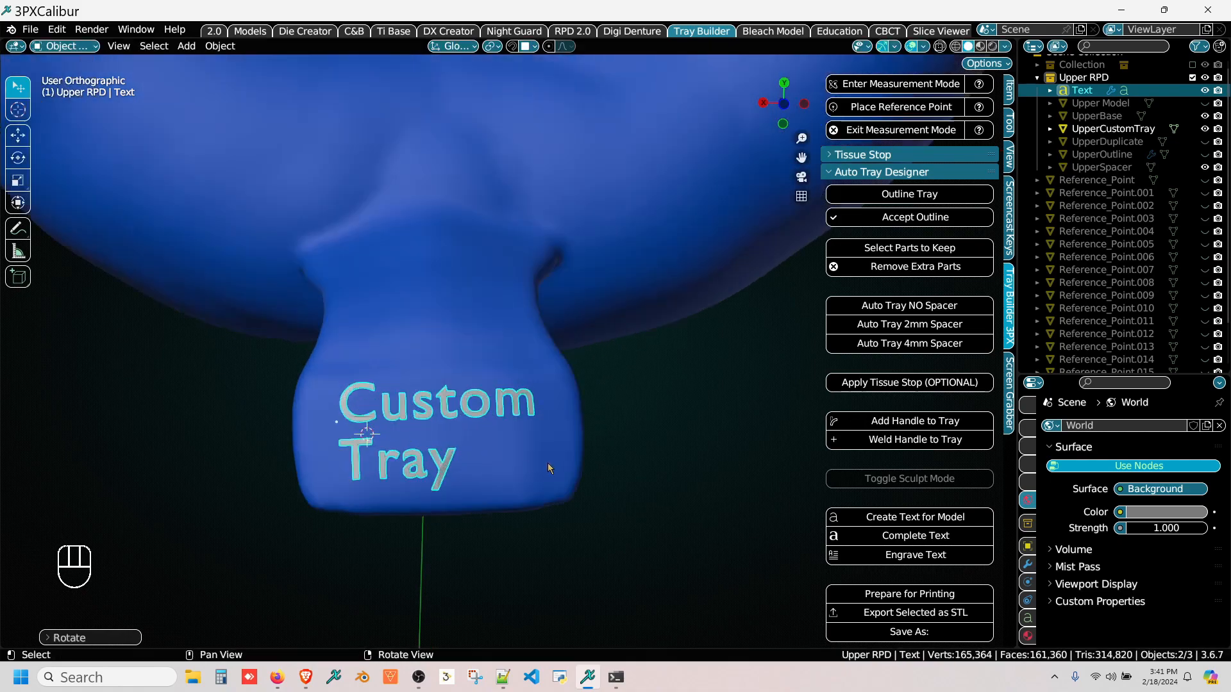
key(s)
click(617, 460)
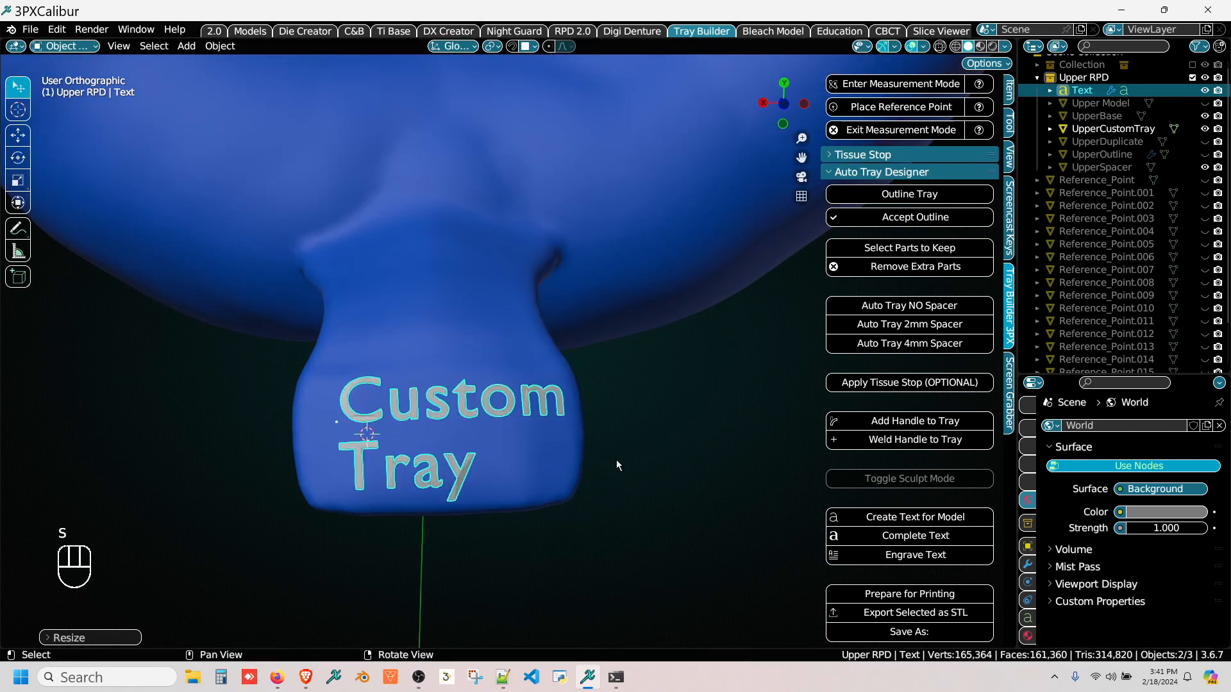
key(g)
click(609, 456)
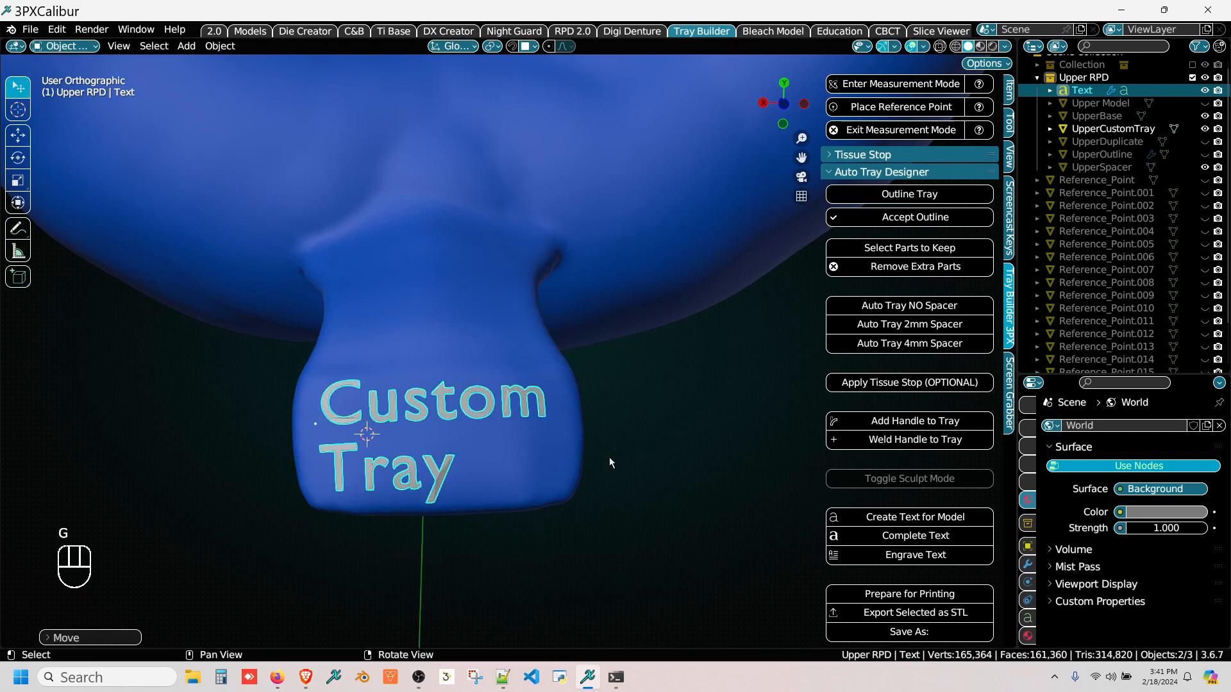
Step: Check the text's depth against the handle from the side and engrave it into the tray
middle_drag(512, 533, 527, 420)
right_drag(626, 360, 661, 386)
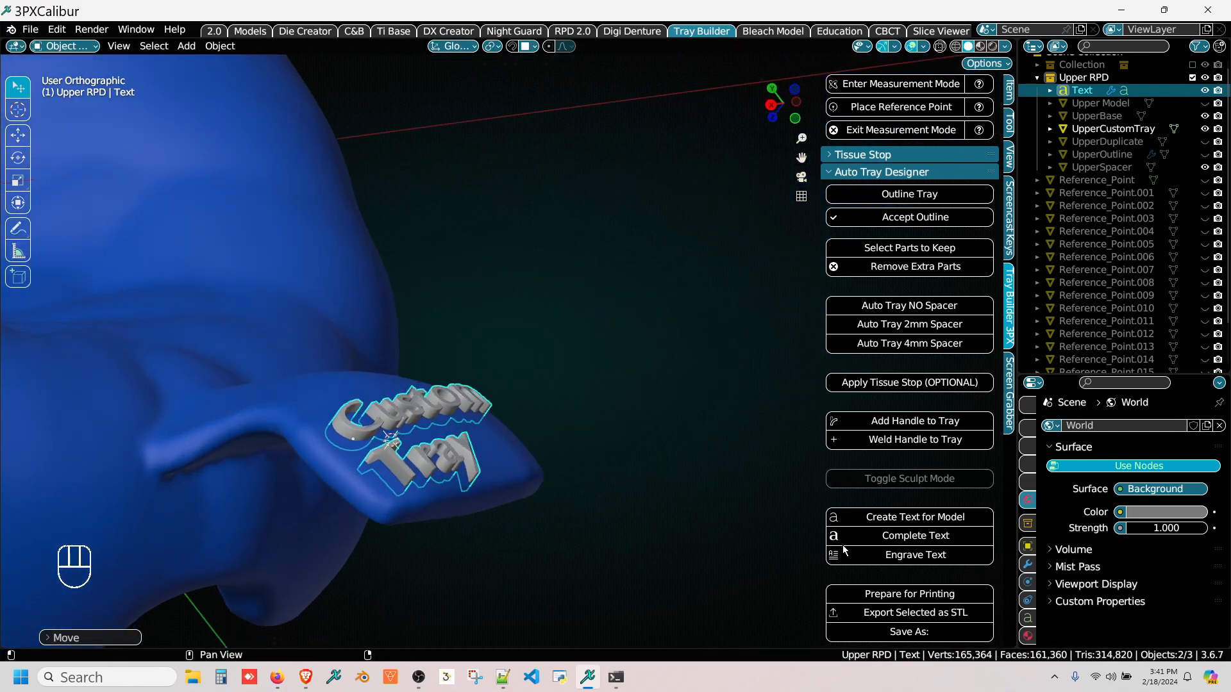
click(874, 557)
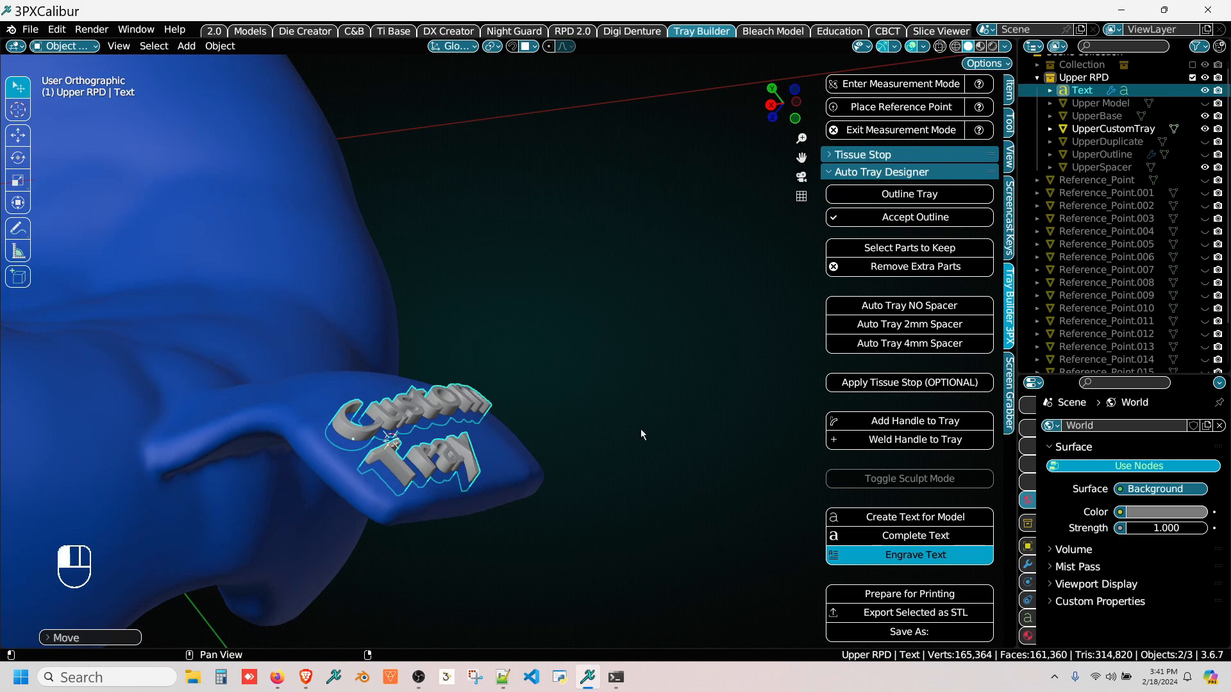
right_drag(641, 430, 372, 410)
scroll(466, 531, up, 2)
scroll(466, 530, down, 3)
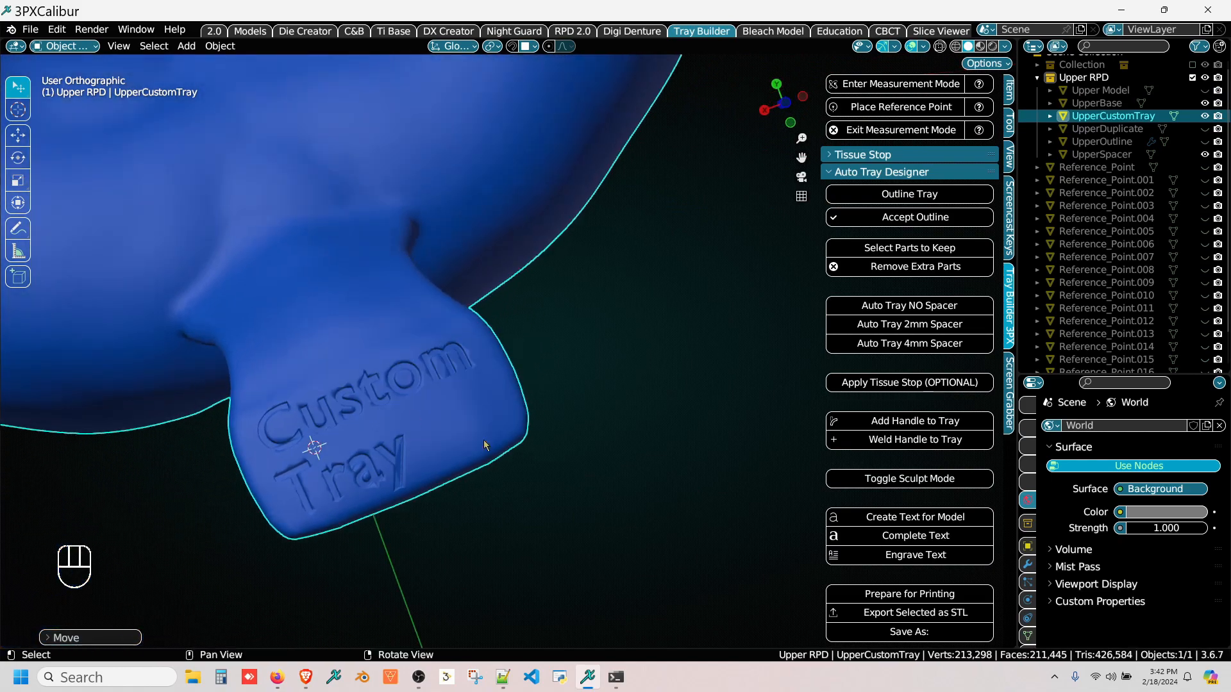
Step: Run Prepare for Printing on the tray twice, and open the STL export for the selected tray but close it without exporting
click(864, 597)
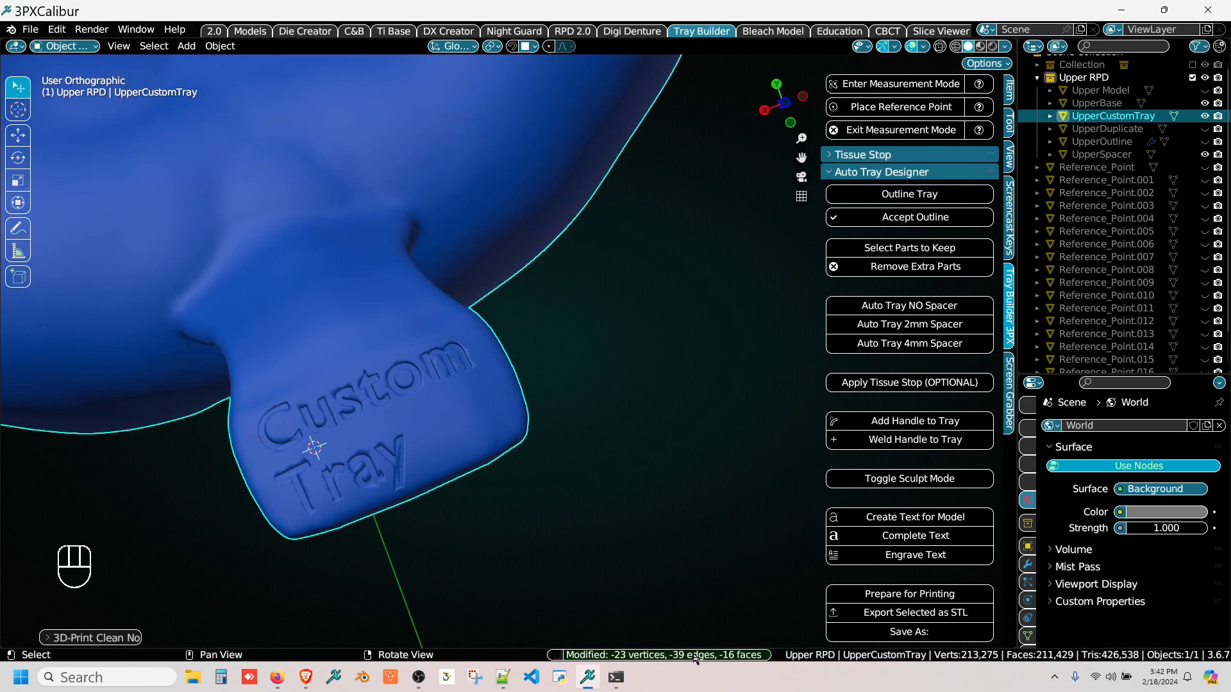
click(868, 597)
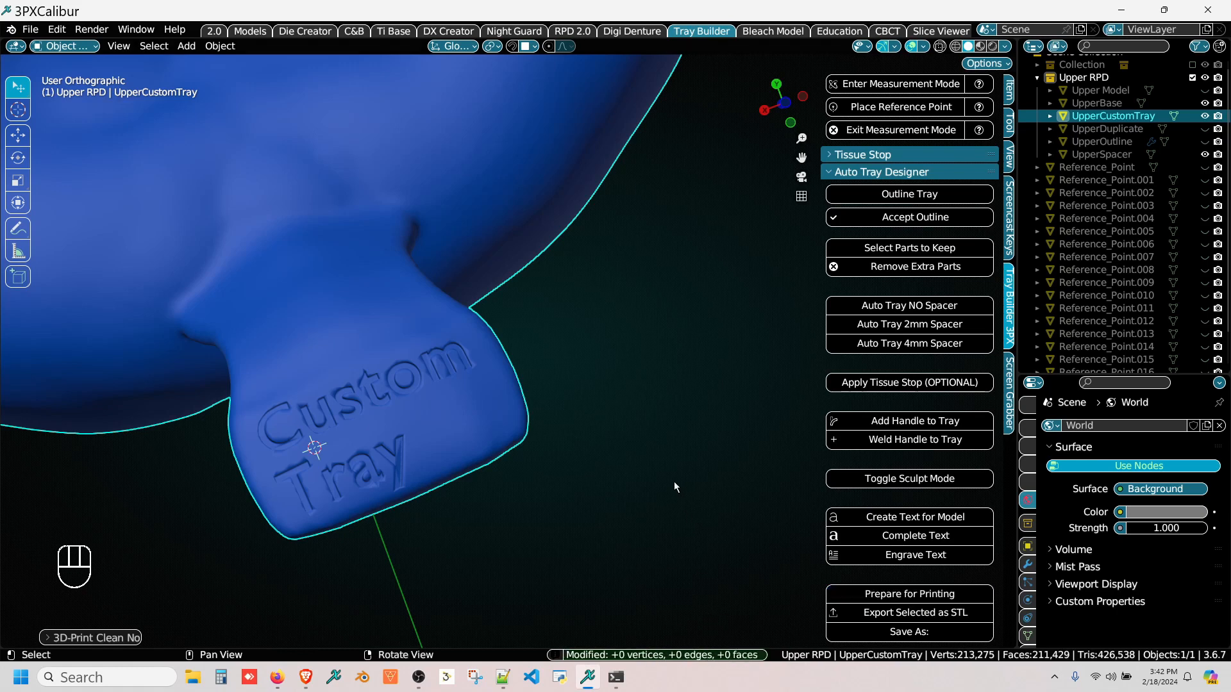
click(909, 612)
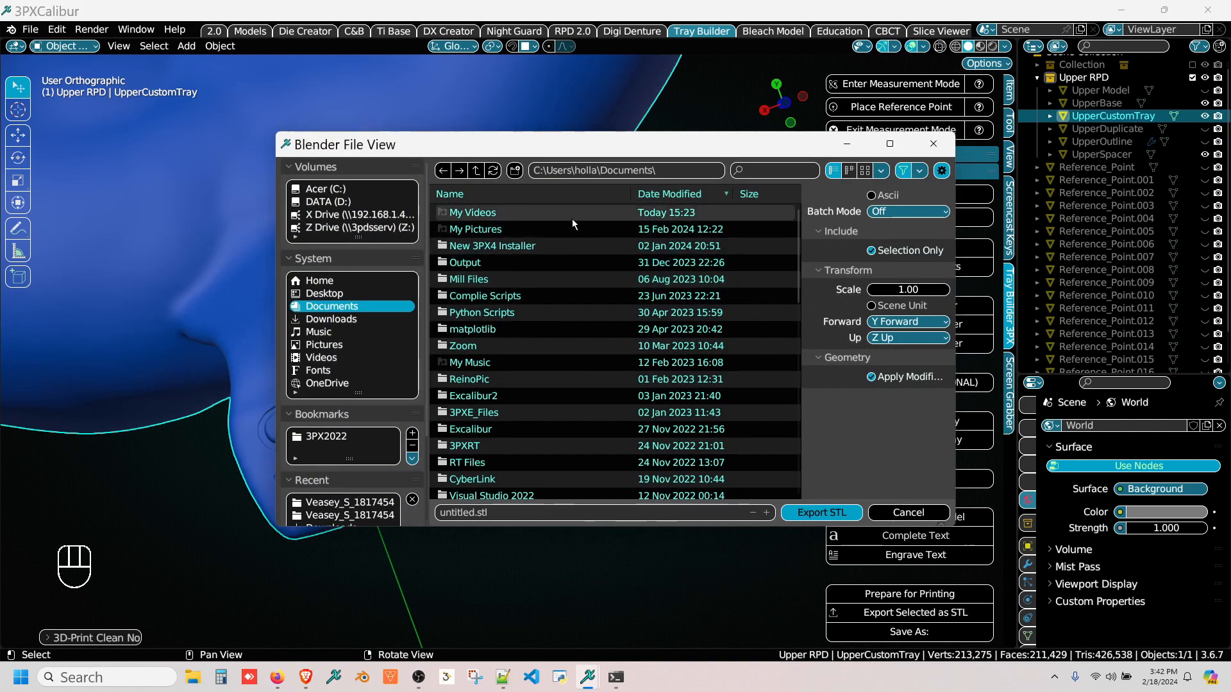
click(931, 146)
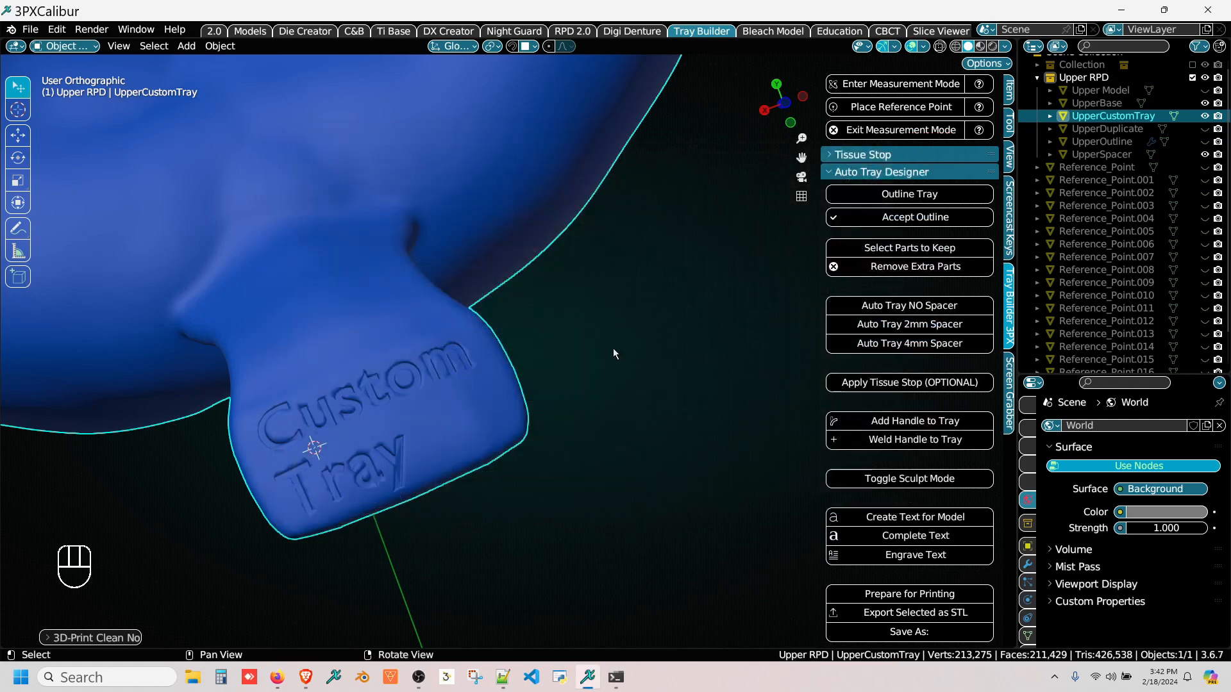